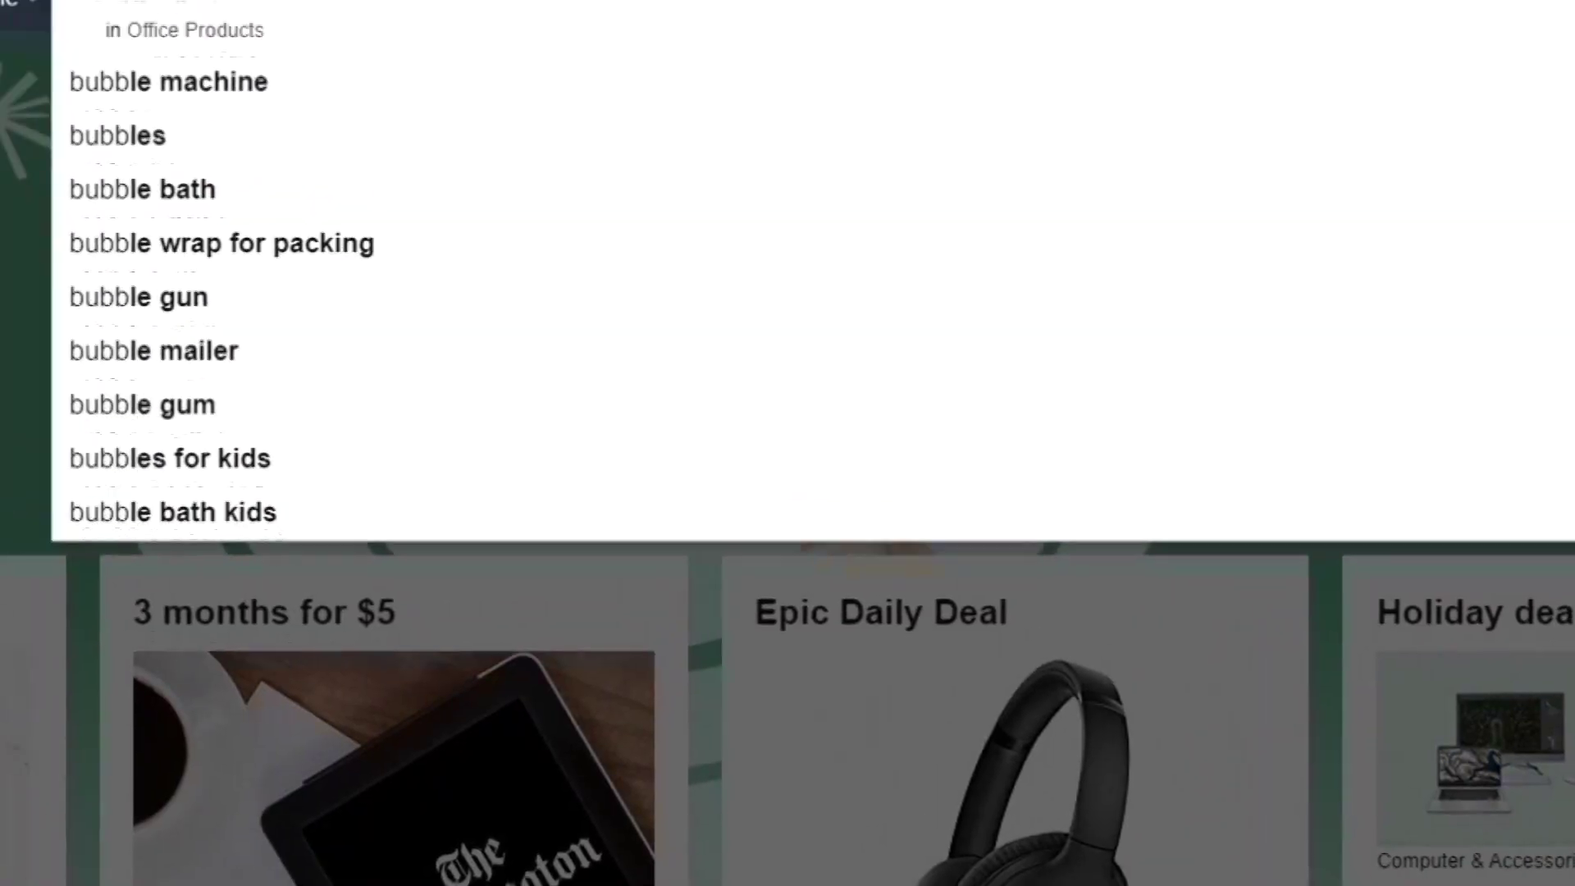
Search Amazon for bubble phone cases.
{"action": "type", "text": "phone case"}
{"action": "key", "text": "Return"}
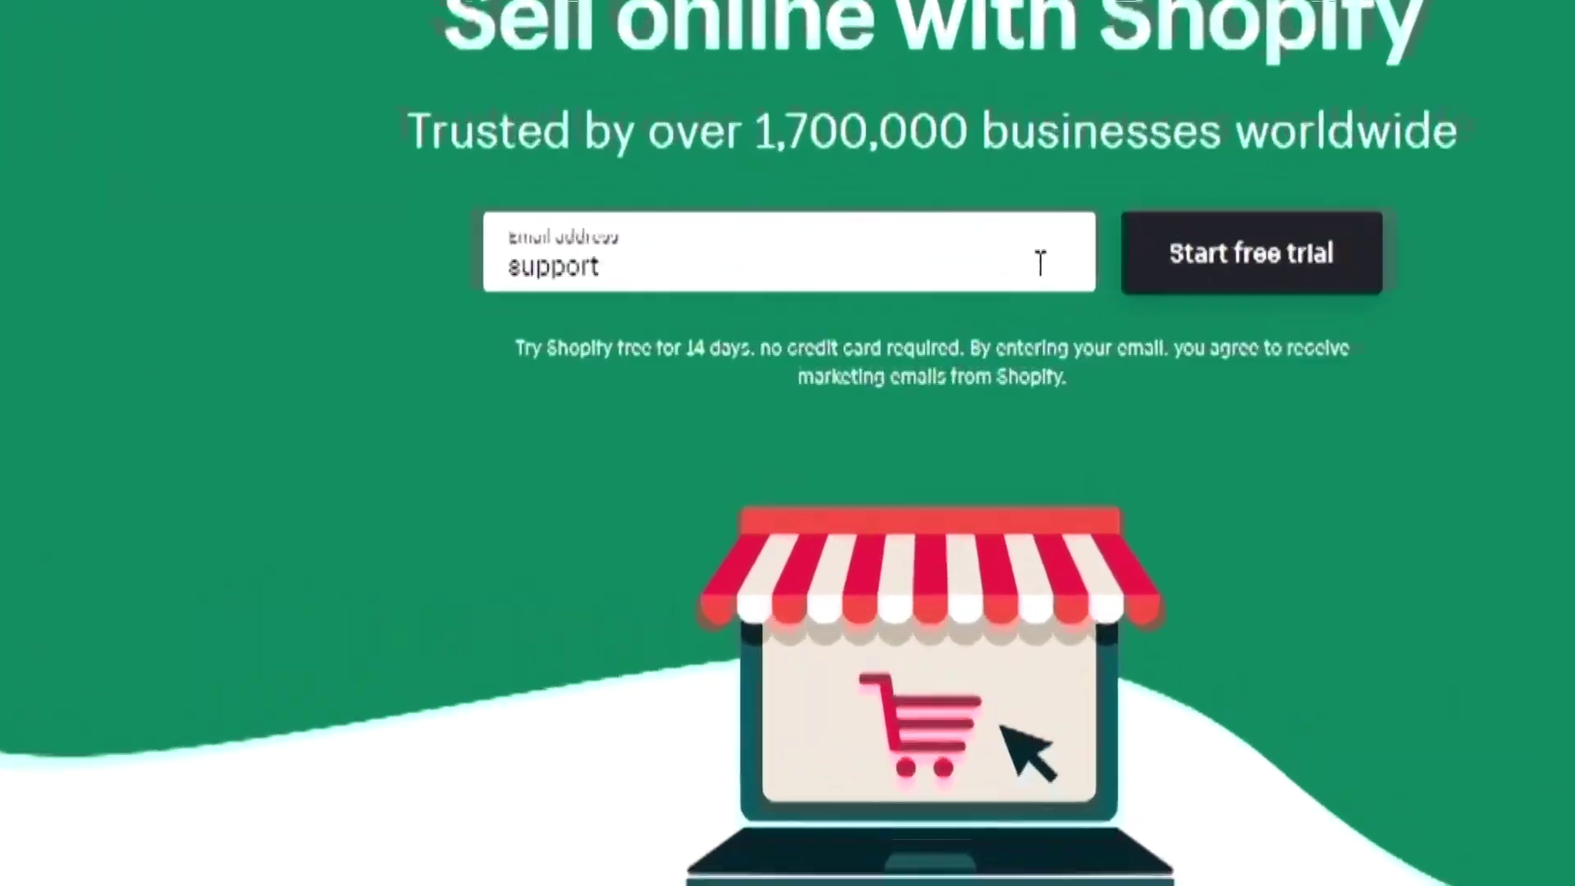
Sign up for the free trial with the account email, a password and the store name 'Original Pop It Case'.
{"action": "type", "text": "@officialpopitcase."}
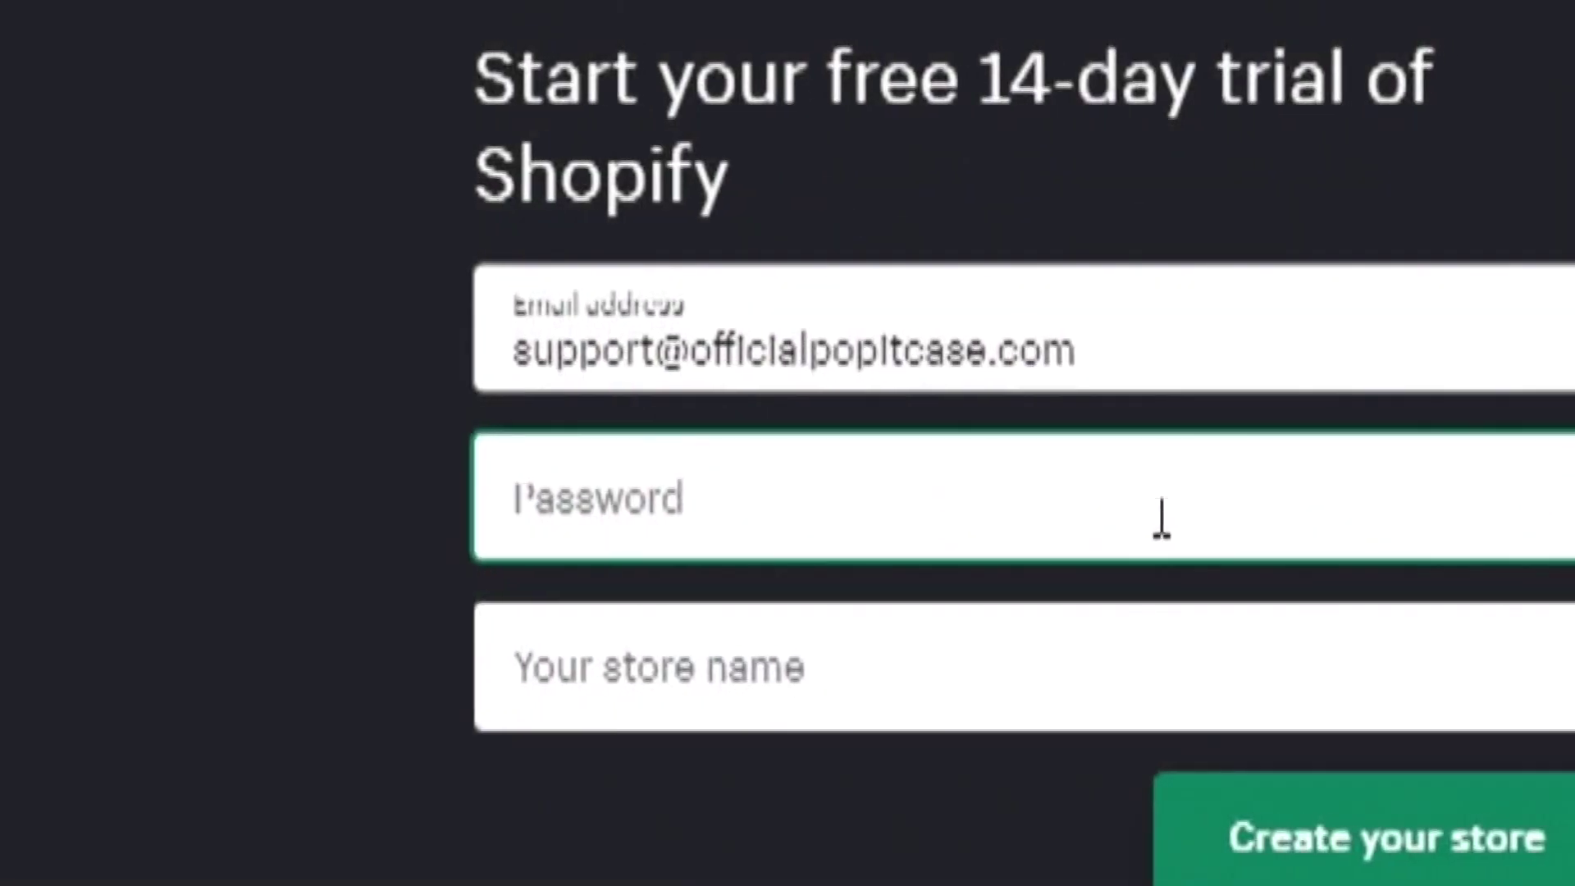
{"action": "type", "text": "•••••••••"}
{"action": "left_click", "coordinate": [1026, 703]}
{"action": "type", "text": "Pop It! Case"}
{"action": "key", "text": "ctrl+a"}
{"action": "type", "text": "Original Pop It C"}
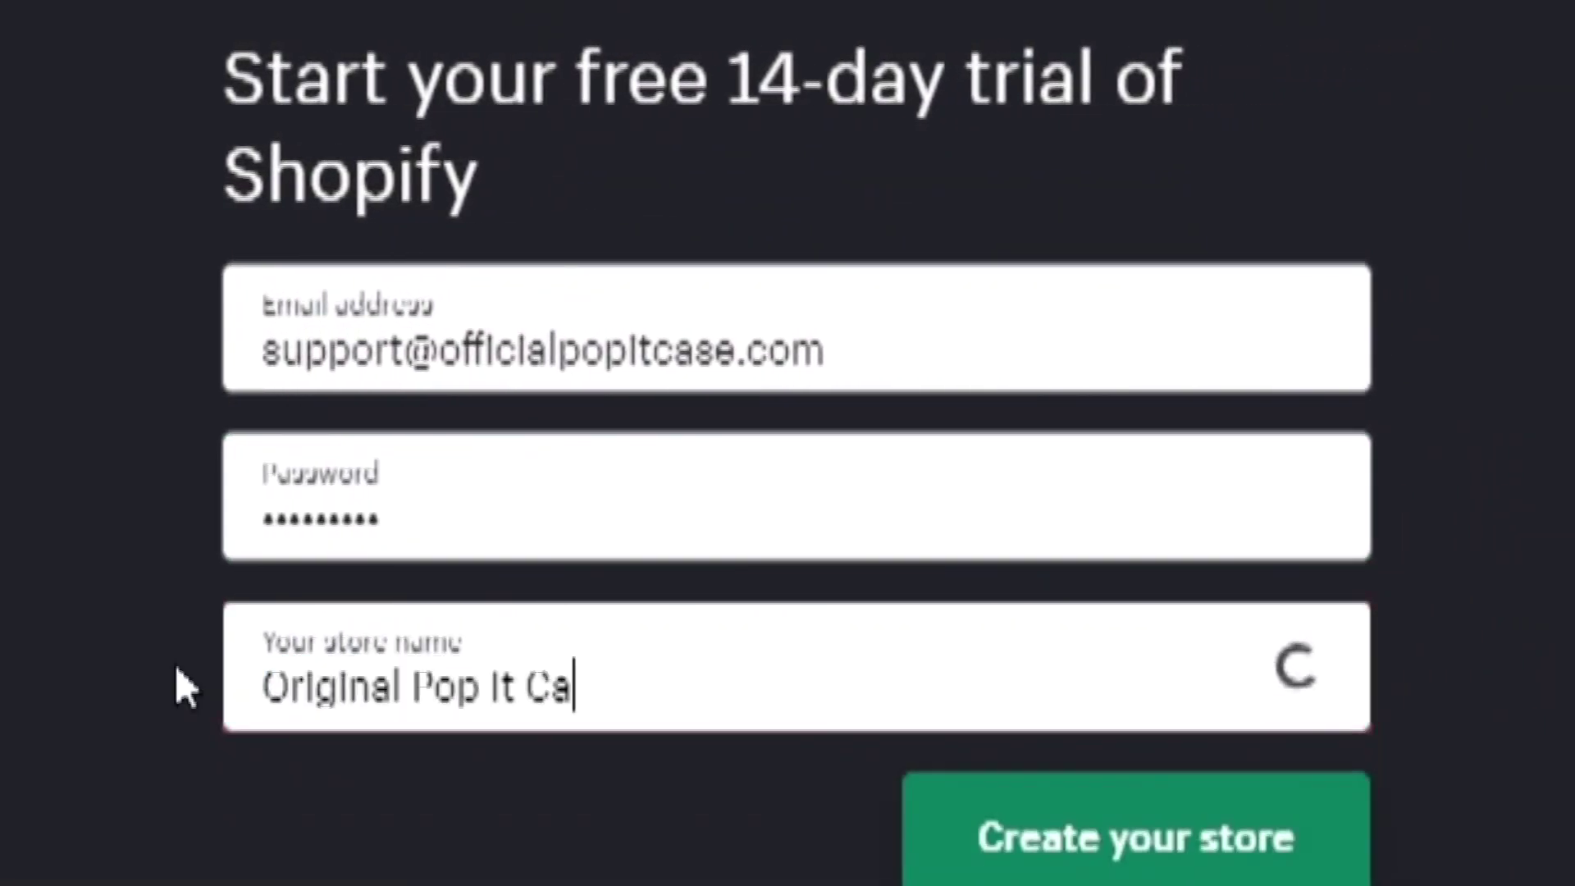
{"action": "left_click", "coordinate": [1113, 868]}
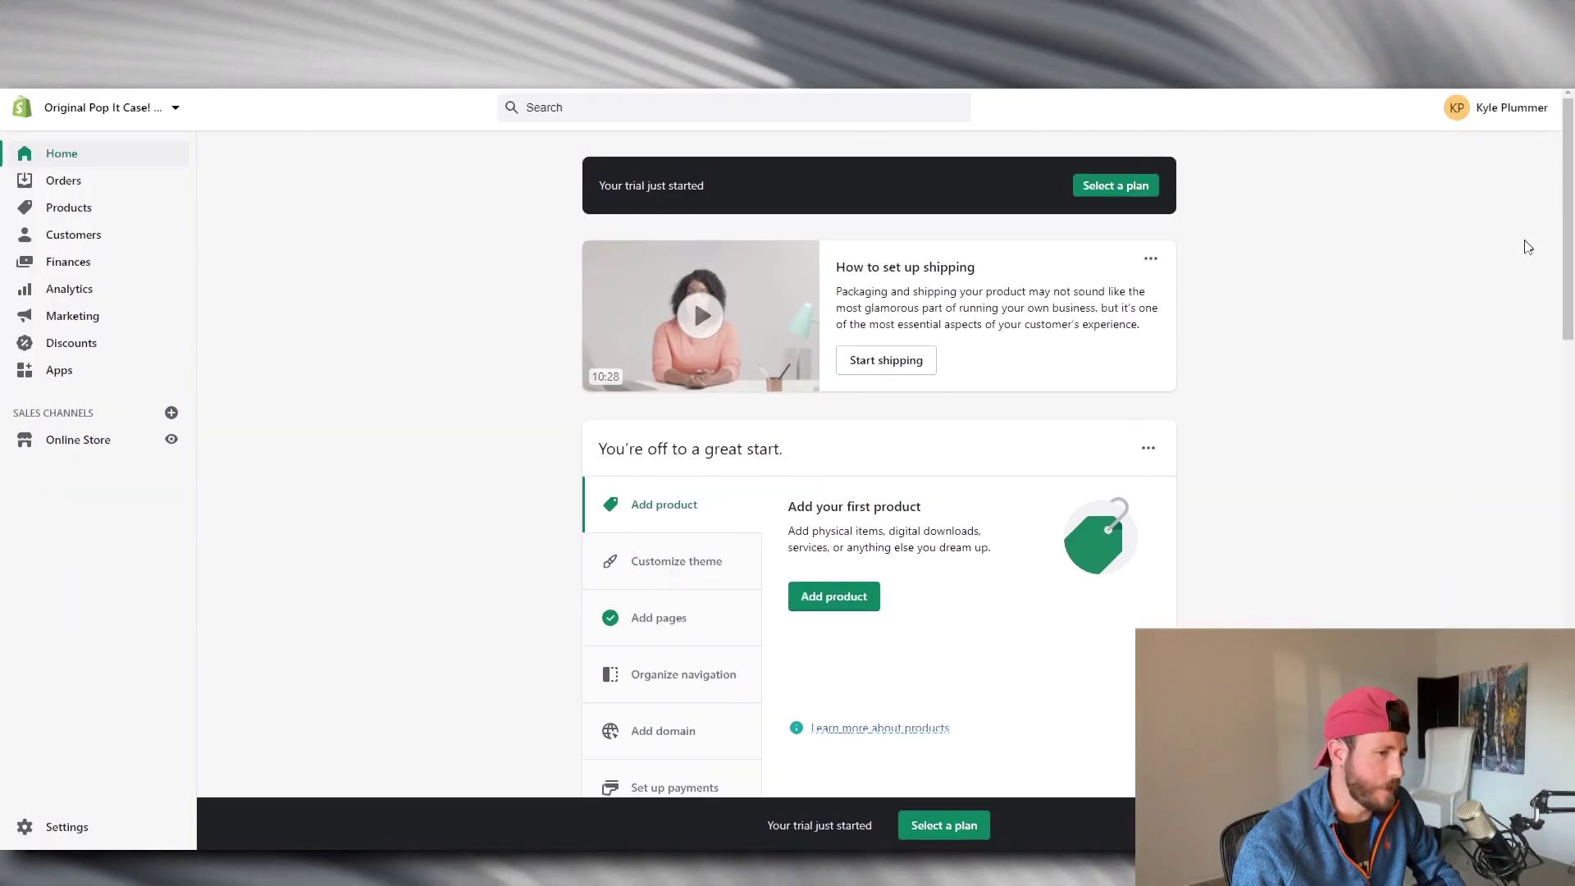
Go from the home checklist's Add domain step to the store's Domains settings.
{"action": "scroll", "coordinate": [1566, 175], "scroll_direction": "down", "scroll_amount": 1}
{"action": "scroll", "coordinate": [1566, 174], "scroll_direction": "down", "scroll_amount": 2}
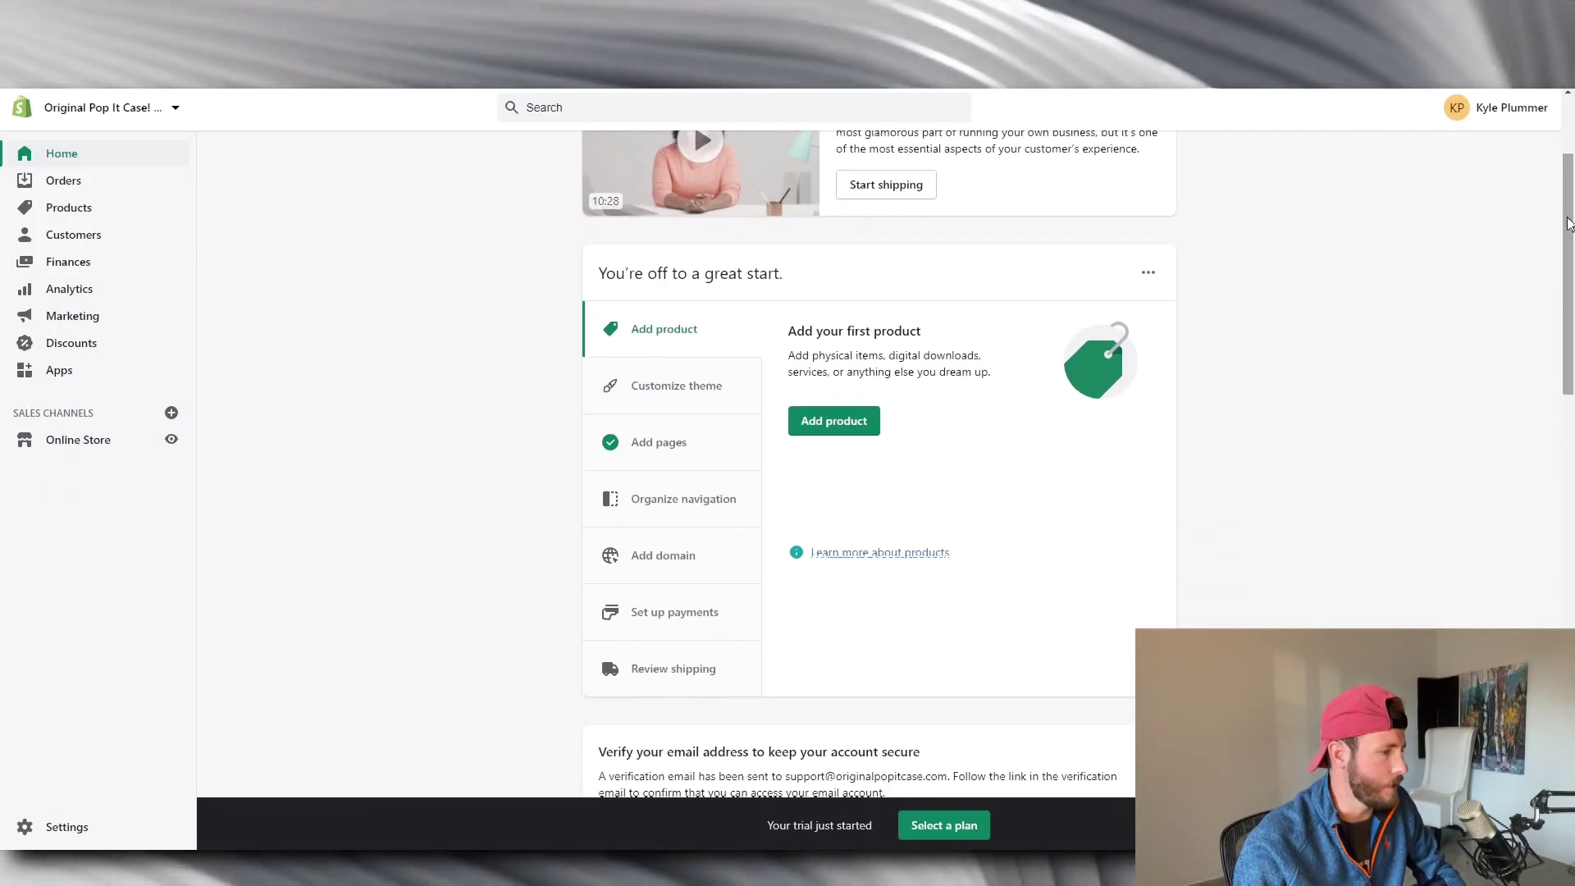
{"action": "left_click", "coordinate": [687, 560]}
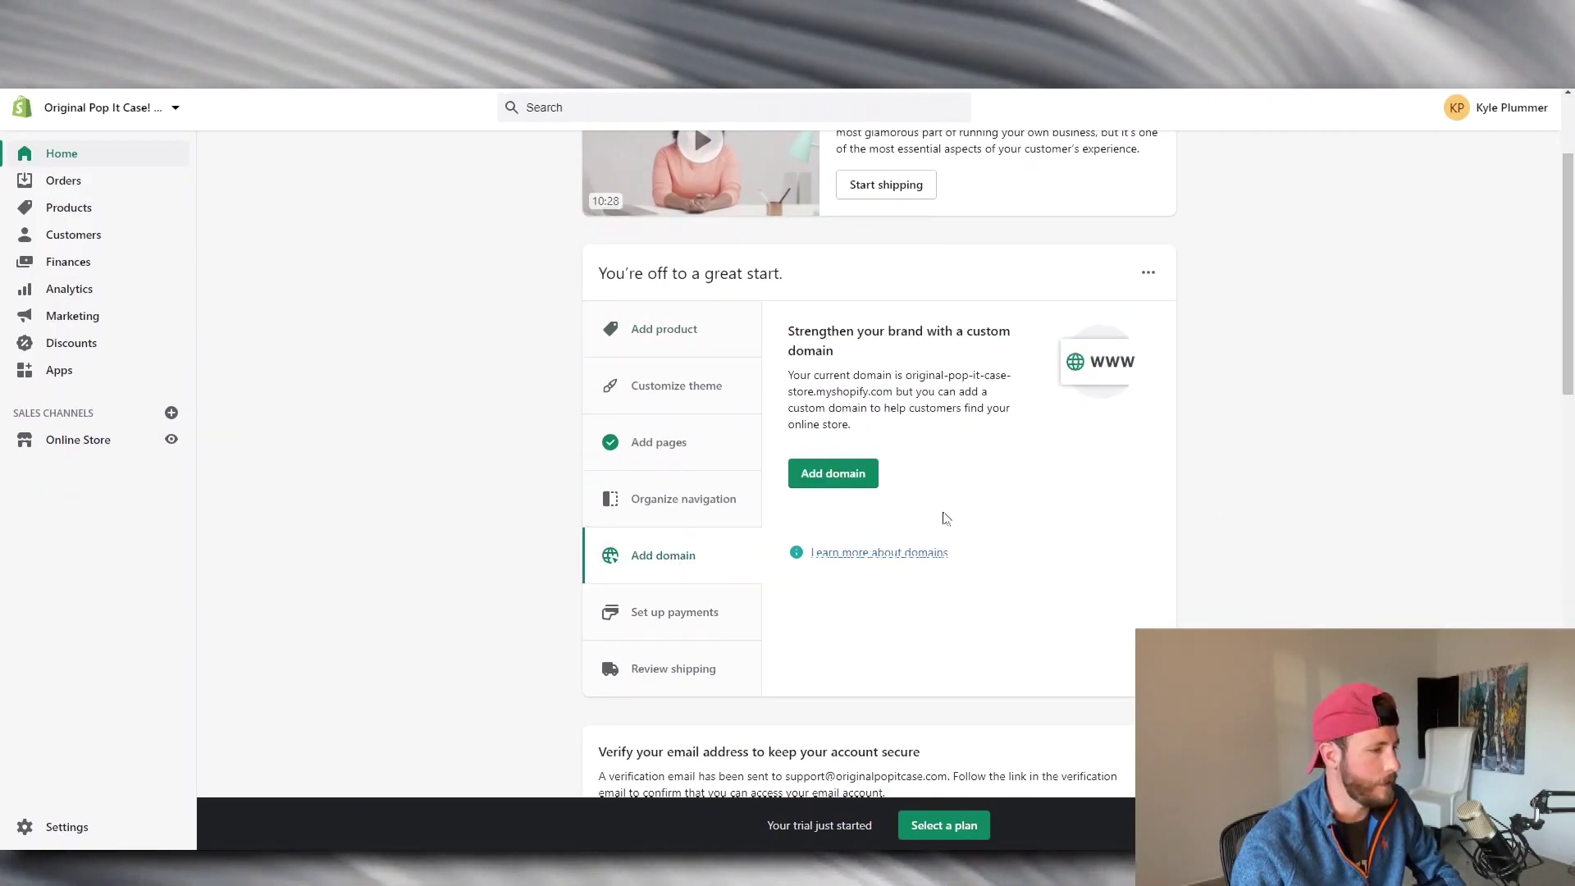
{"action": "left_click", "coordinate": [863, 482]}
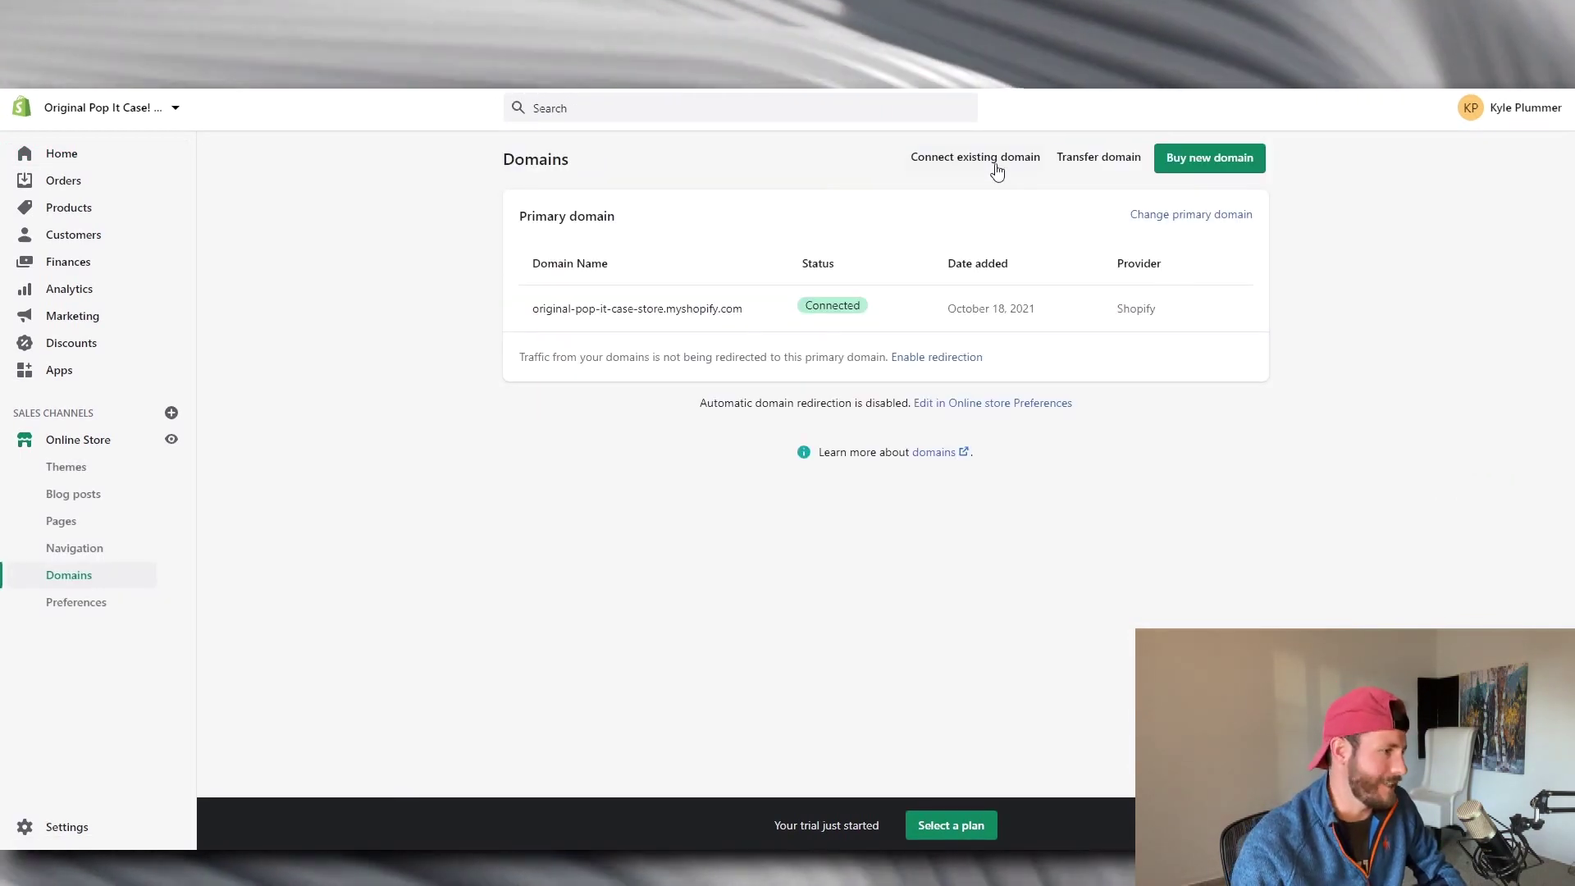
Connect the existing domain originalpopitcase.com automatically through a GoDaddy sign-in, then dismiss the success message.
{"action": "left_click", "coordinate": [989, 164]}
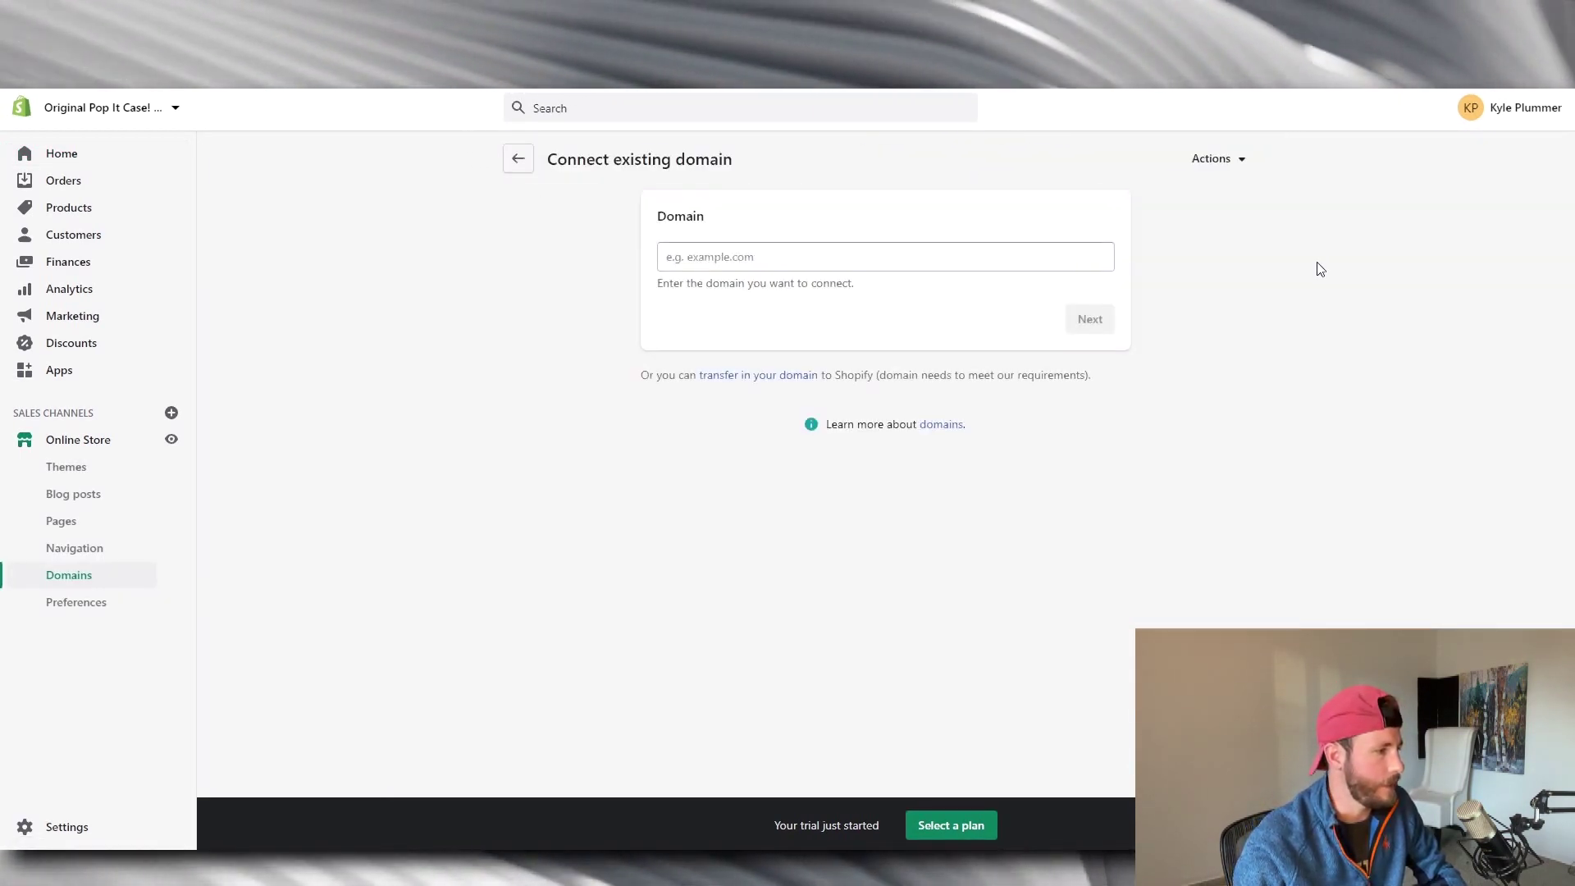
{"action": "type", "text": "orgin"}
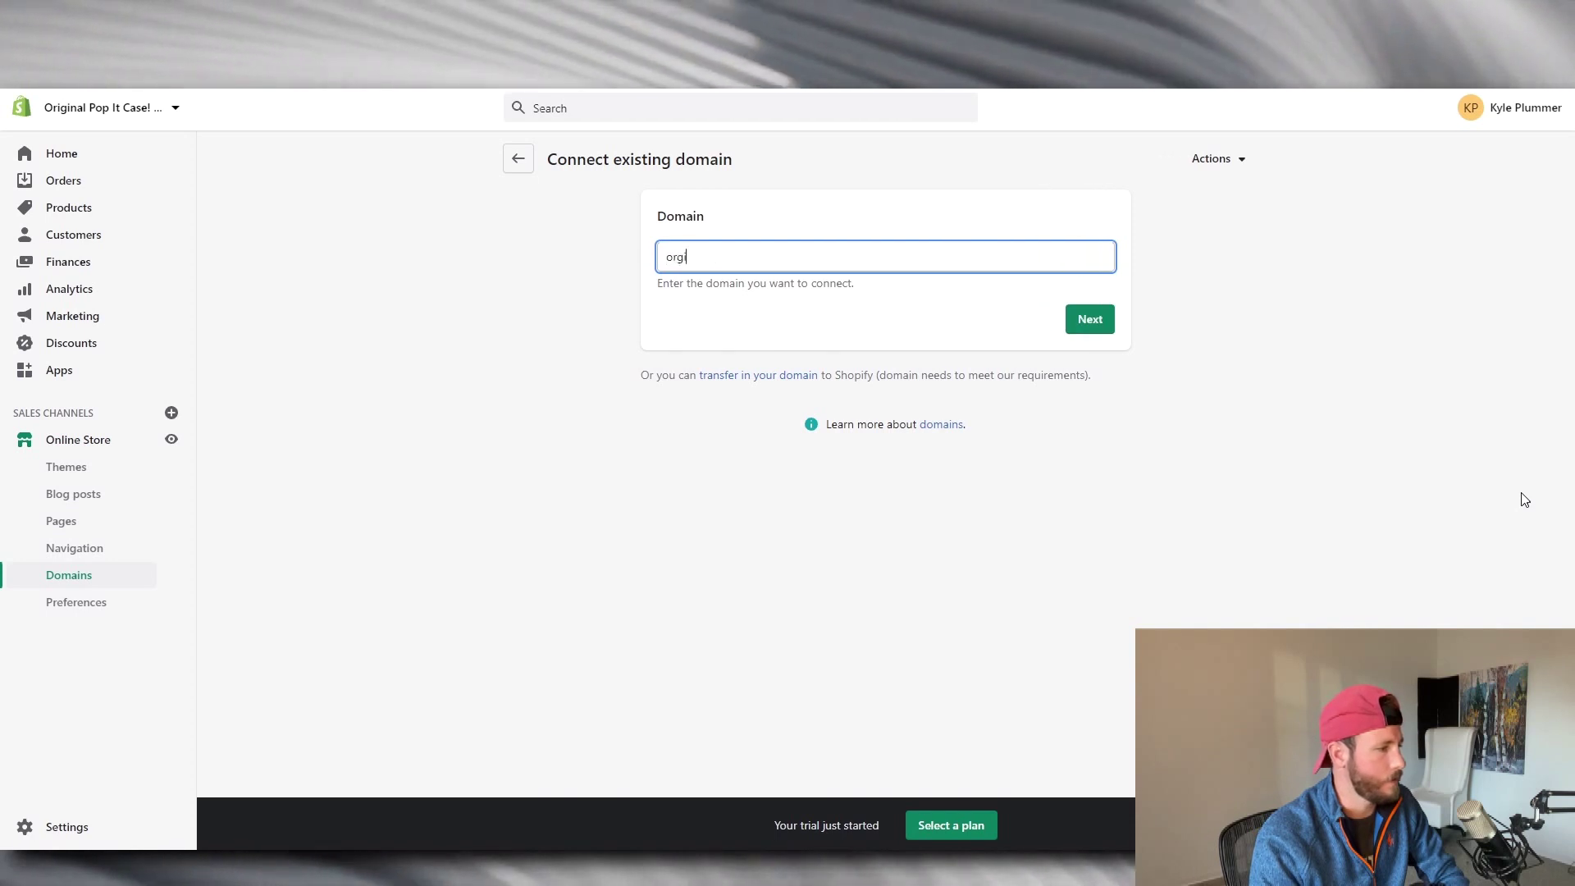
{"action": "key", "text": "BackSpace"}
{"action": "key", "text": "BackSpace"}
{"action": "key", "text": "BackSpace"}
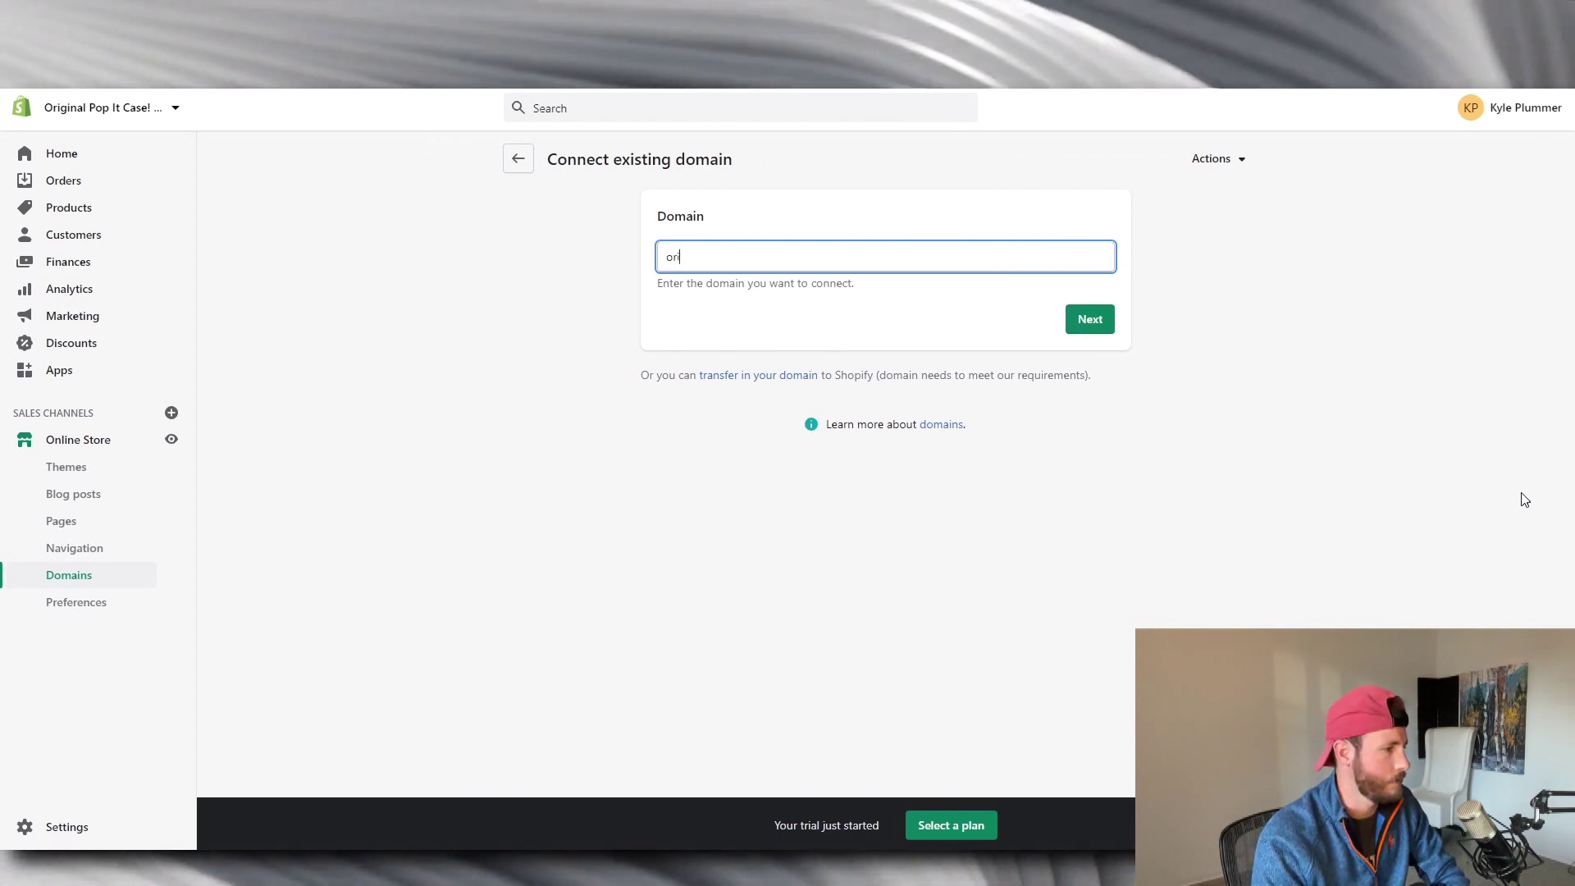
{"action": "type", "text": "iginalpopitcase.com"}
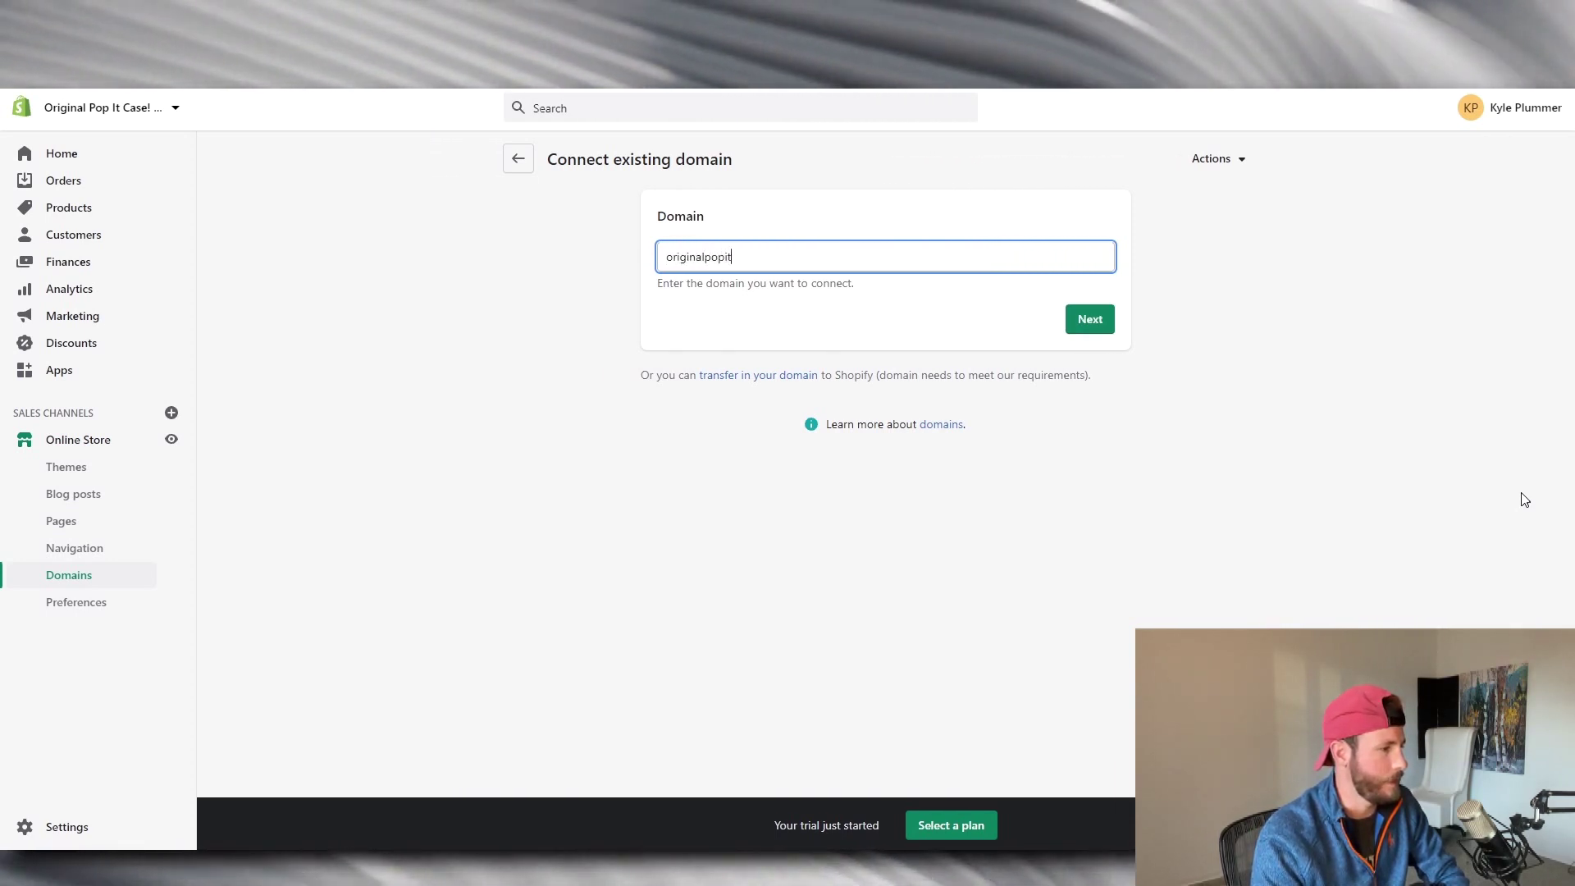
{"action": "key", "text": "Return"}
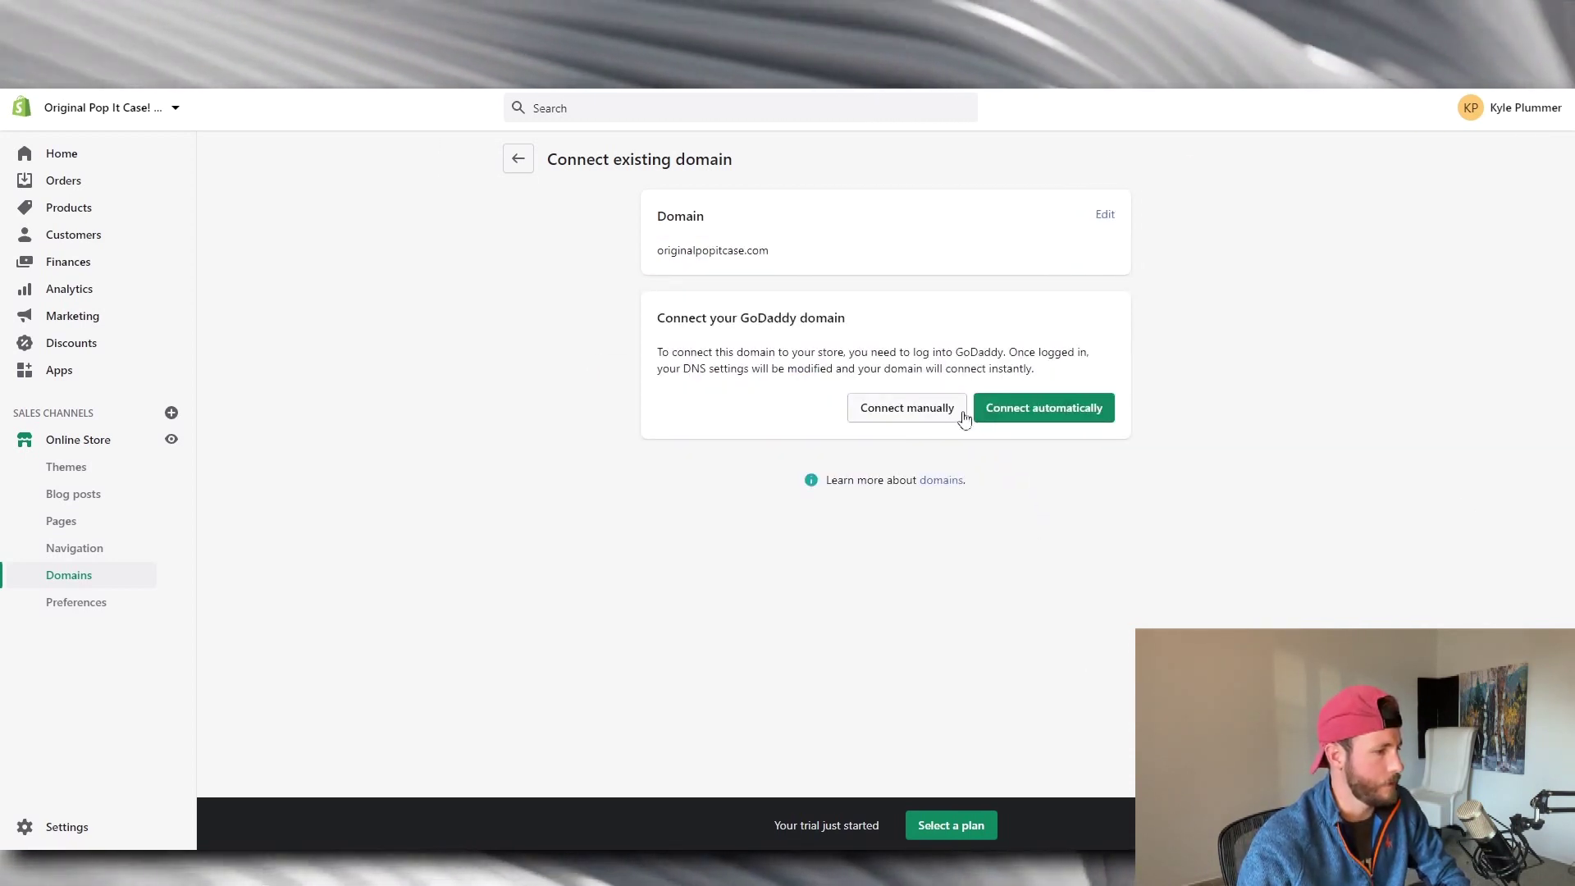
{"action": "left_click", "coordinate": [1023, 419]}
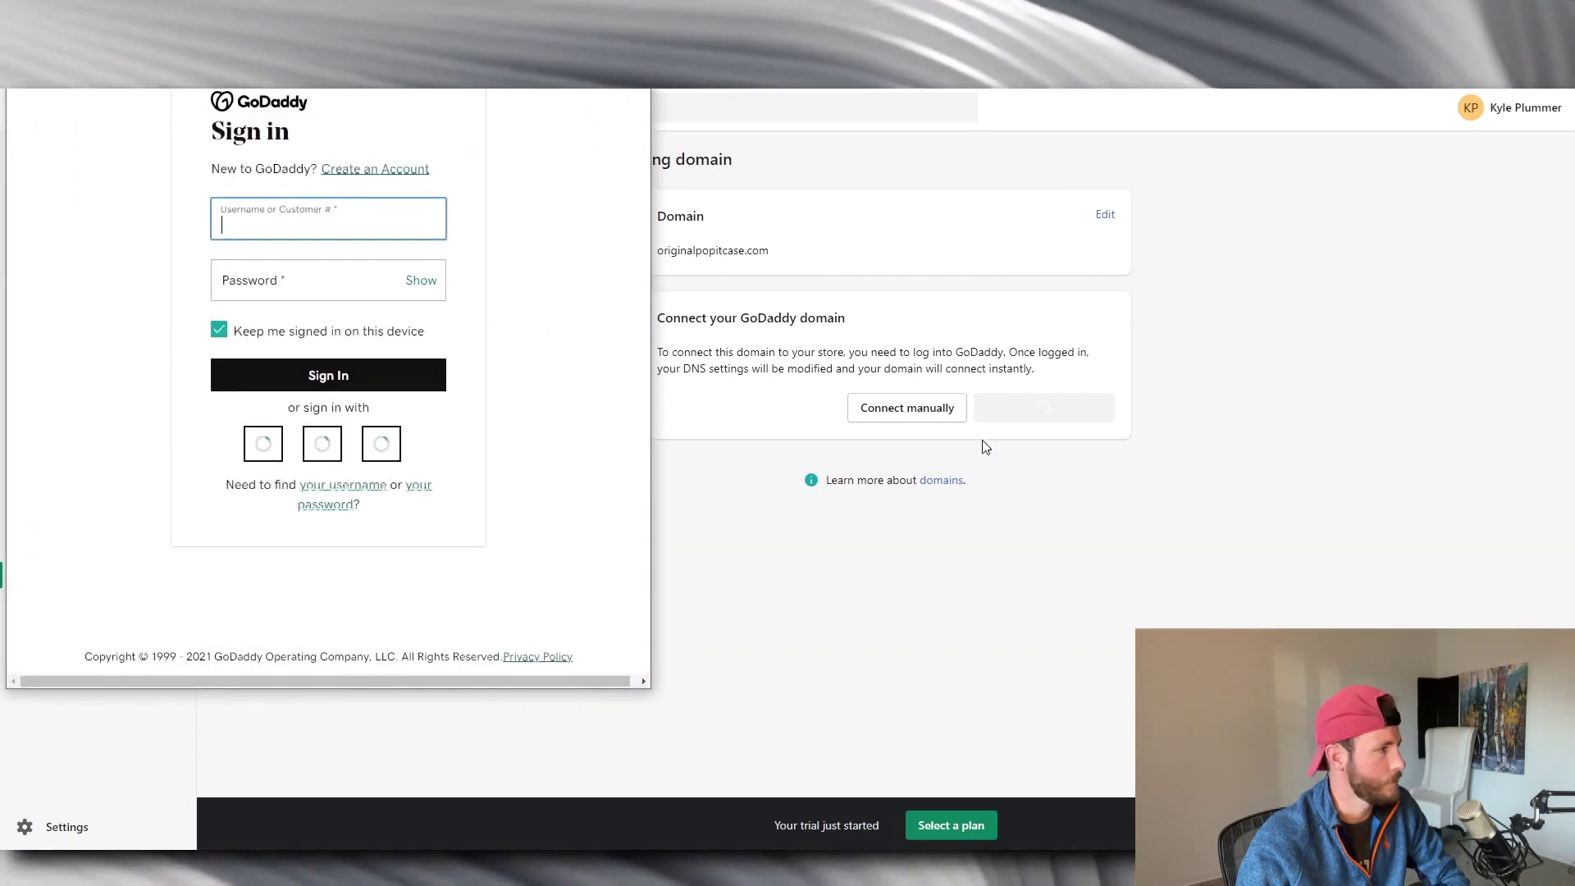
{"action": "key", "text": "Return"}
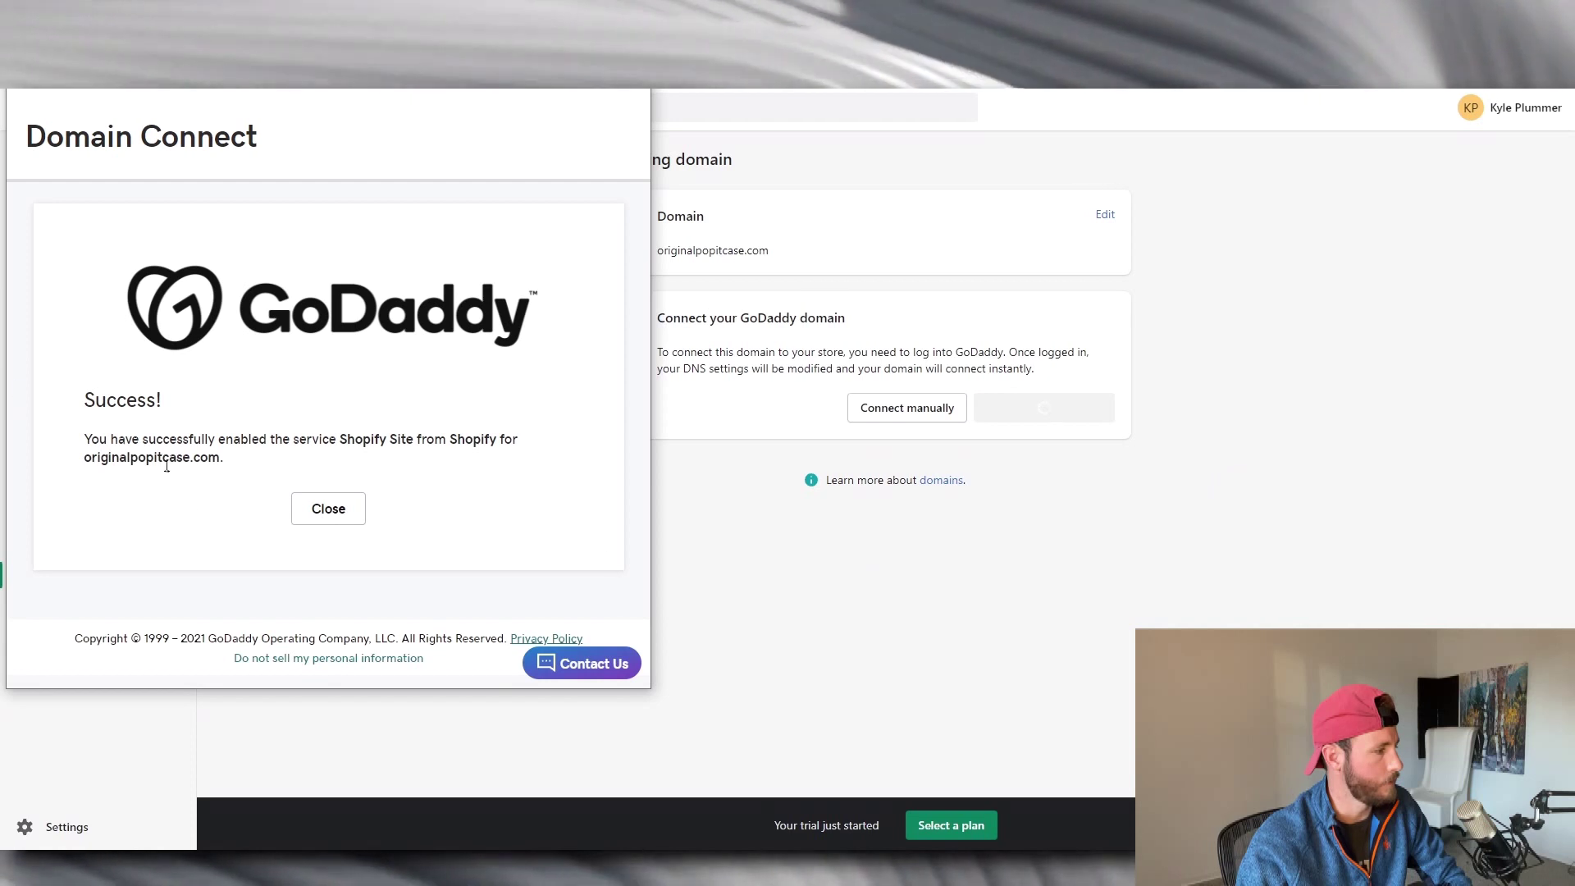
{"action": "left_click", "coordinate": [313, 502]}
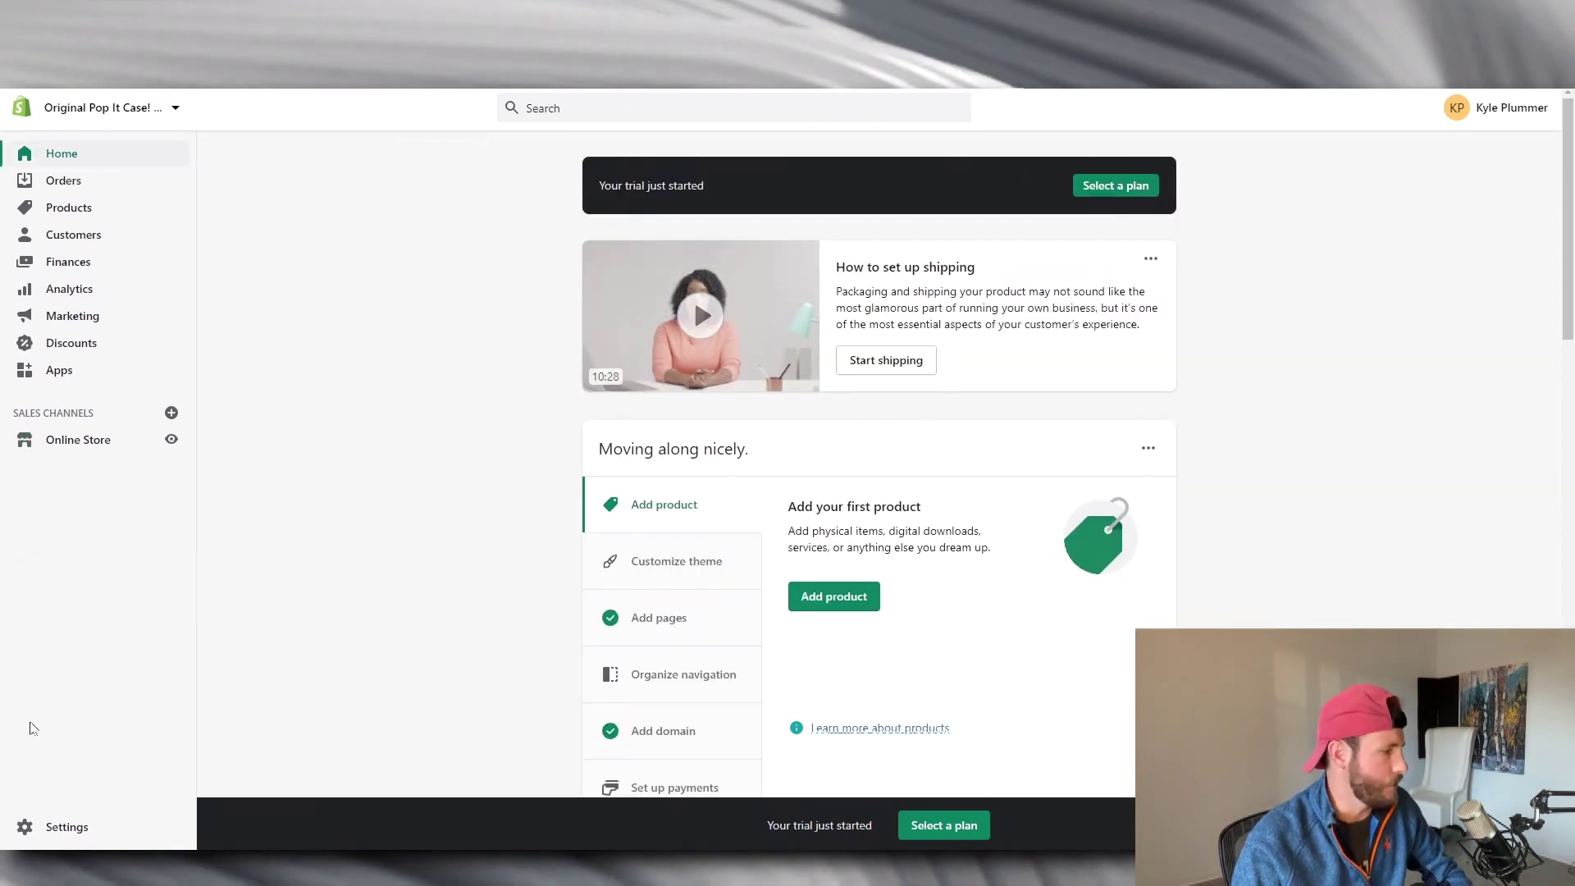
Review General settings: Central Time, Imperial units, pounds and US dollars, then return to Settings.
{"action": "left_click", "coordinate": [42, 837]}
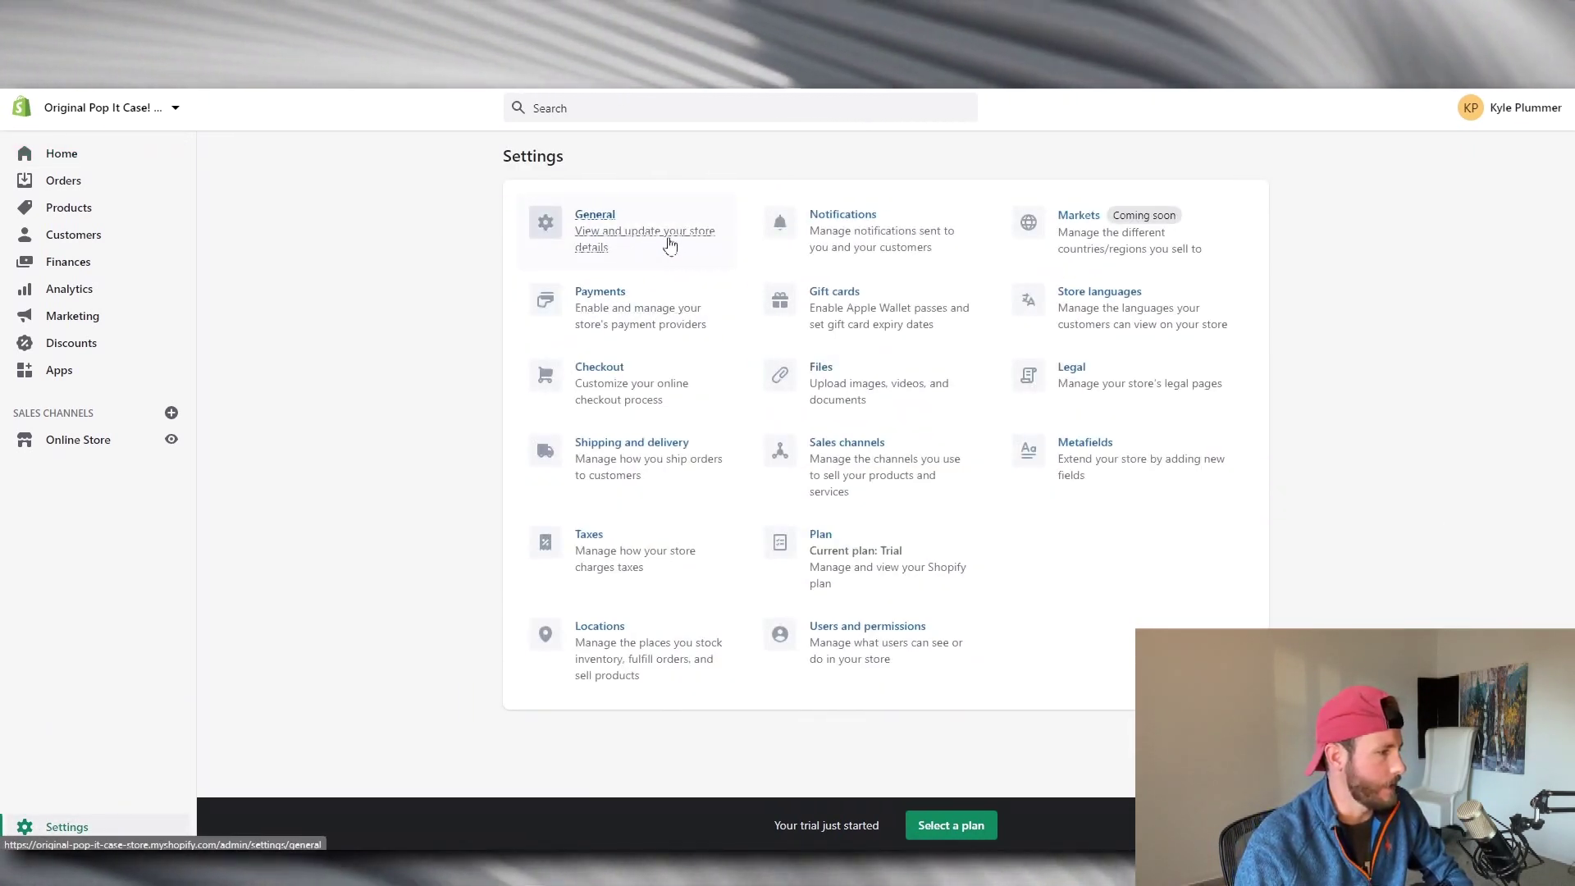
{"action": "left_click", "coordinate": [682, 268]}
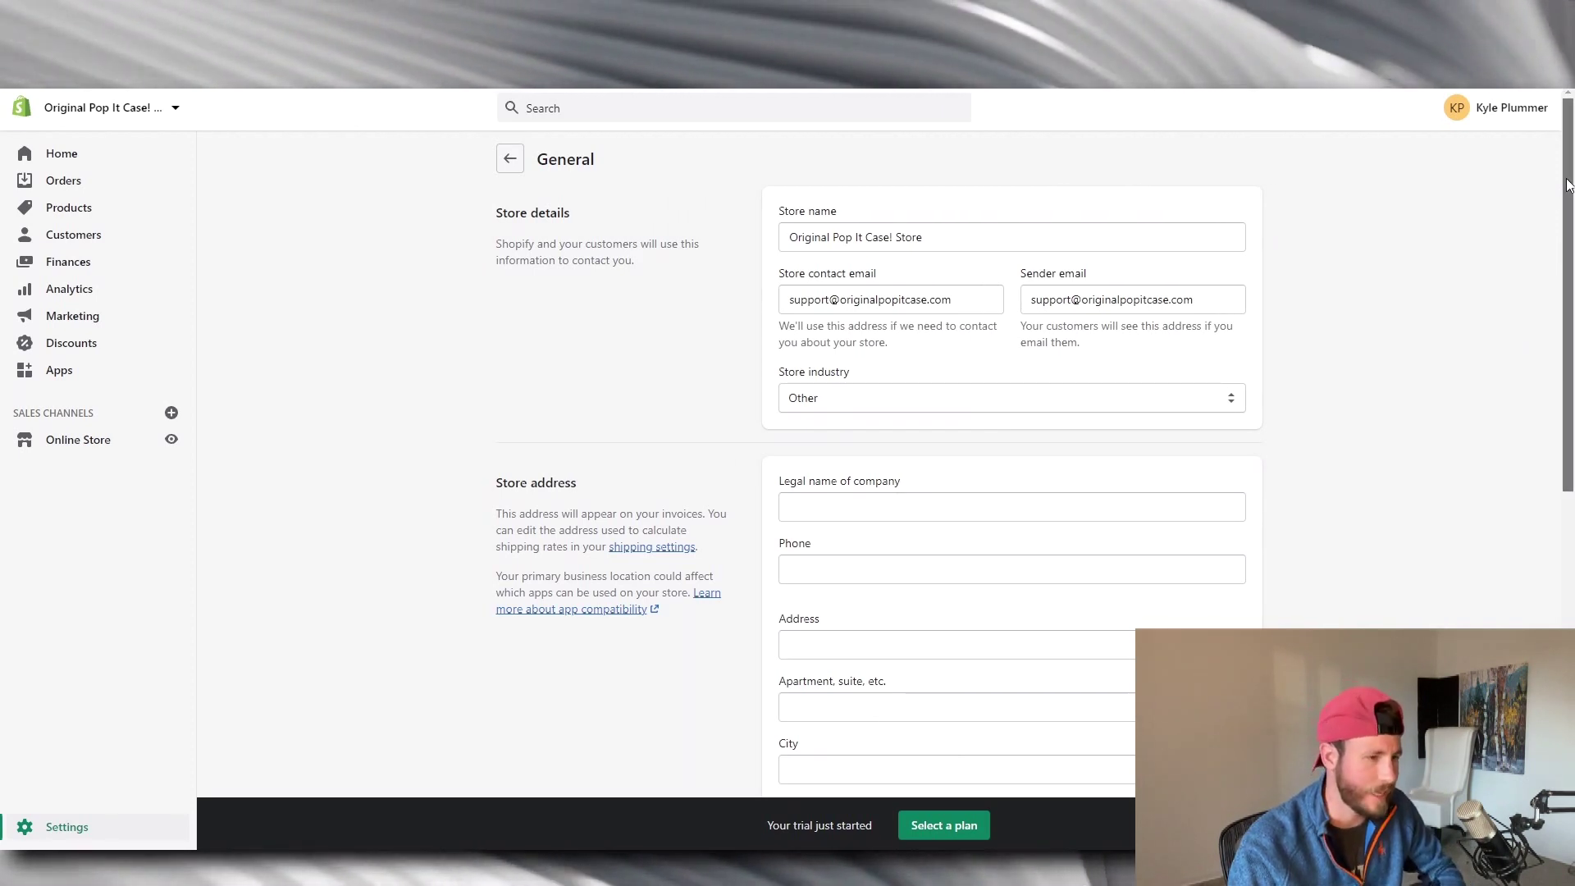
{"action": "scroll", "coordinate": [1494, 305], "scroll_direction": "down", "scroll_amount": 2}
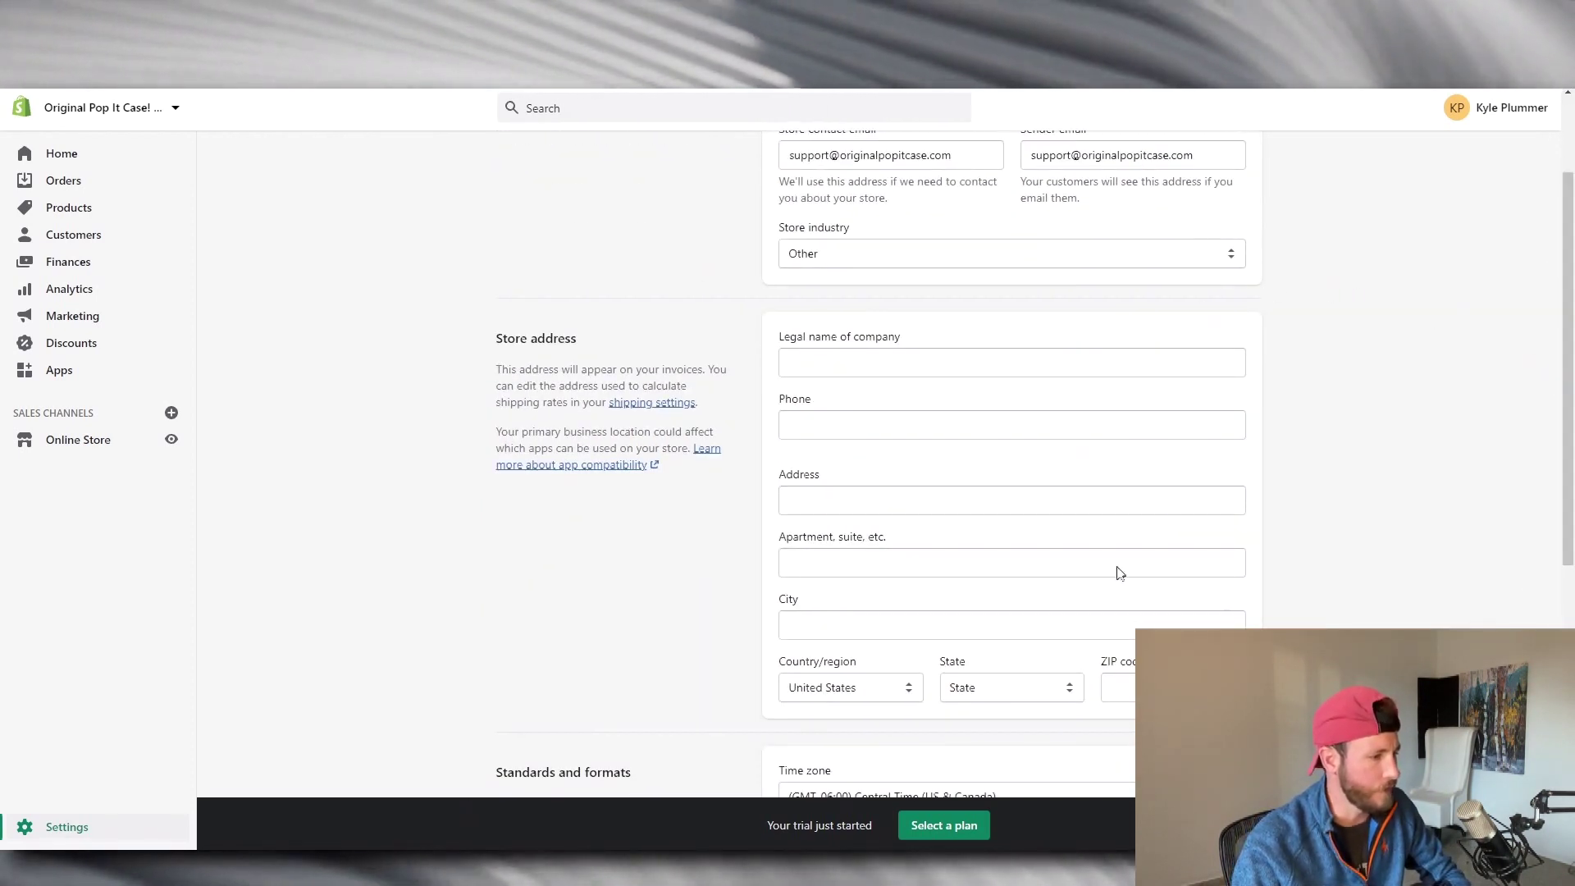
{"action": "scroll", "coordinate": [1091, 533], "scroll_direction": "down", "scroll_amount": 4}
{"action": "scroll", "coordinate": [1251, 509], "scroll_direction": "down", "scroll_amount": 2}
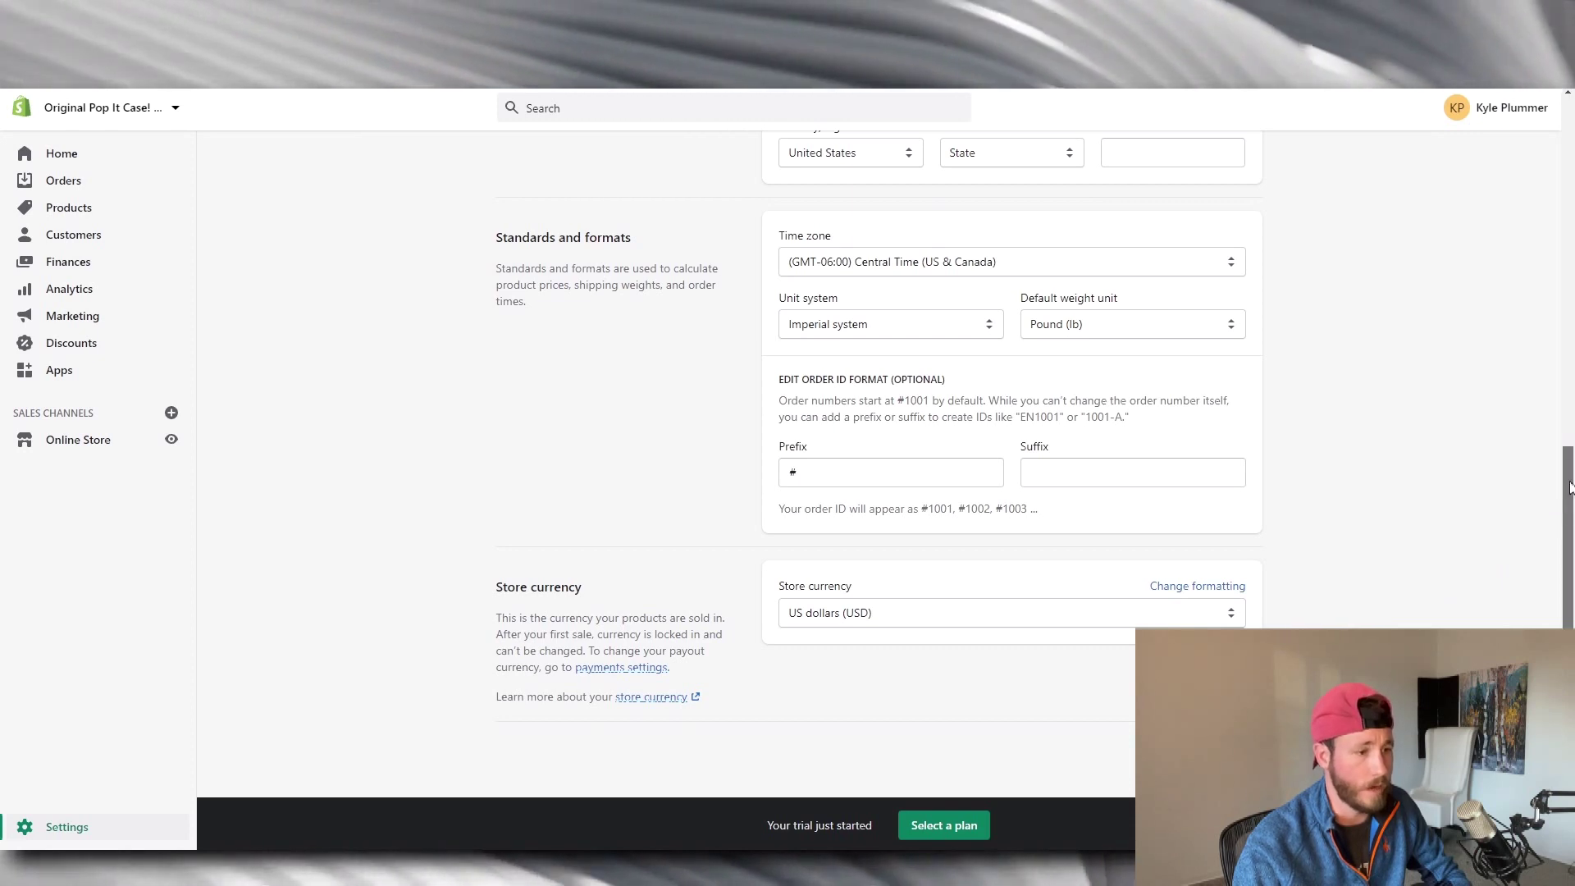
{"action": "scroll", "coordinate": [1542, 537], "scroll_direction": "up", "scroll_amount": 10}
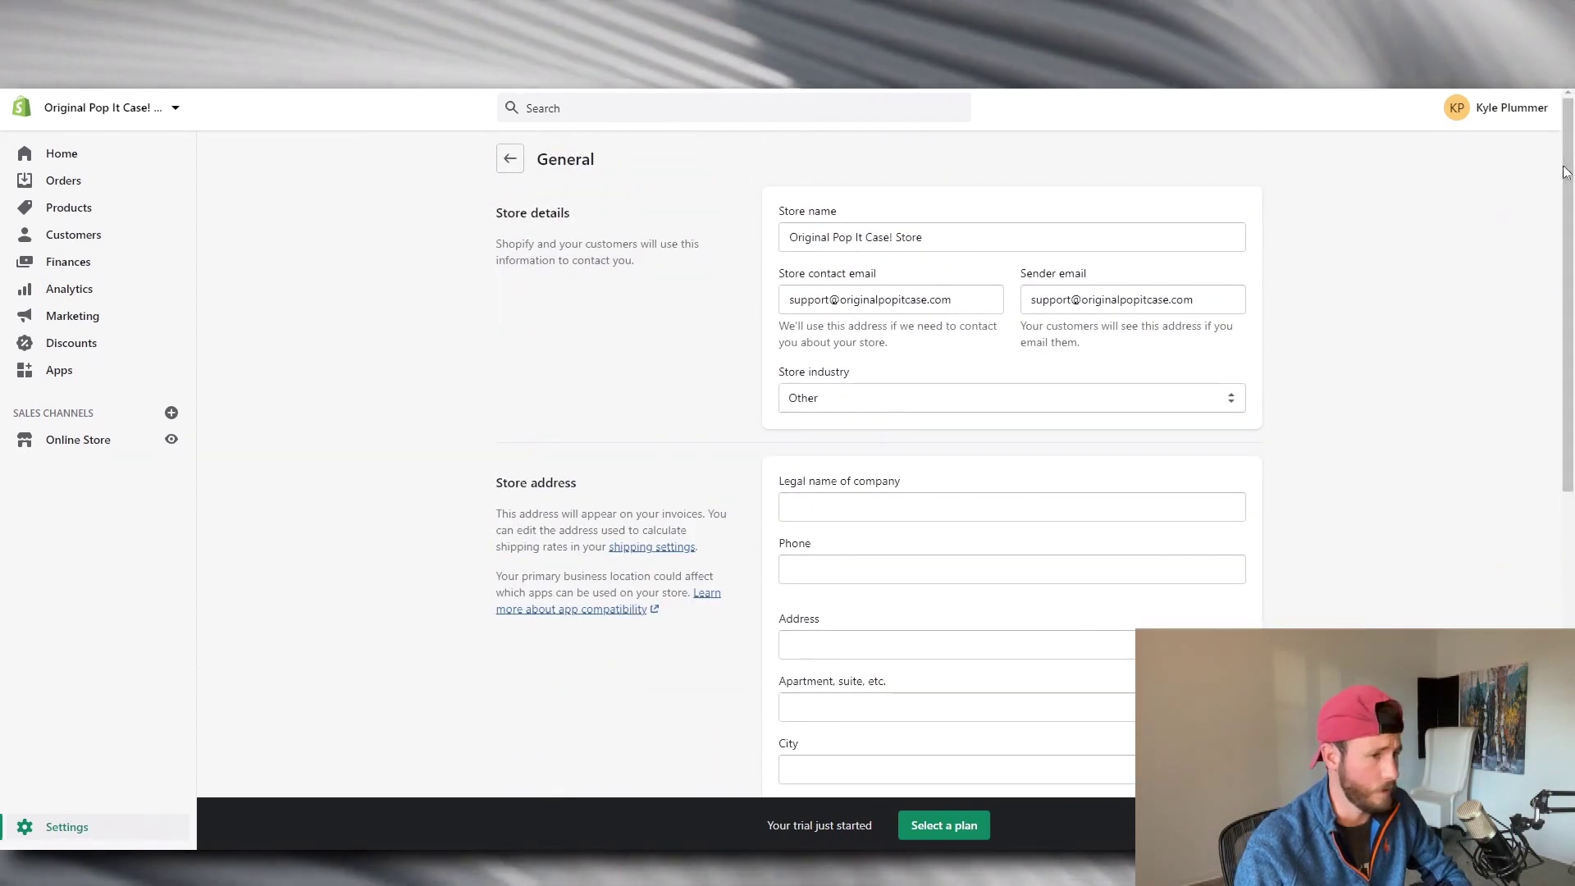
{"action": "scroll", "coordinate": [947, 689], "scroll_direction": "down", "scroll_amount": 8}
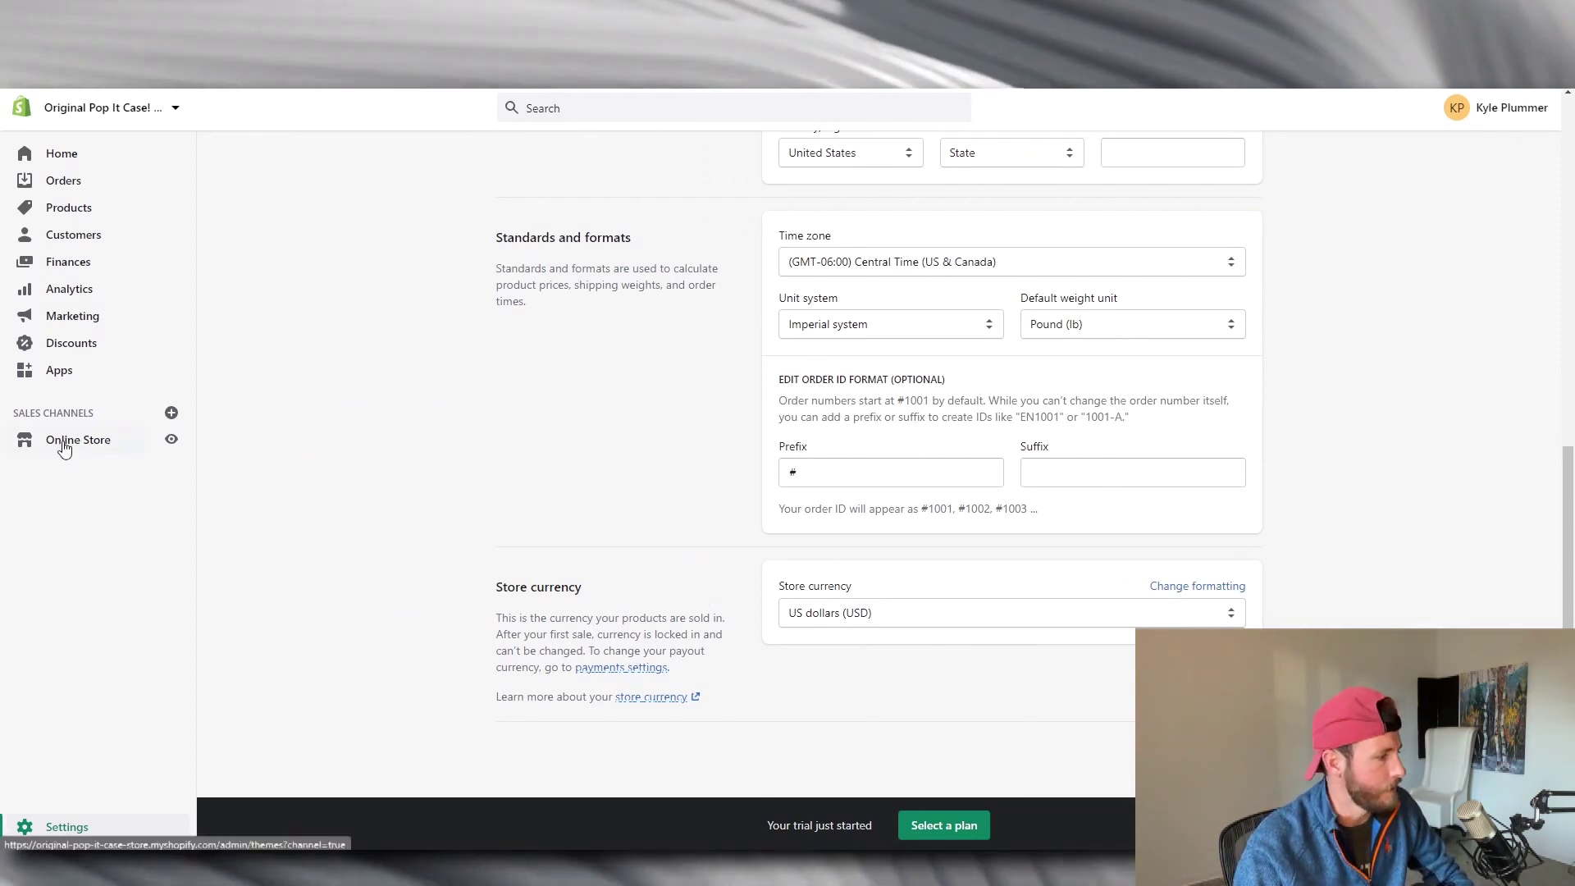
{"action": "left_click", "coordinate": [104, 837]}
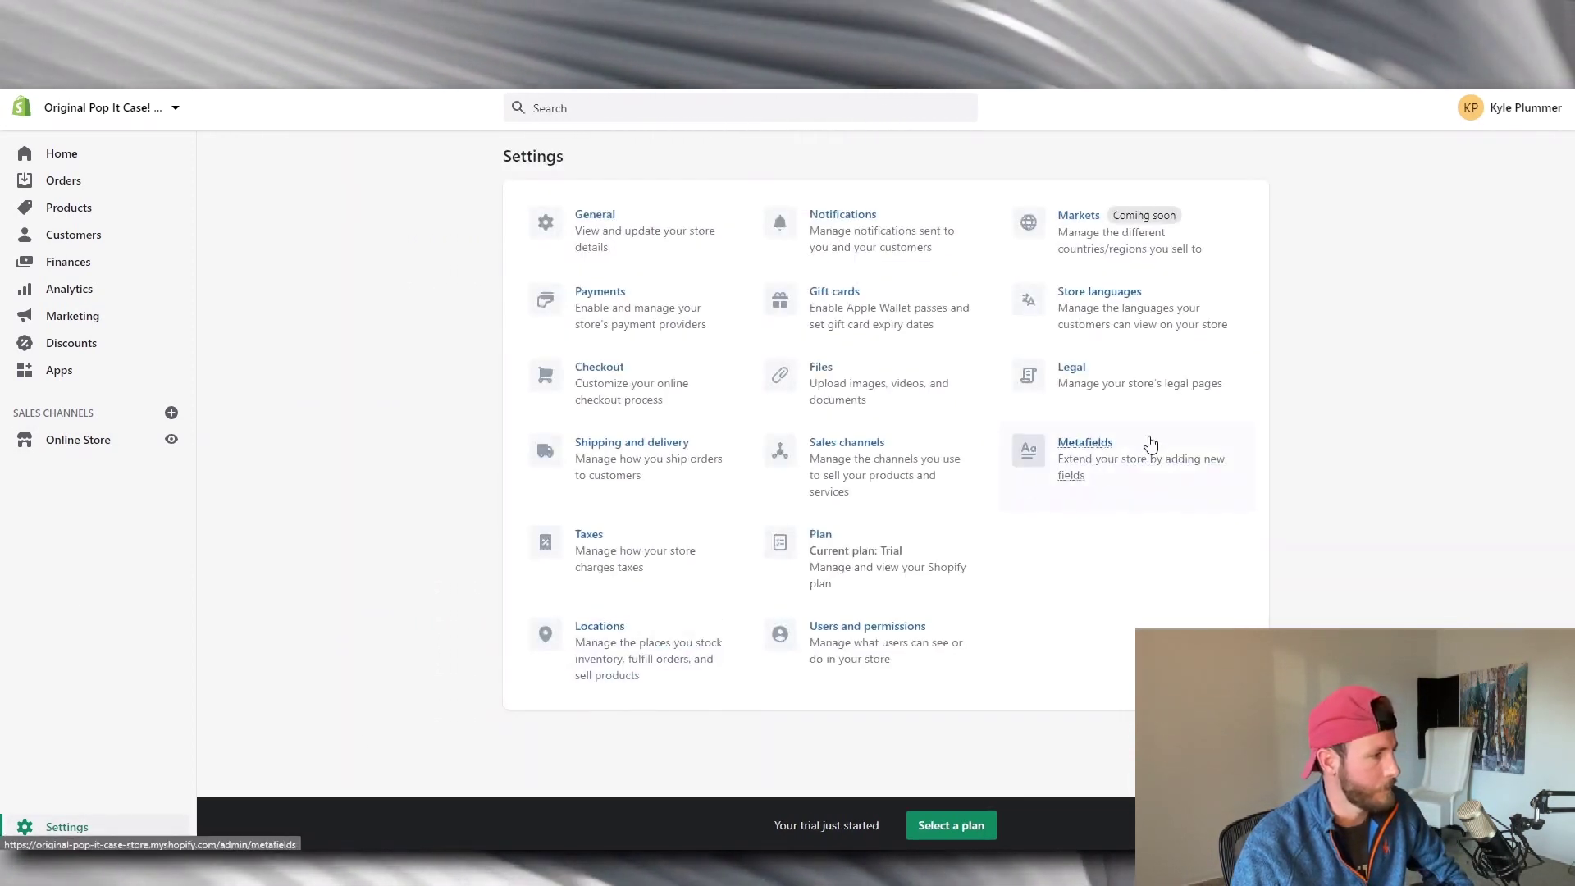
Check the Payments page showing PayPal Express Checkout, then go back to Settings.
{"action": "left_click", "coordinate": [612, 296]}
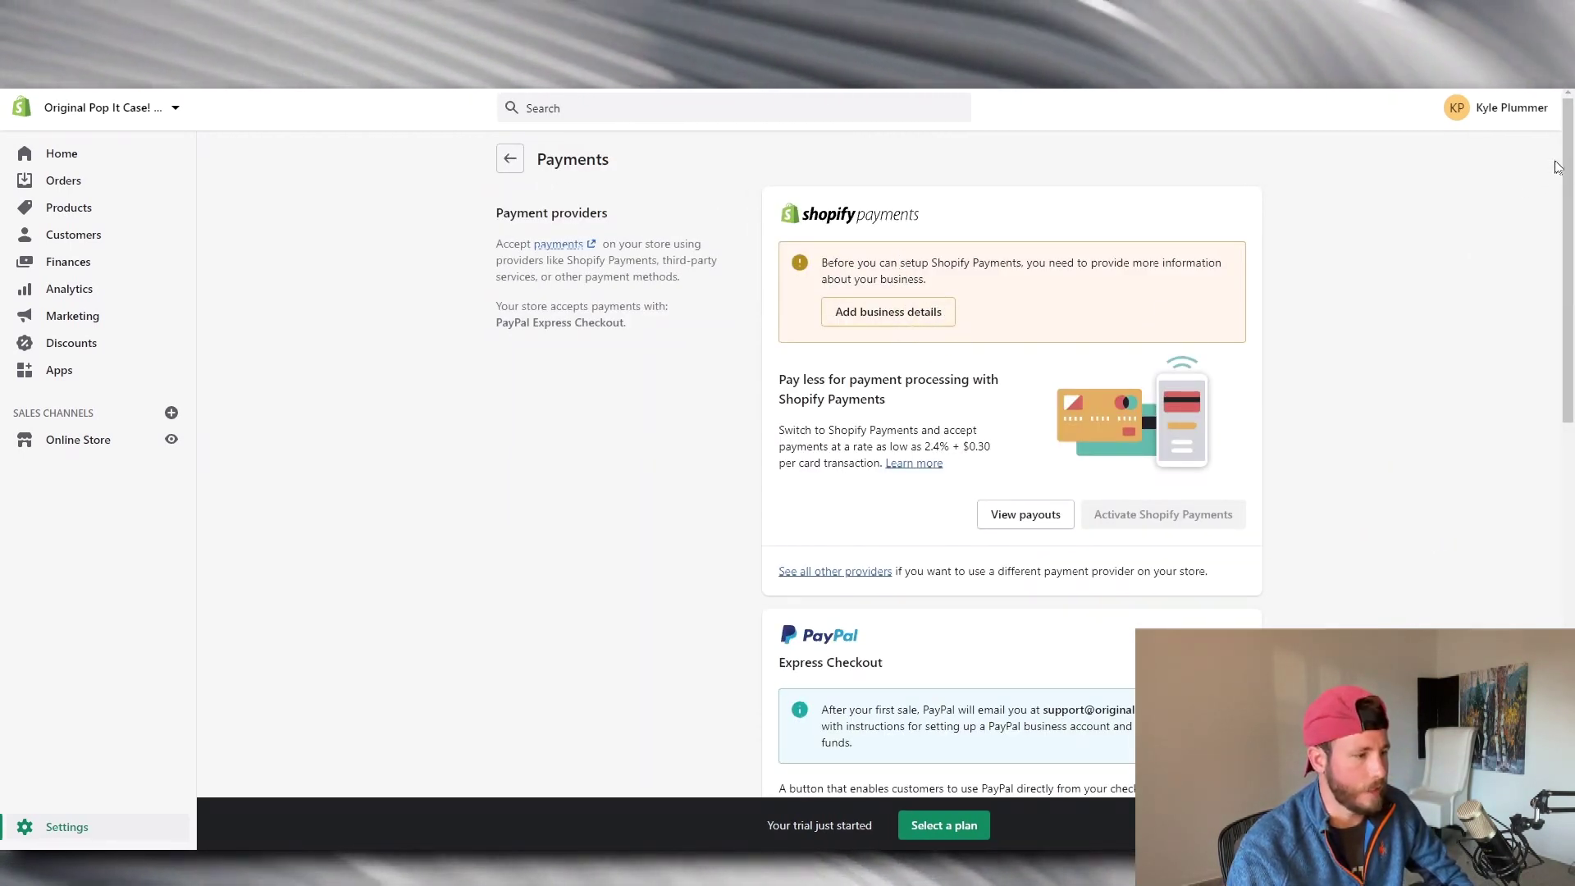
{"action": "scroll", "coordinate": [1556, 167], "scroll_direction": "down", "scroll_amount": 5}
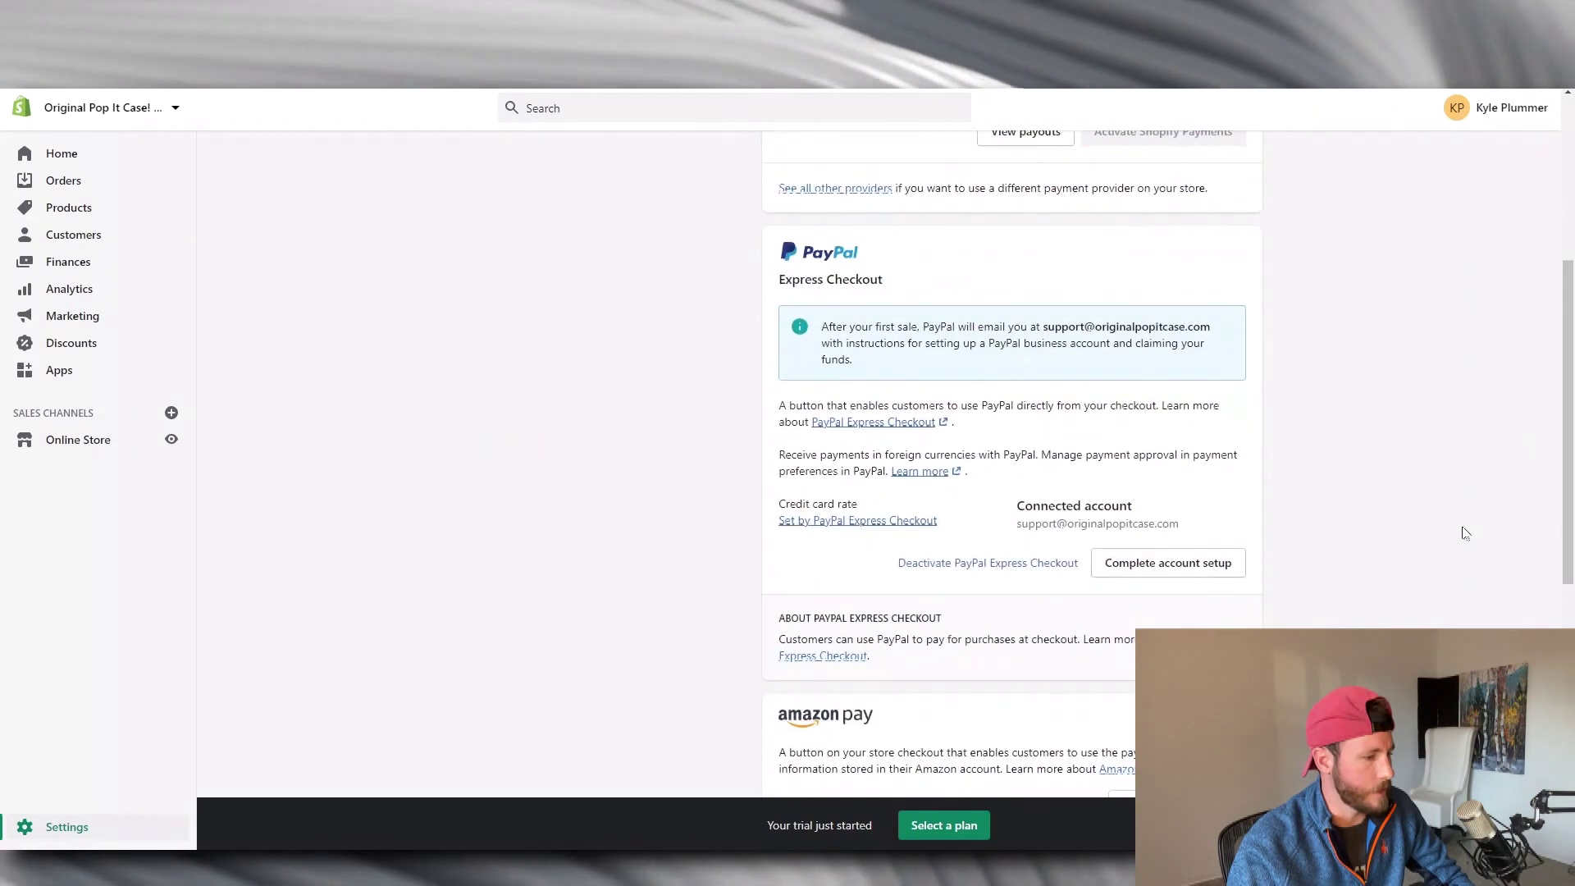
{"action": "scroll", "coordinate": [1377, 454], "scroll_direction": "down", "scroll_amount": 4}
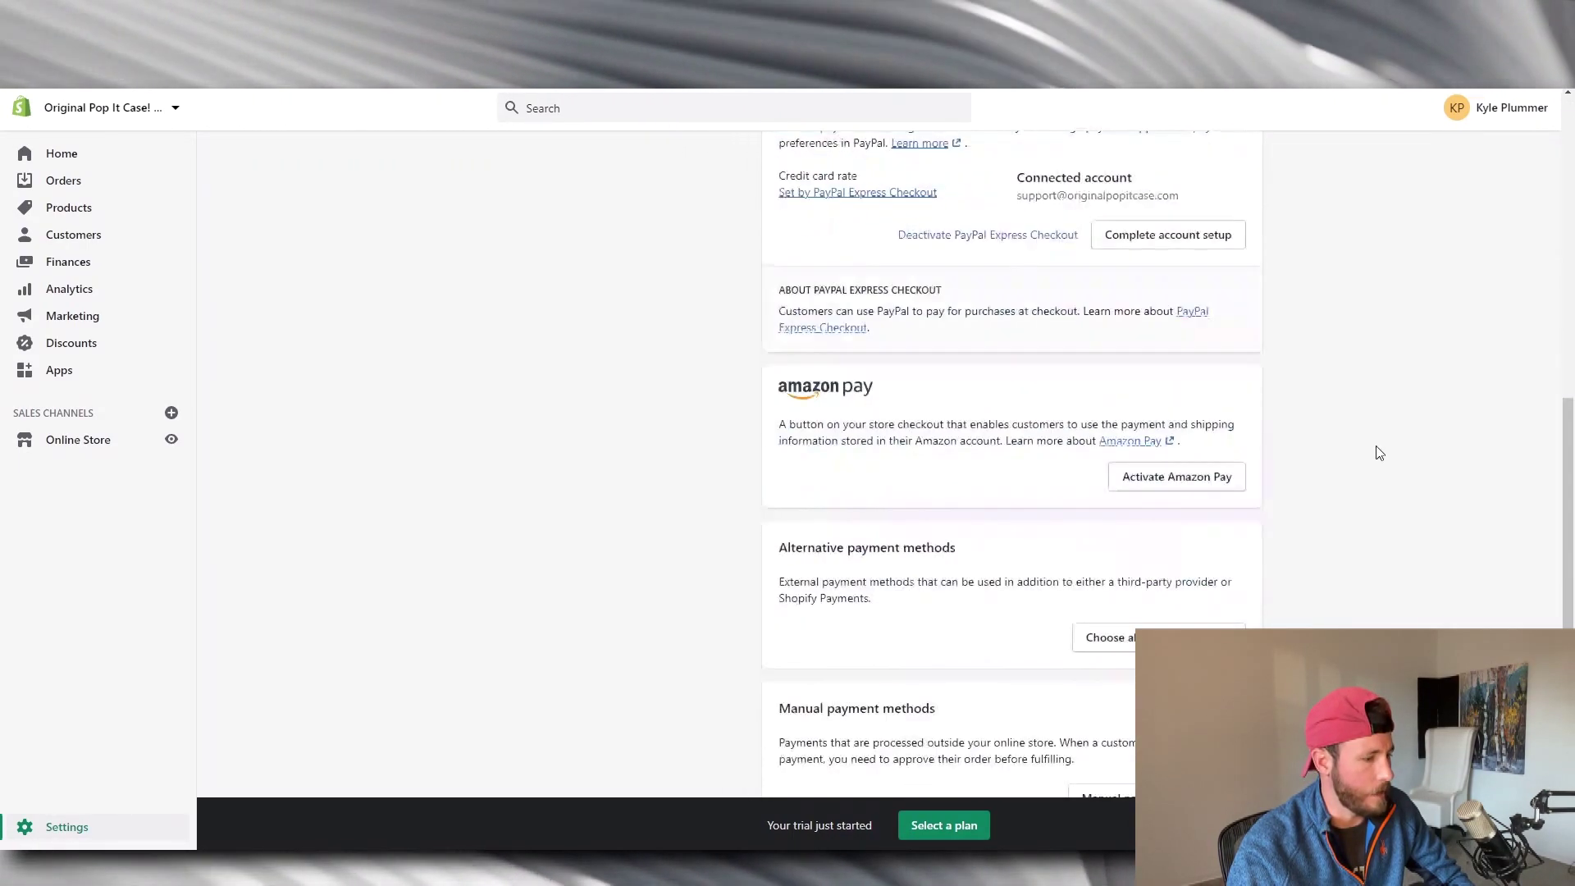
{"action": "scroll", "coordinate": [1379, 453], "scroll_direction": "up", "scroll_amount": 9}
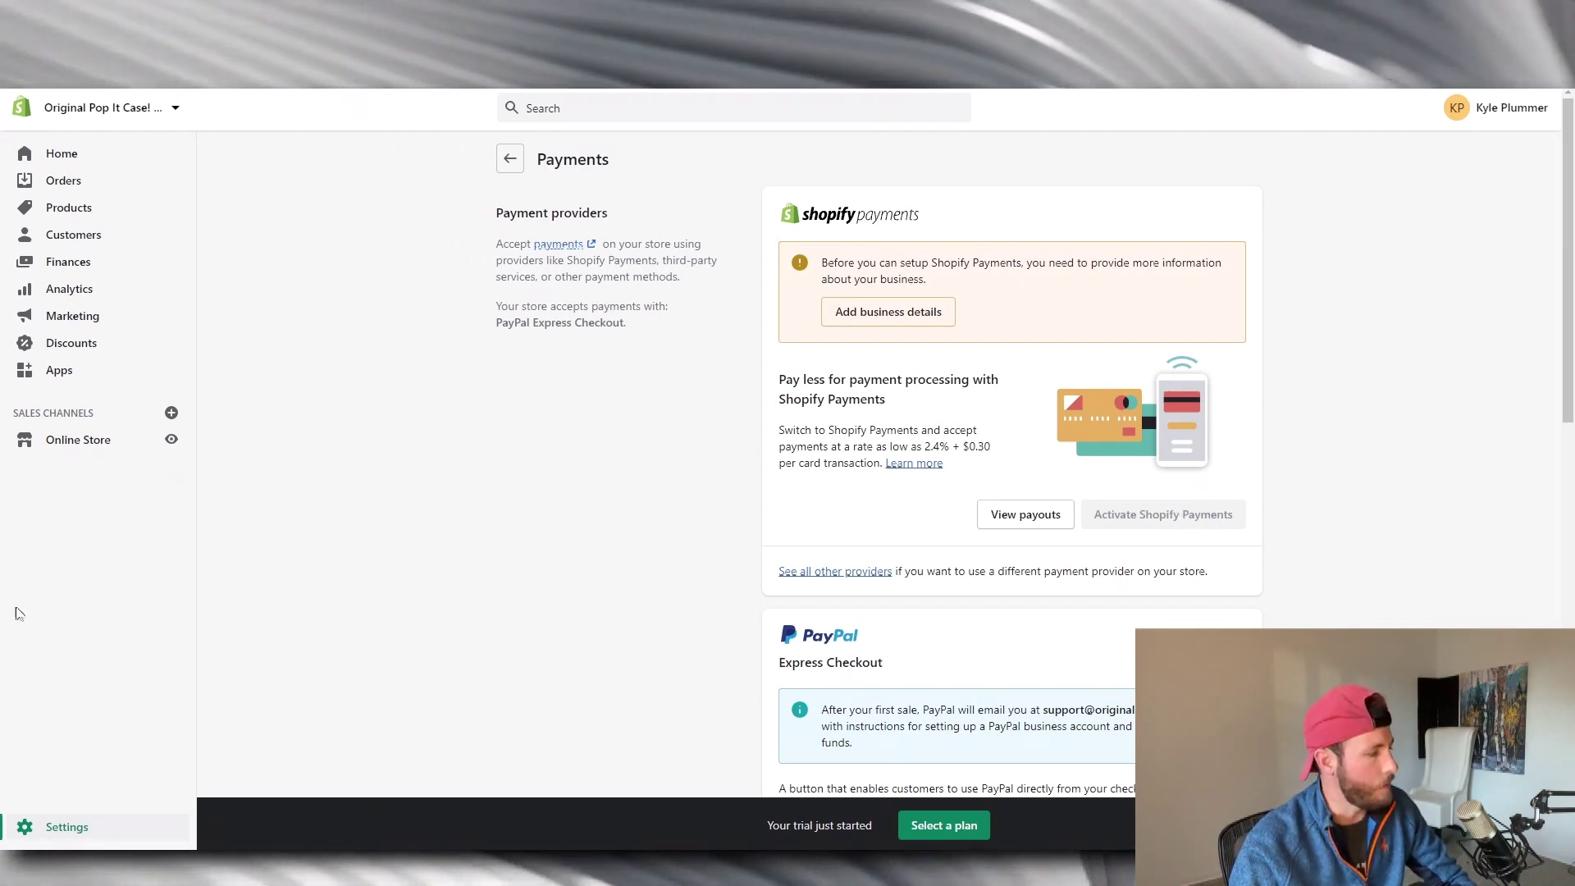
{"action": "left_click", "coordinate": [64, 828]}
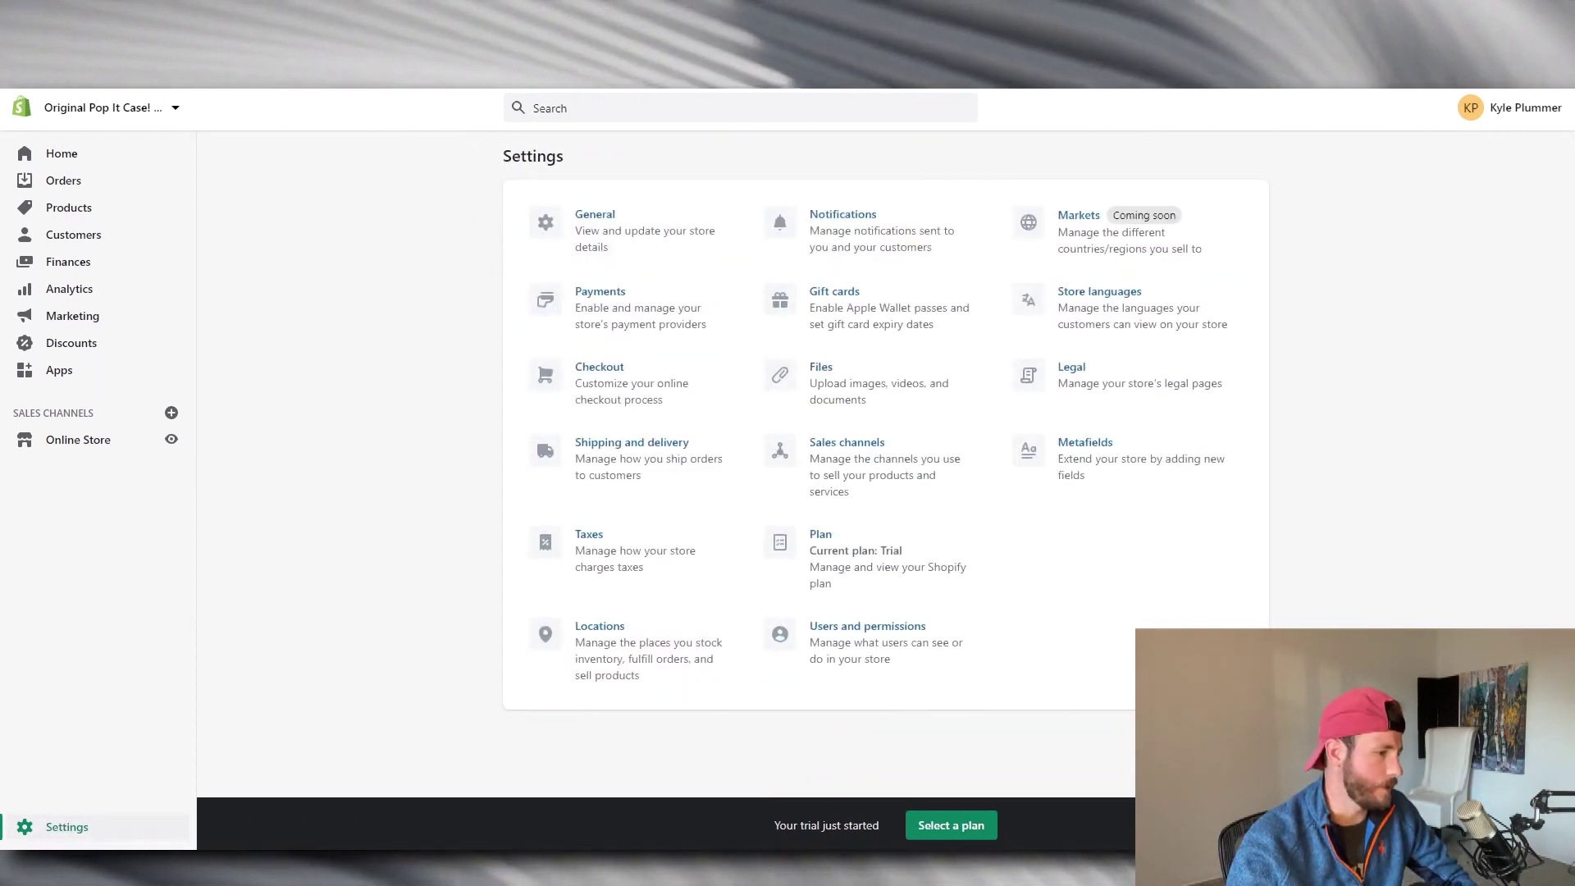
In Legal, generate refund, privacy and terms of service policies from Shopify's templates.
{"action": "left_click", "coordinate": [1158, 378]}
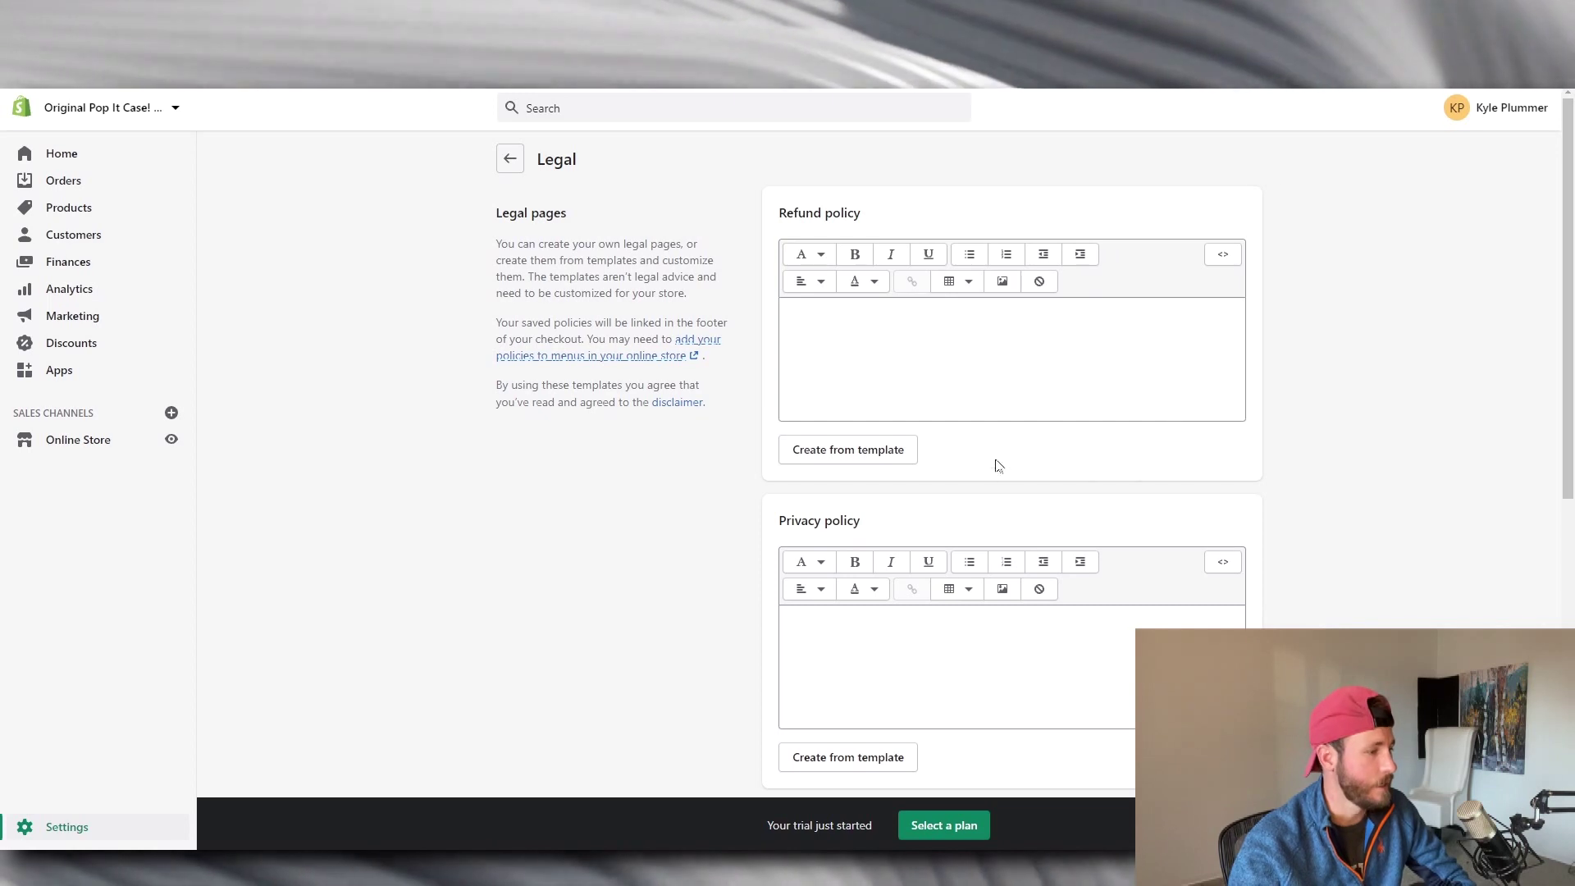
{"action": "left_click", "coordinate": [858, 453]}
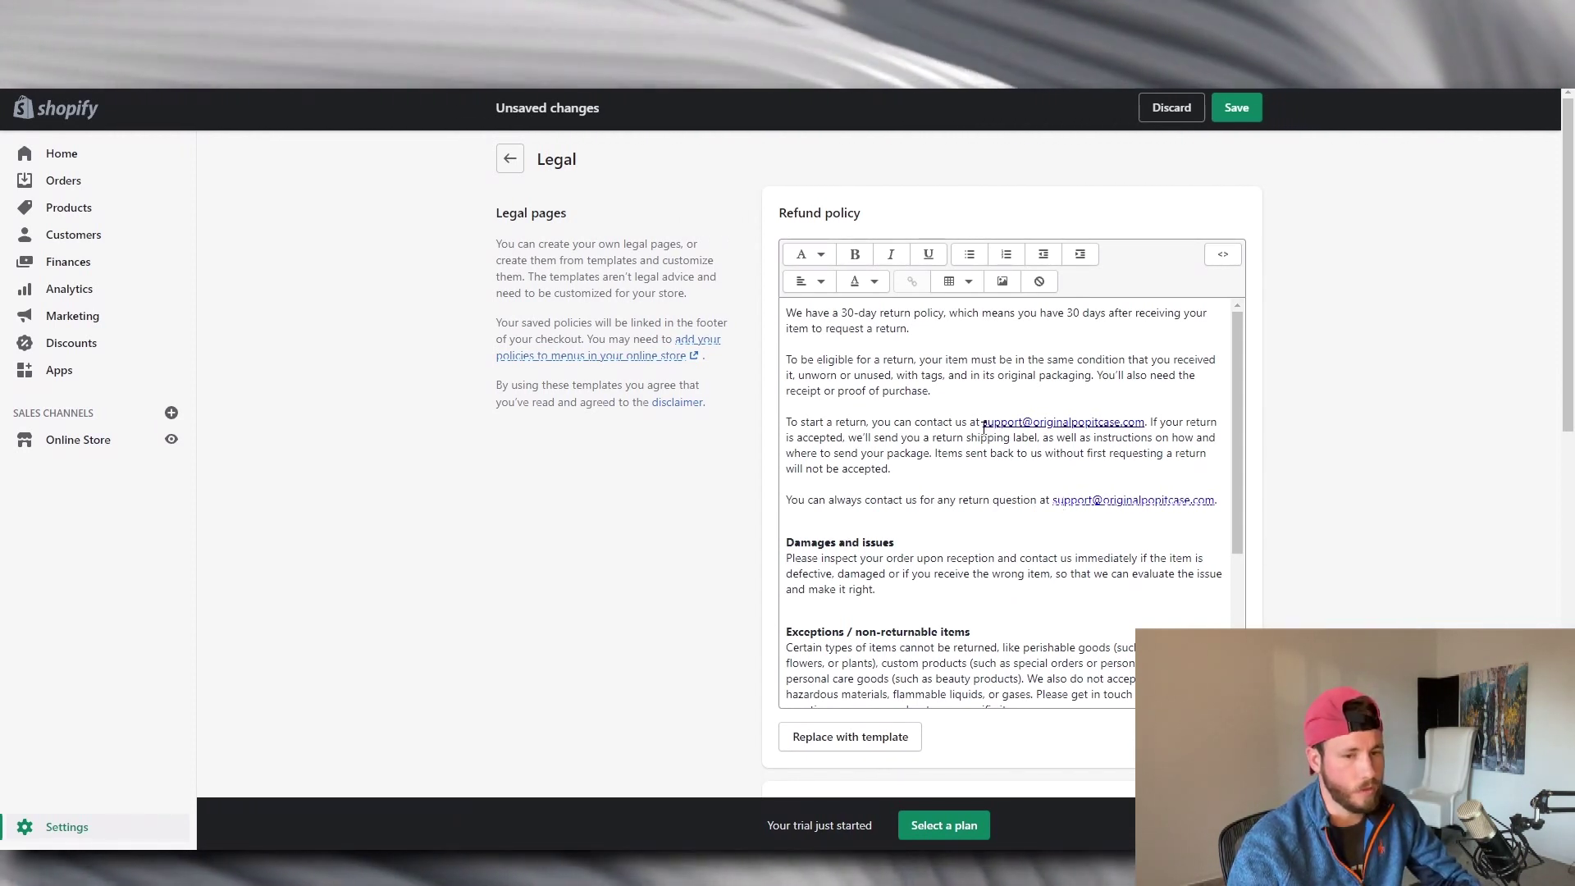
{"action": "left_click_drag", "start_coordinate": [1234, 337], "coordinate": [1233, 424]}
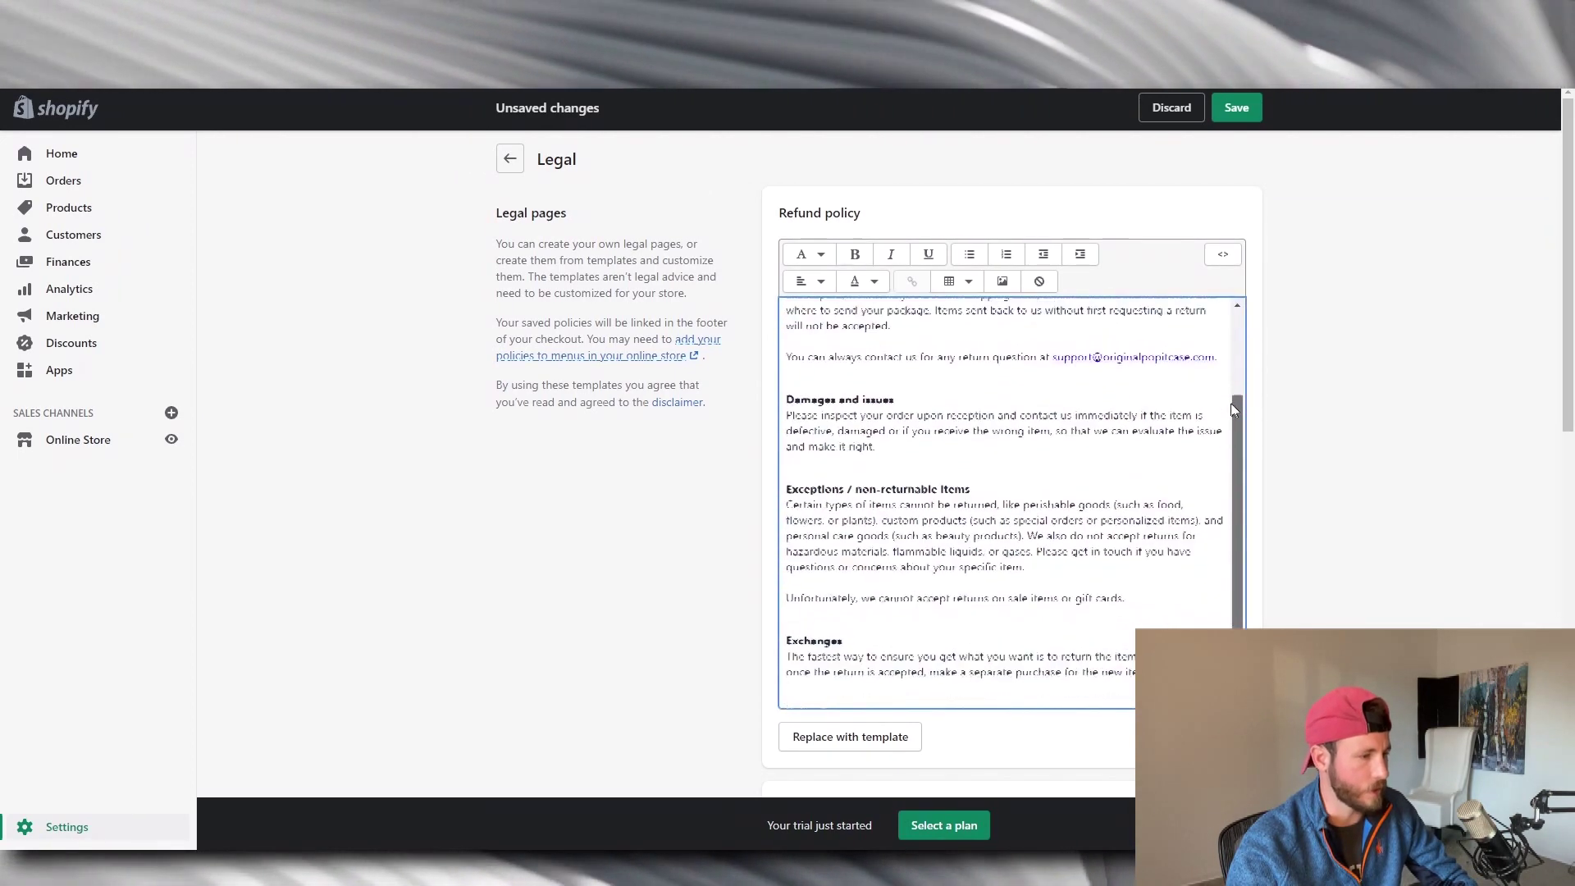
{"action": "scroll", "coordinate": [1067, 417], "scroll_direction": "up", "scroll_amount": 3}
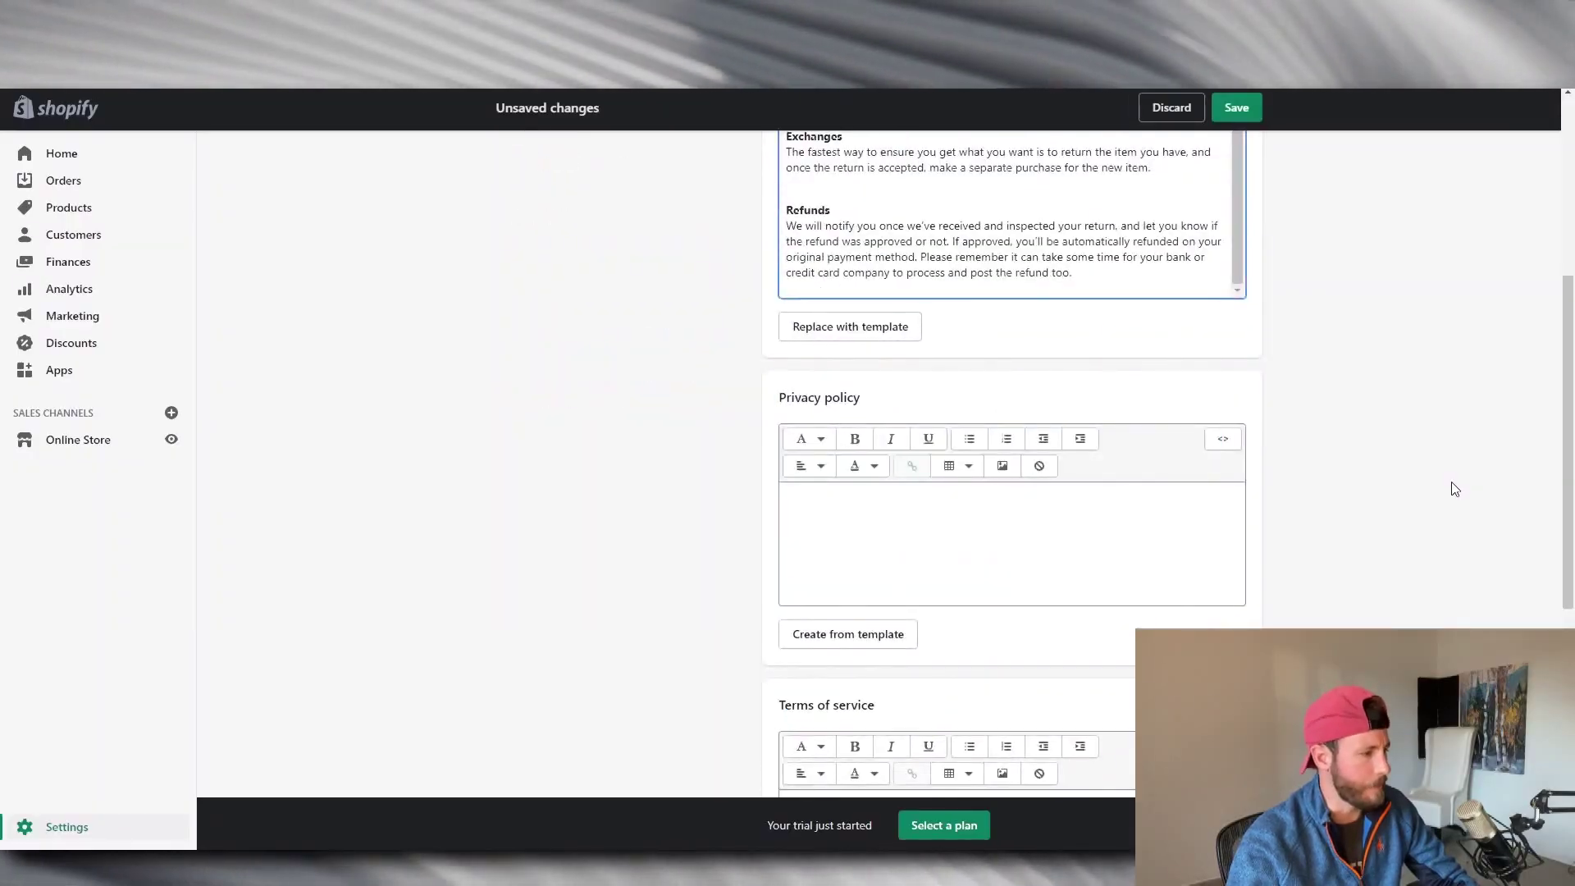
{"action": "scroll", "coordinate": [1454, 489], "scroll_direction": "down", "scroll_amount": 4}
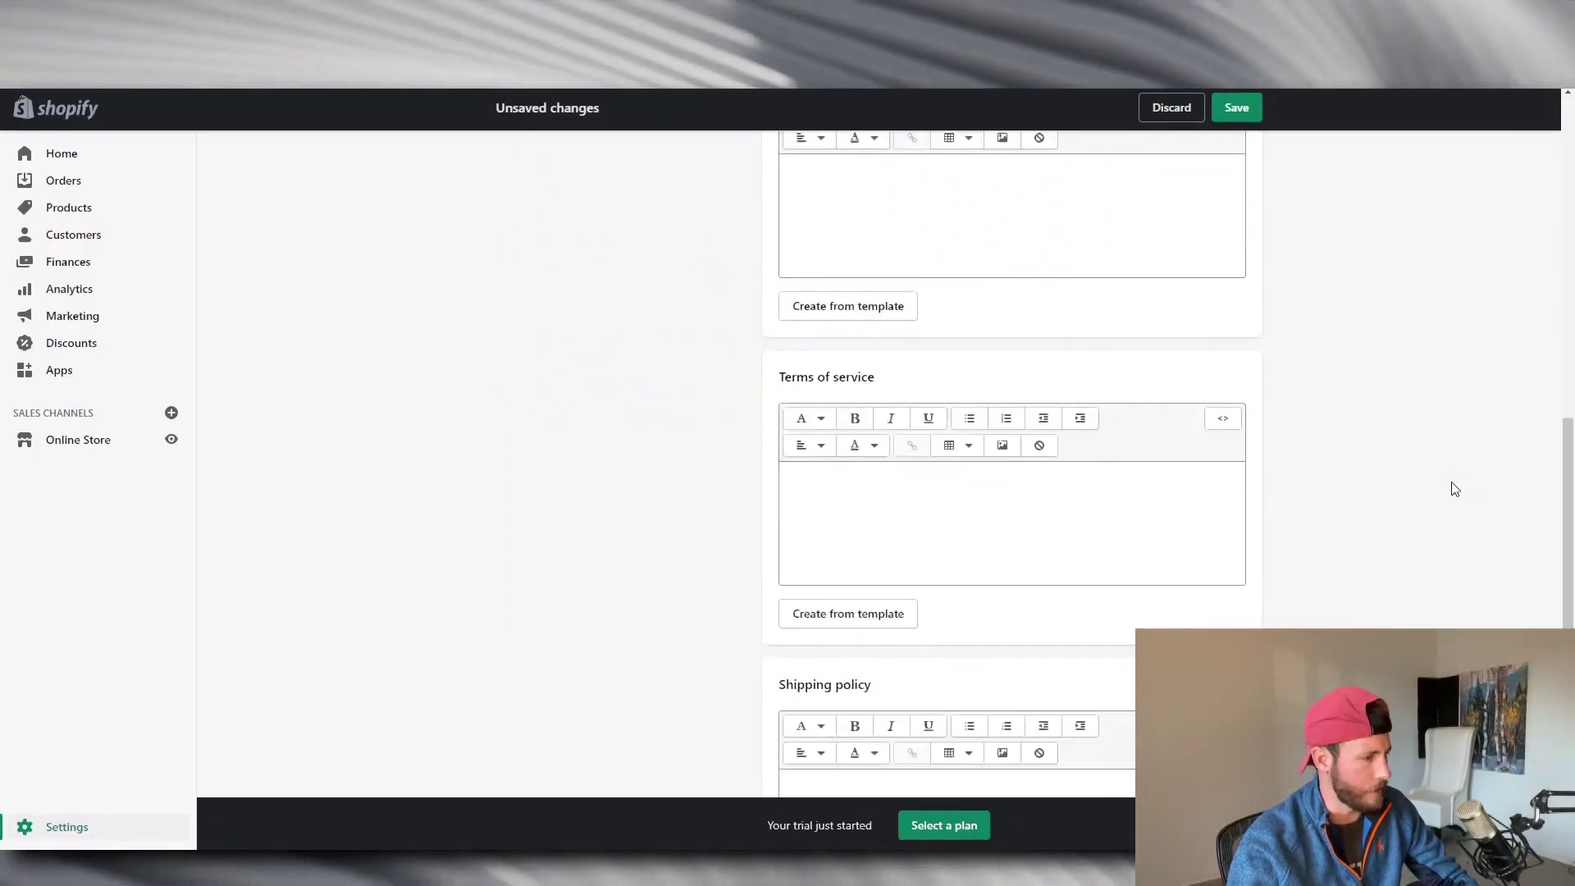
{"action": "scroll", "coordinate": [1454, 489], "scroll_direction": "up", "scroll_amount": 3}
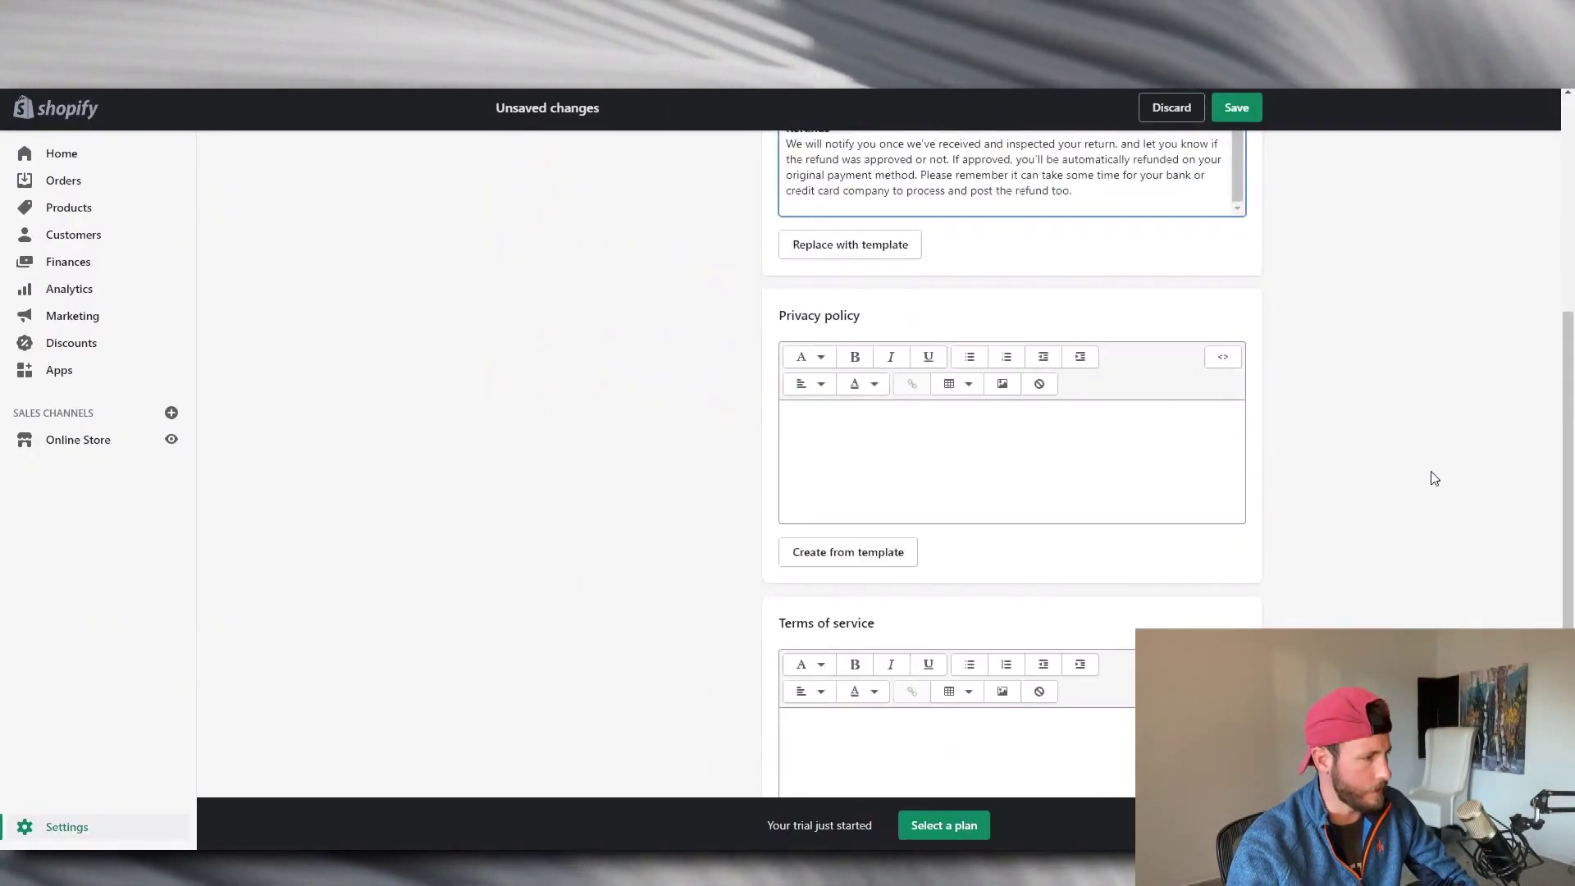
{"action": "left_click", "coordinate": [875, 553]}
{"action": "scroll", "coordinate": [1445, 445], "scroll_direction": "down", "scroll_amount": 7}
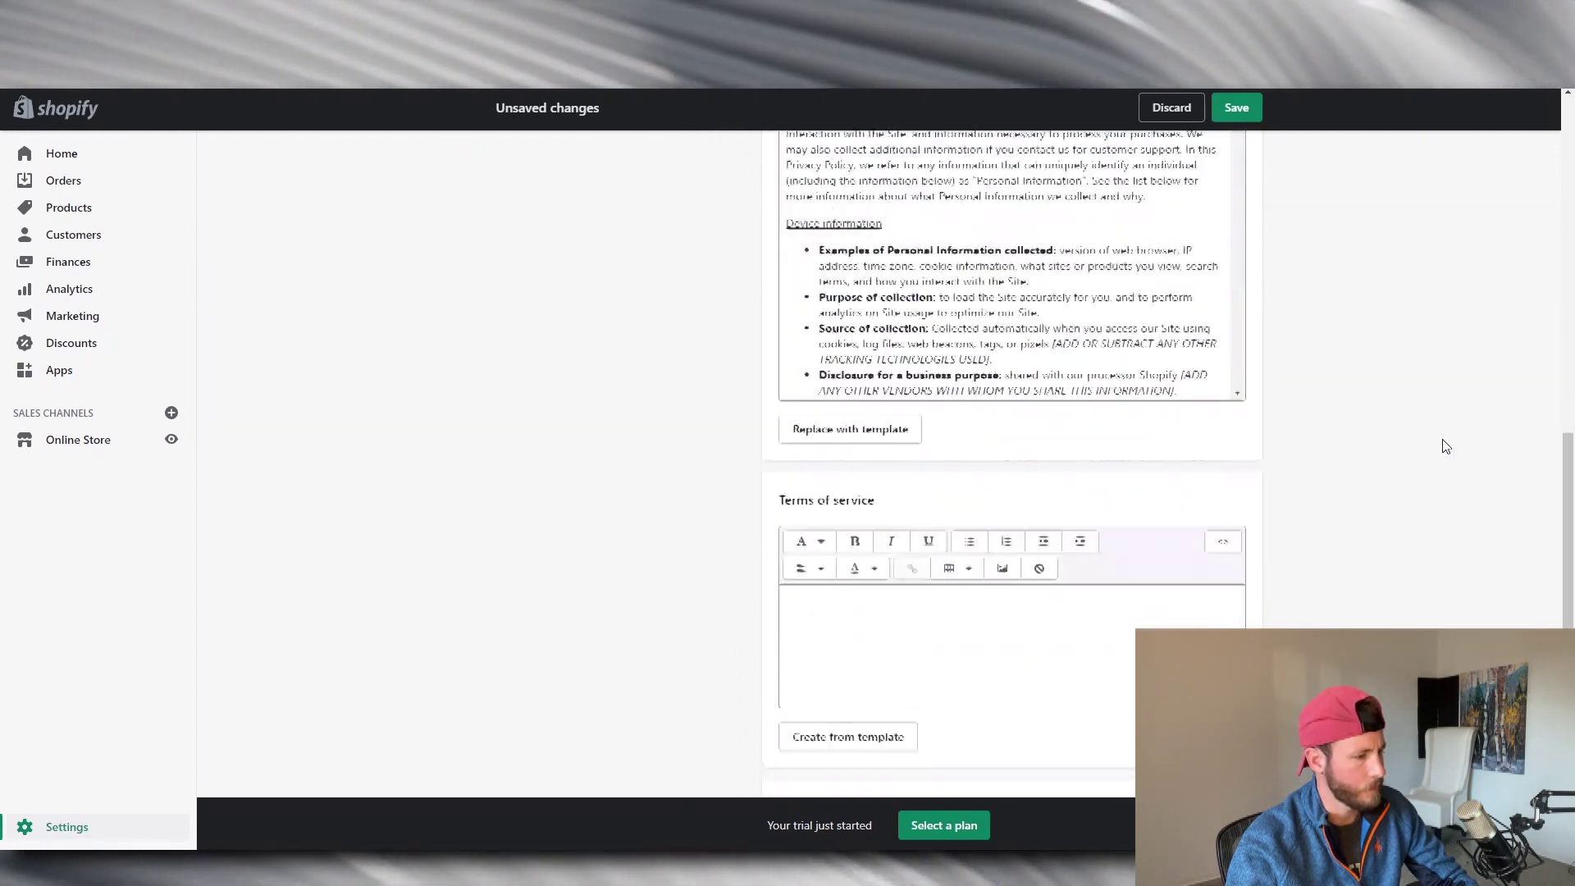
{"action": "left_click", "coordinate": [848, 572]}
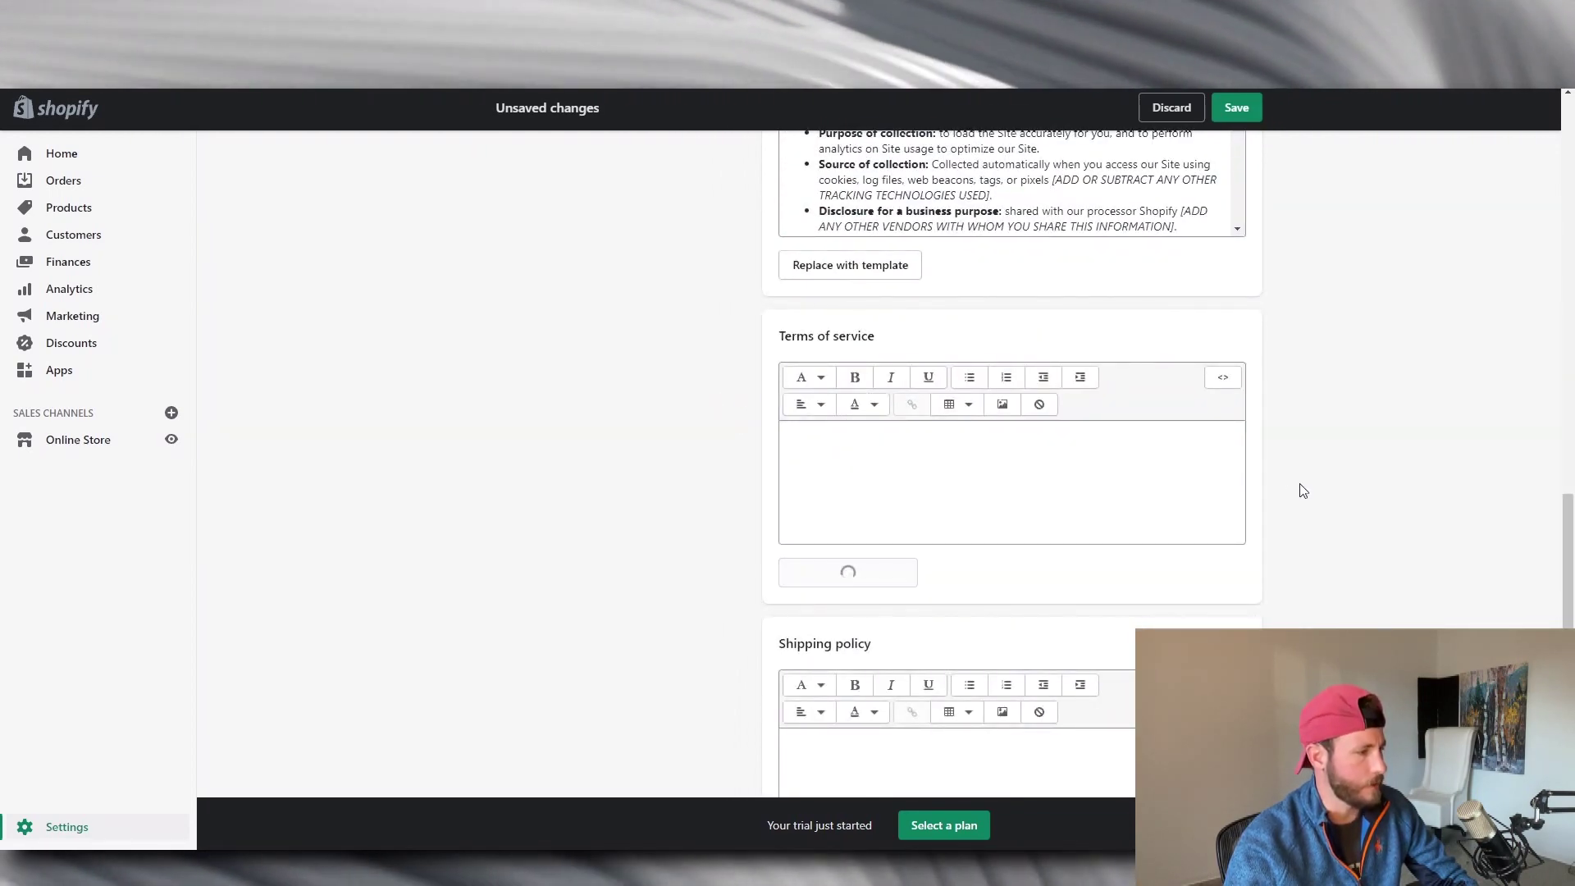
{"action": "scroll", "coordinate": [1442, 444], "scroll_direction": "down", "scroll_amount": 3}
{"action": "scroll", "coordinate": [1441, 444], "scroll_direction": "down", "scroll_amount": 2}
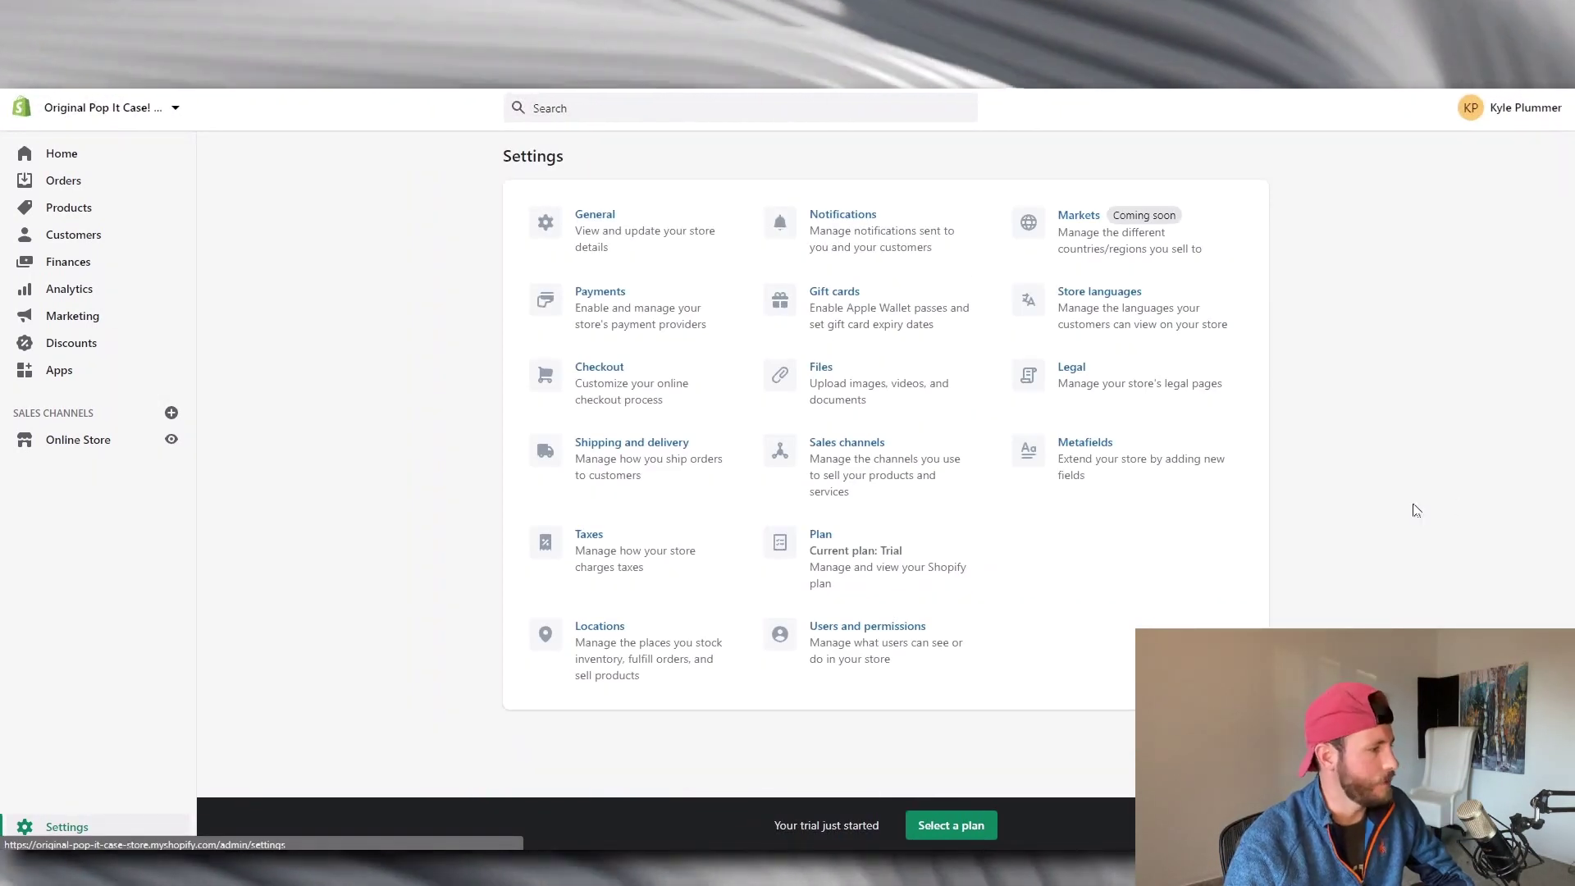
Open the Footer menu in the online store's Navigation.
{"action": "left_click", "coordinate": [75, 443]}
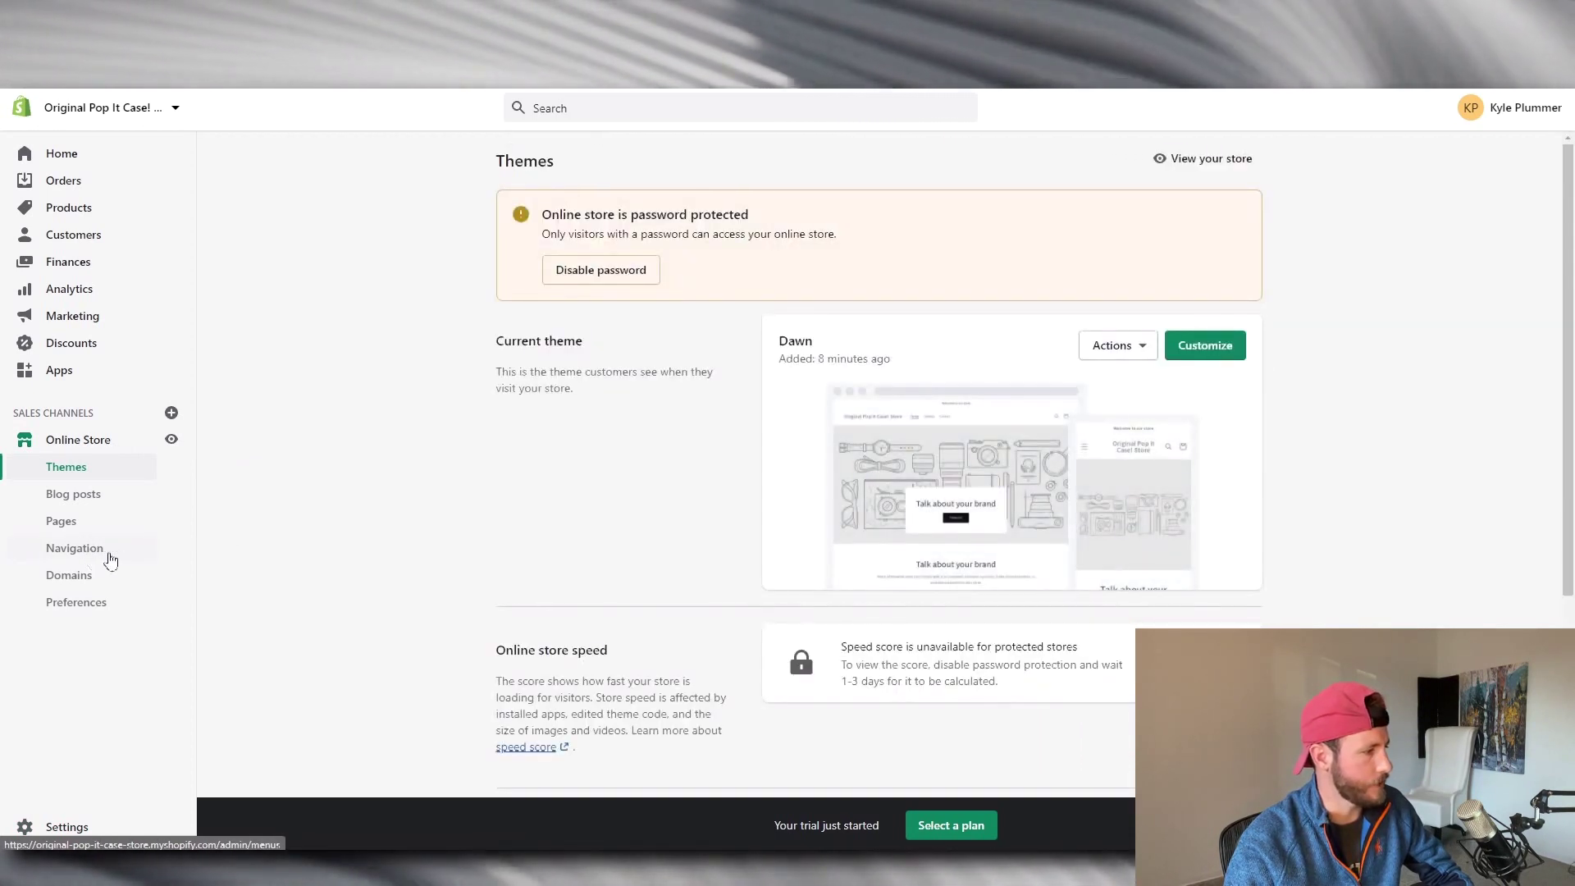
{"action": "left_click", "coordinate": [103, 557]}
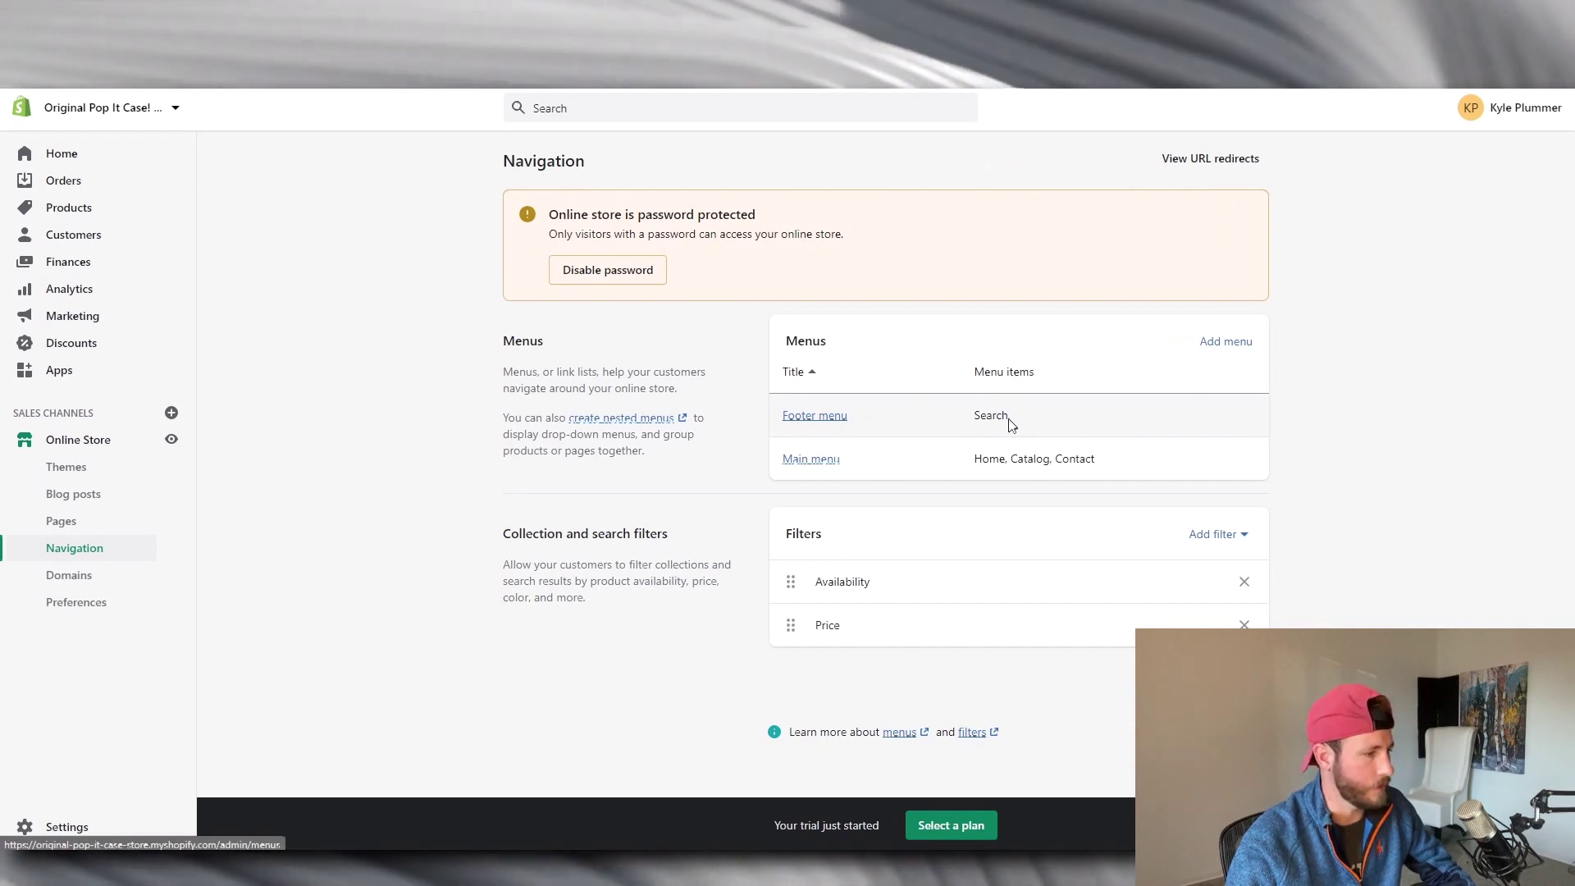
{"action": "left_click", "coordinate": [826, 423]}
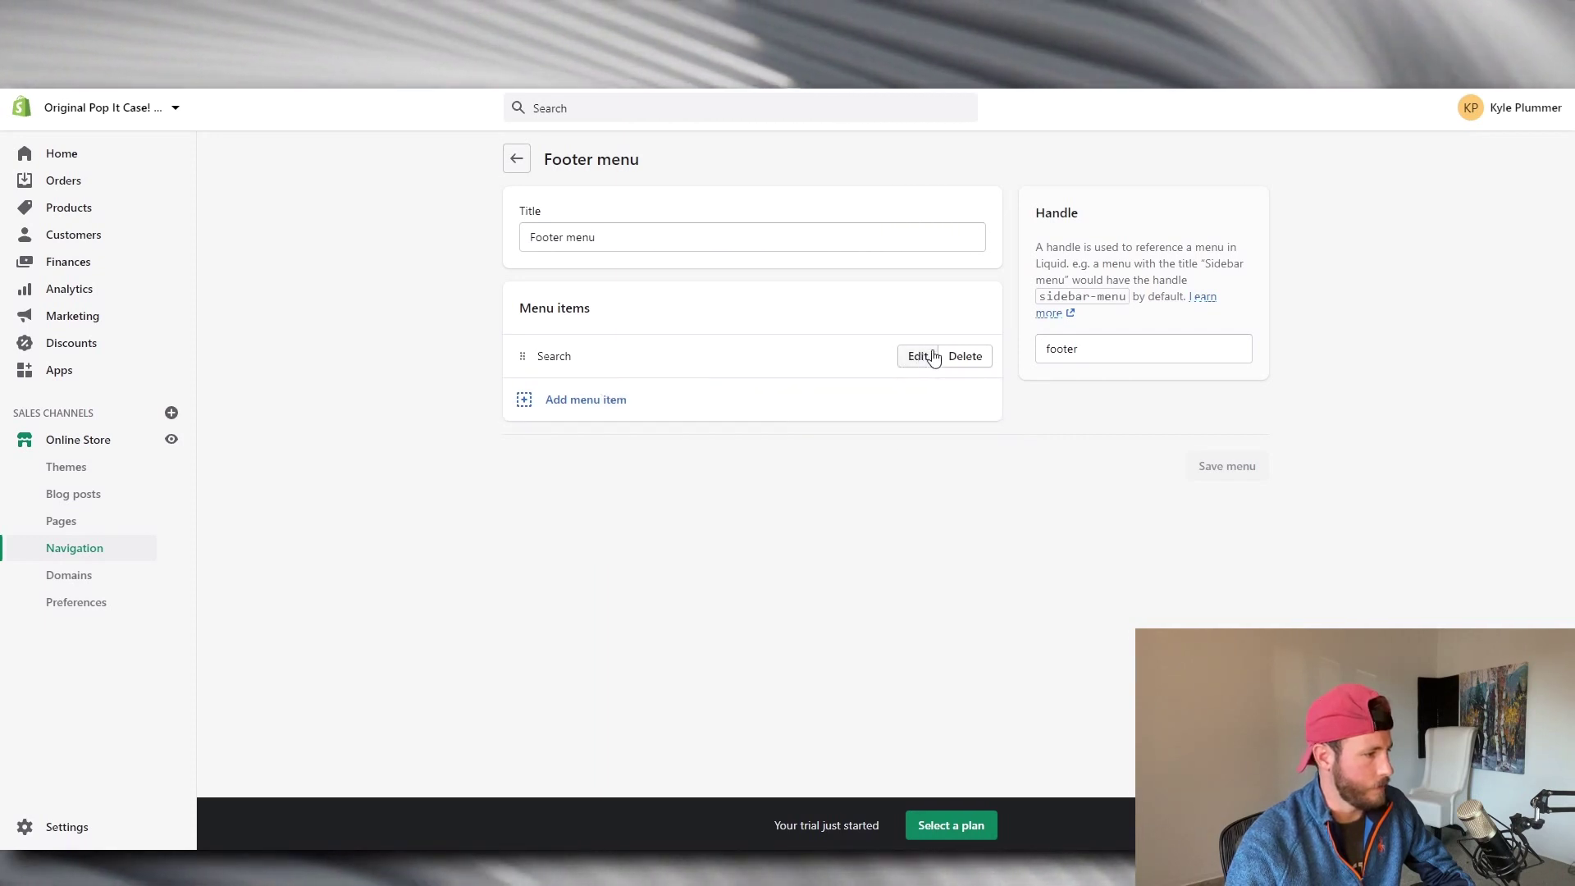
Add a 'Contact Us' footer item linked to the Contact page.
{"action": "left_click", "coordinate": [820, 399]}
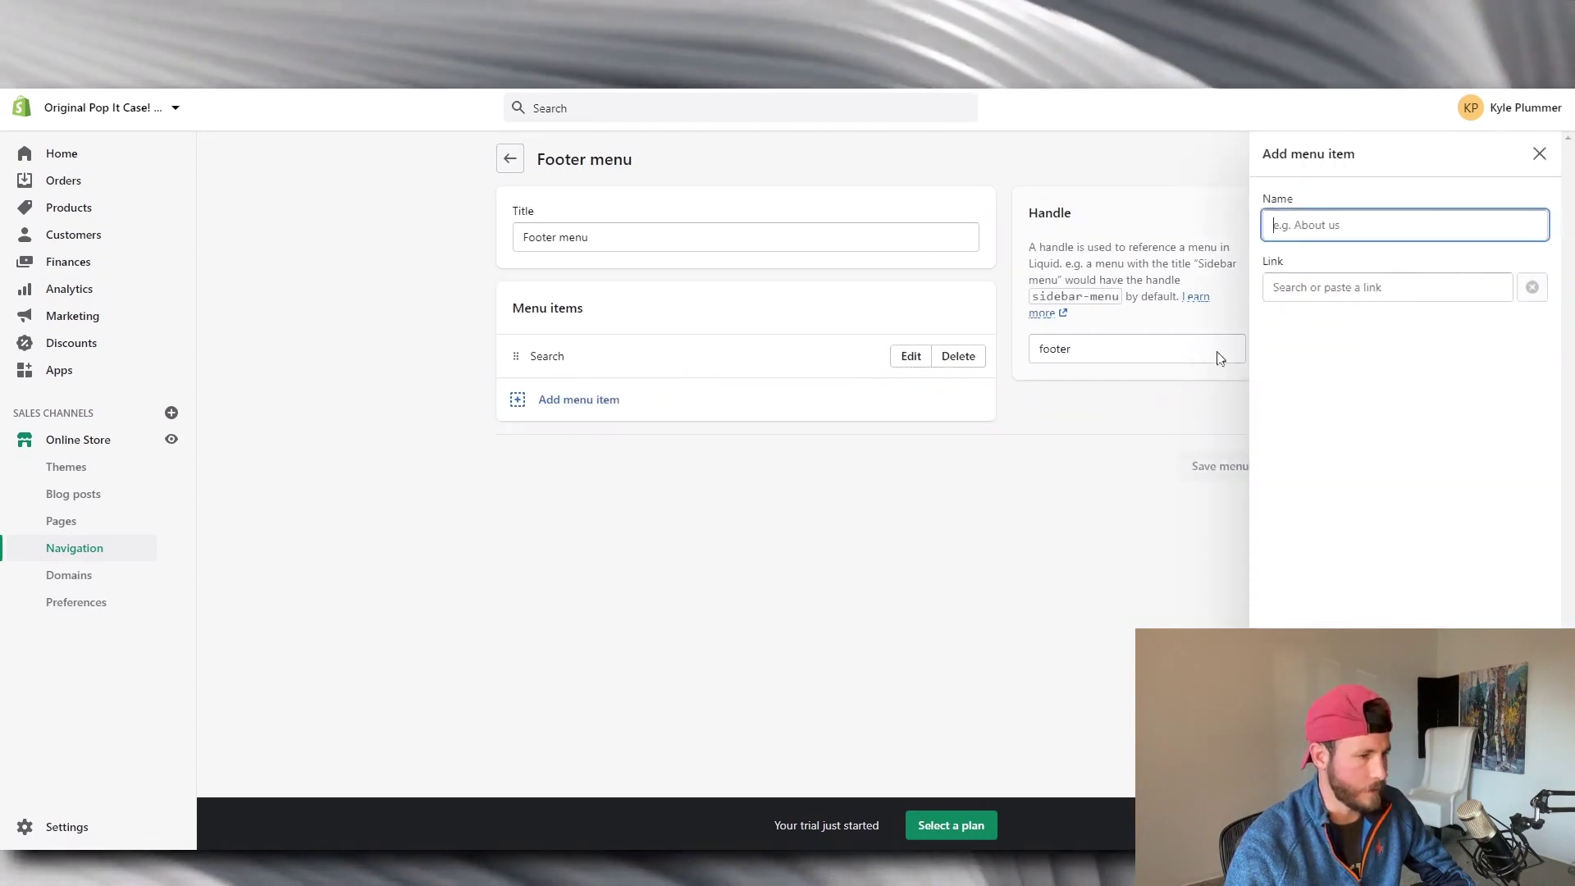
{"action": "type", "text": "Contact Us"}
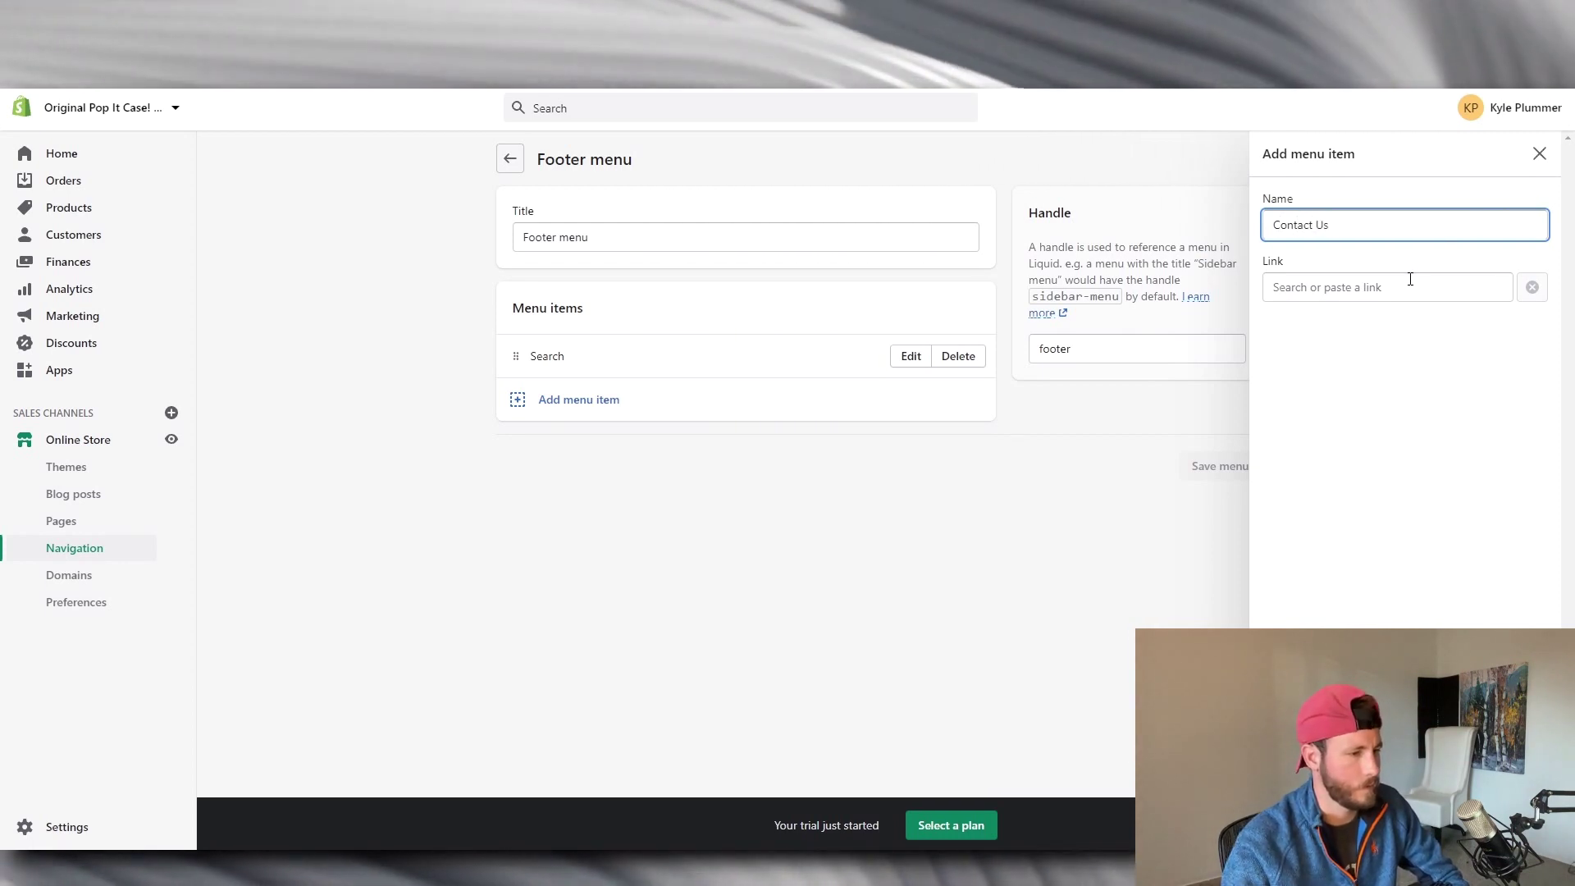
{"action": "left_click", "coordinate": [1399, 287]}
{"action": "scroll", "coordinate": [1395, 425], "scroll_direction": "down", "scroll_amount": 1}
{"action": "scroll", "coordinate": [1395, 449], "scroll_direction": "up", "scroll_amount": 1}
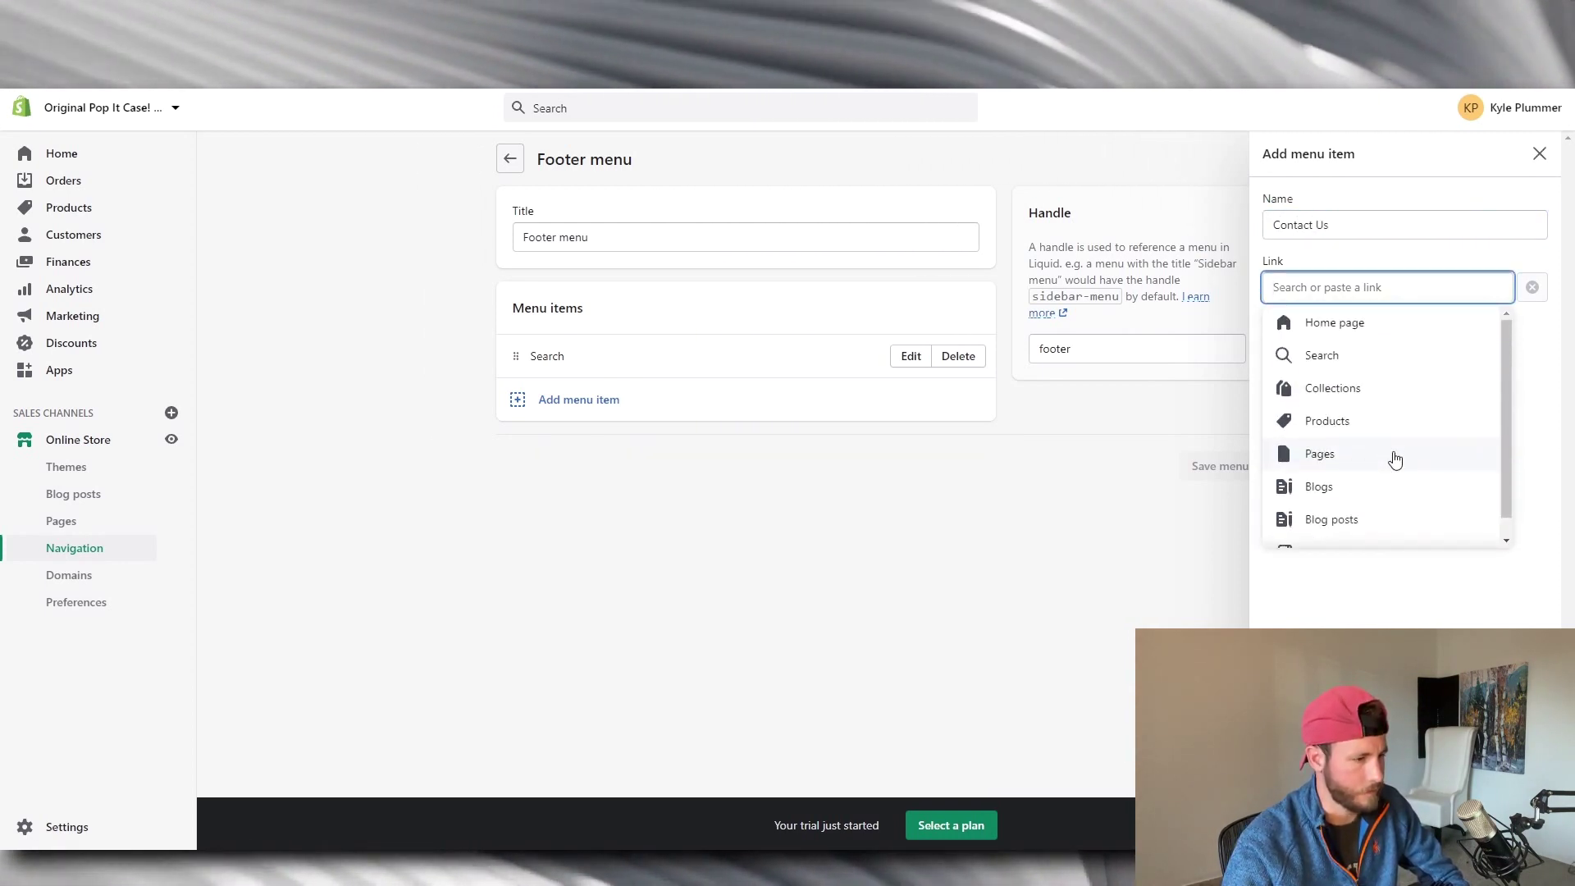
{"action": "scroll", "coordinate": [1391, 457], "scroll_direction": "down", "scroll_amount": 1}
{"action": "left_click", "coordinate": [1380, 529]}
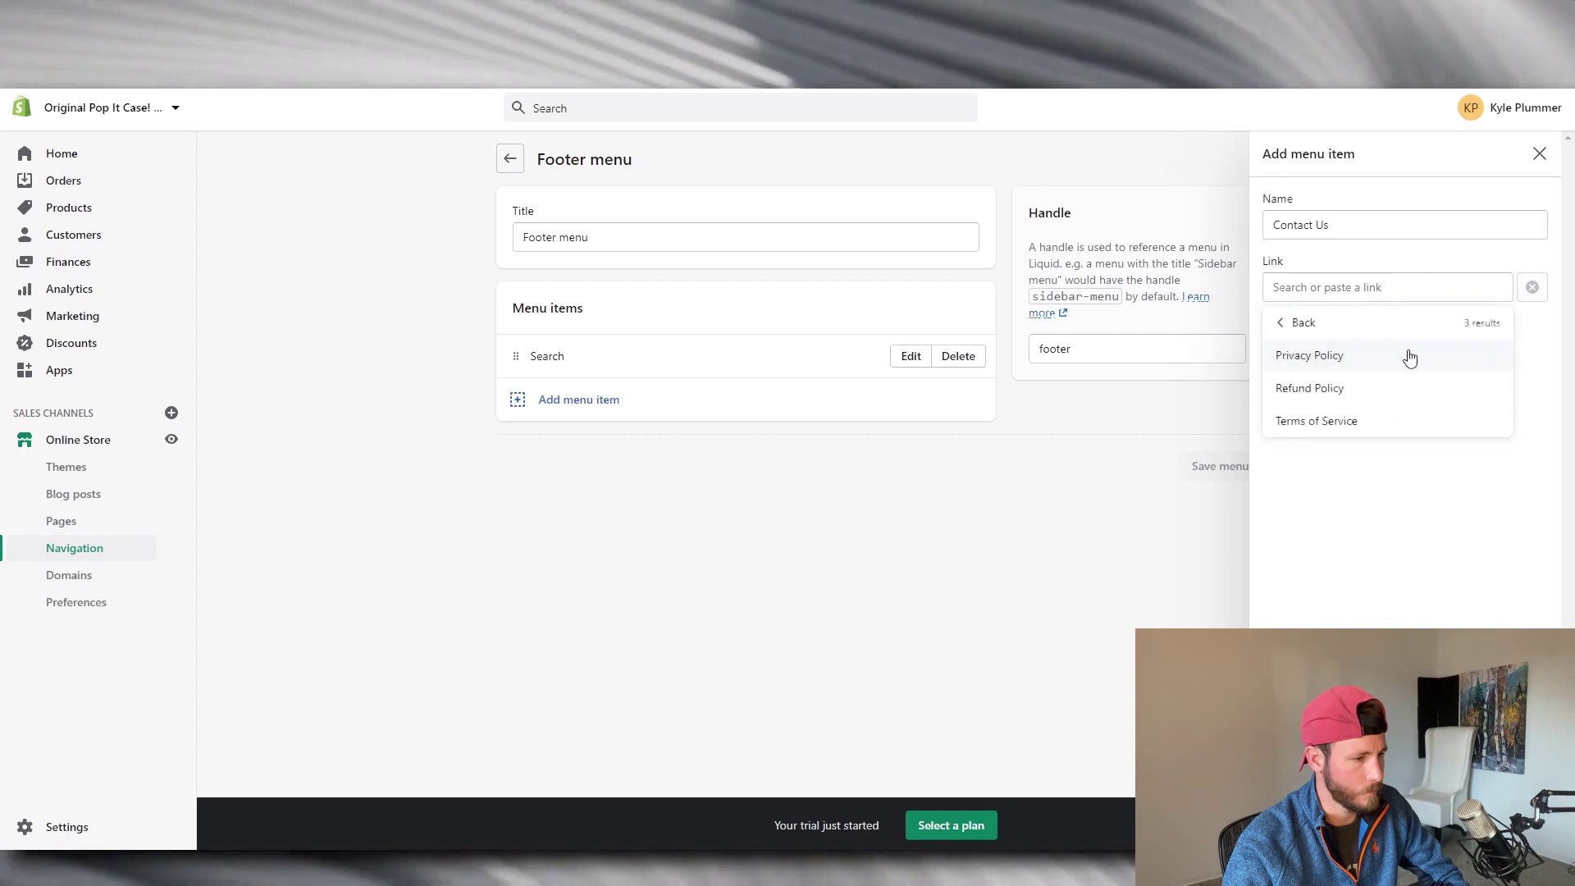
{"action": "left_click", "coordinate": [1287, 323]}
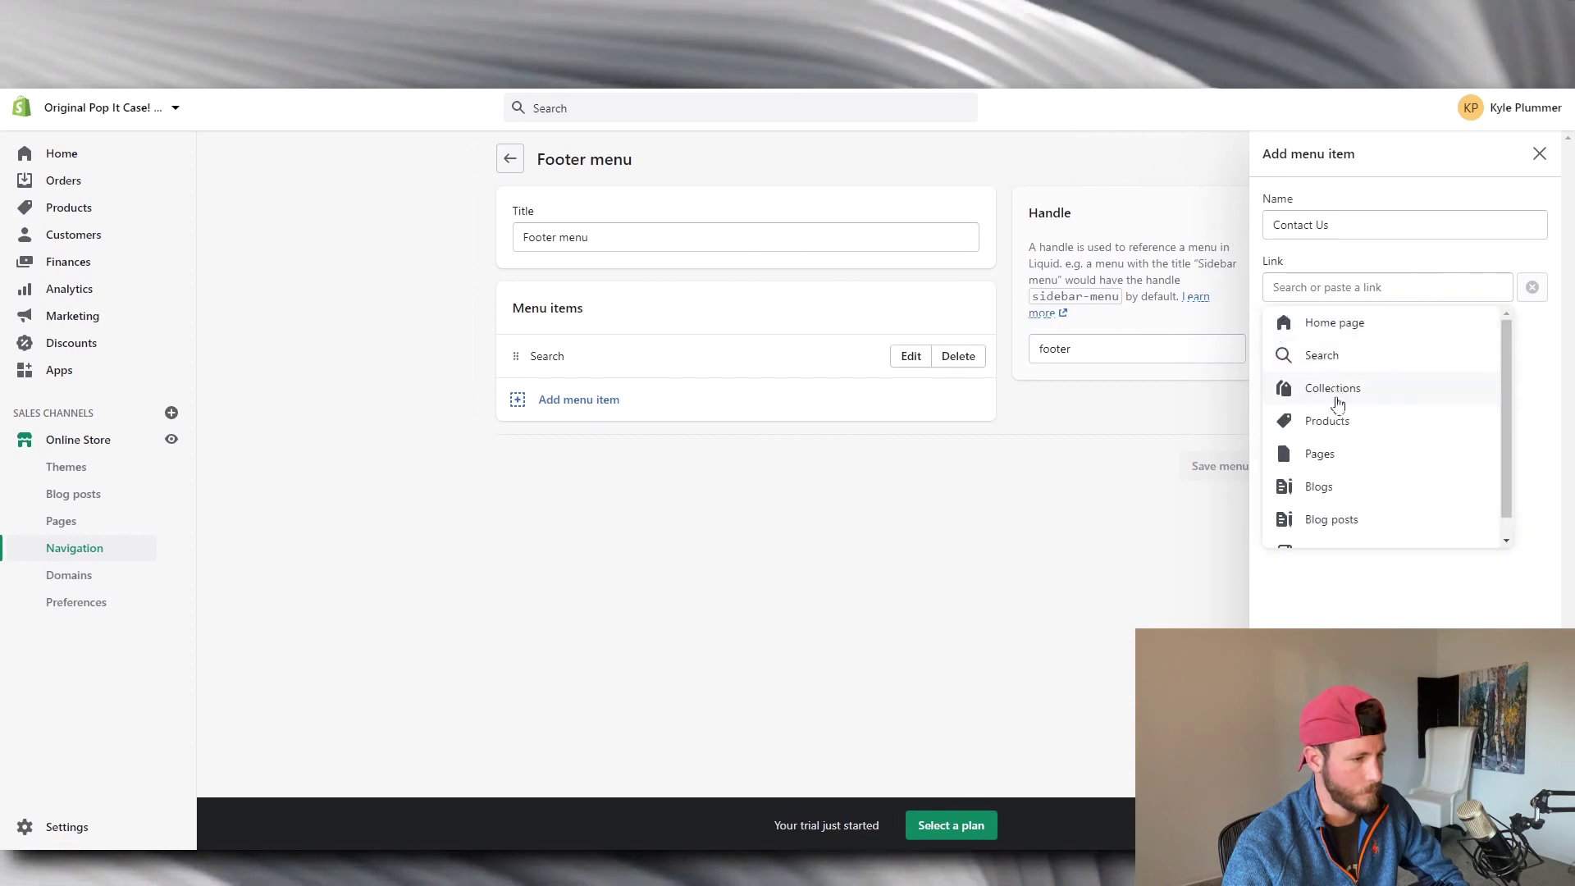
{"action": "left_click", "coordinate": [1336, 456]}
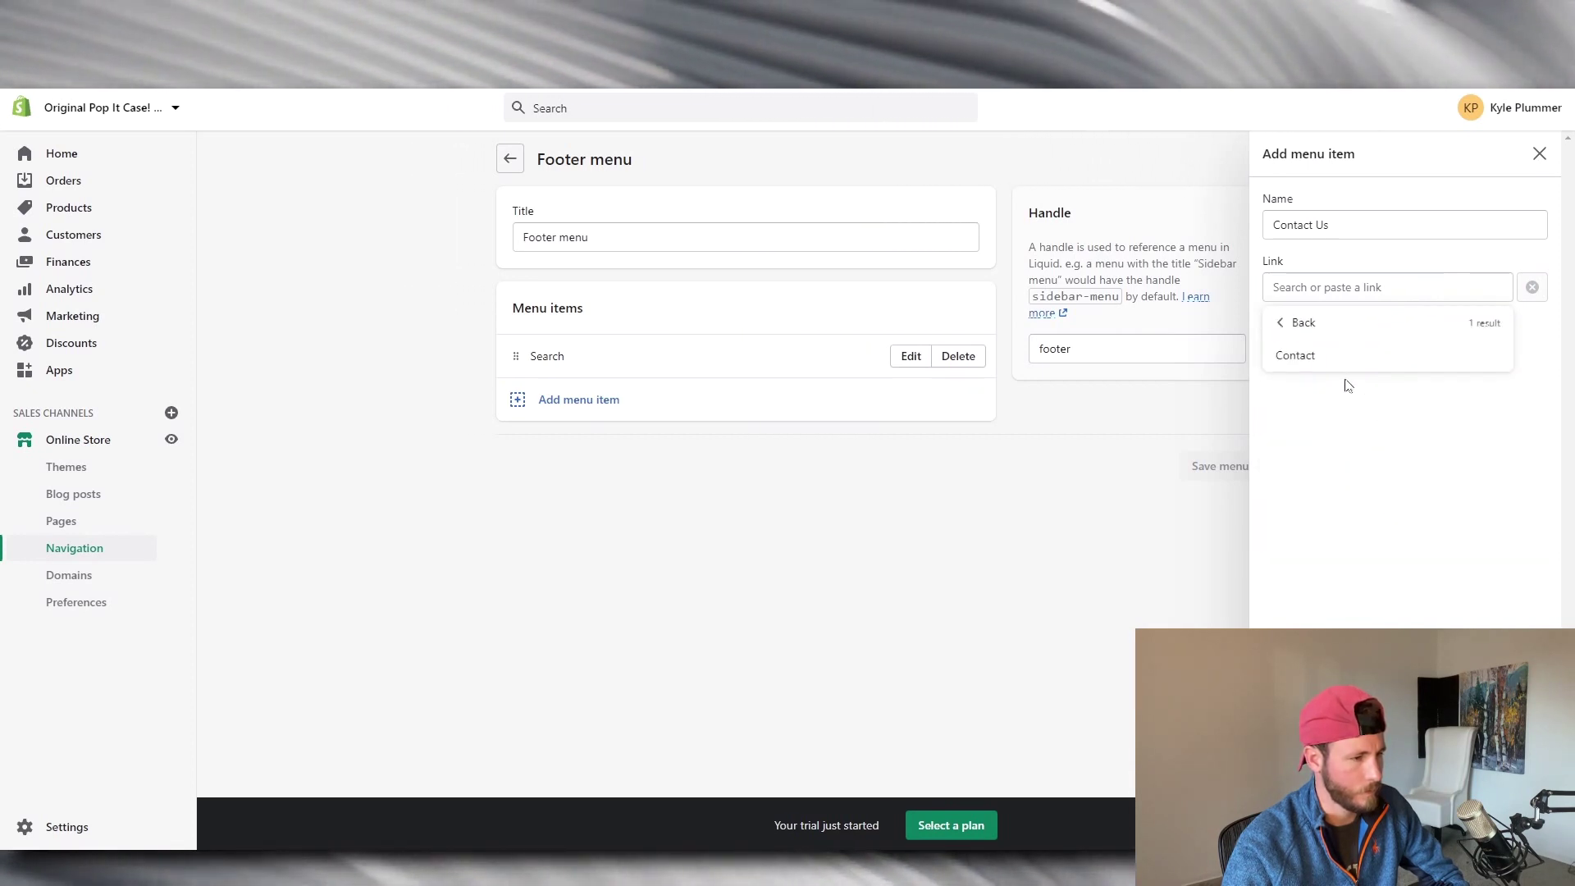
{"action": "left_click", "coordinate": [1353, 353]}
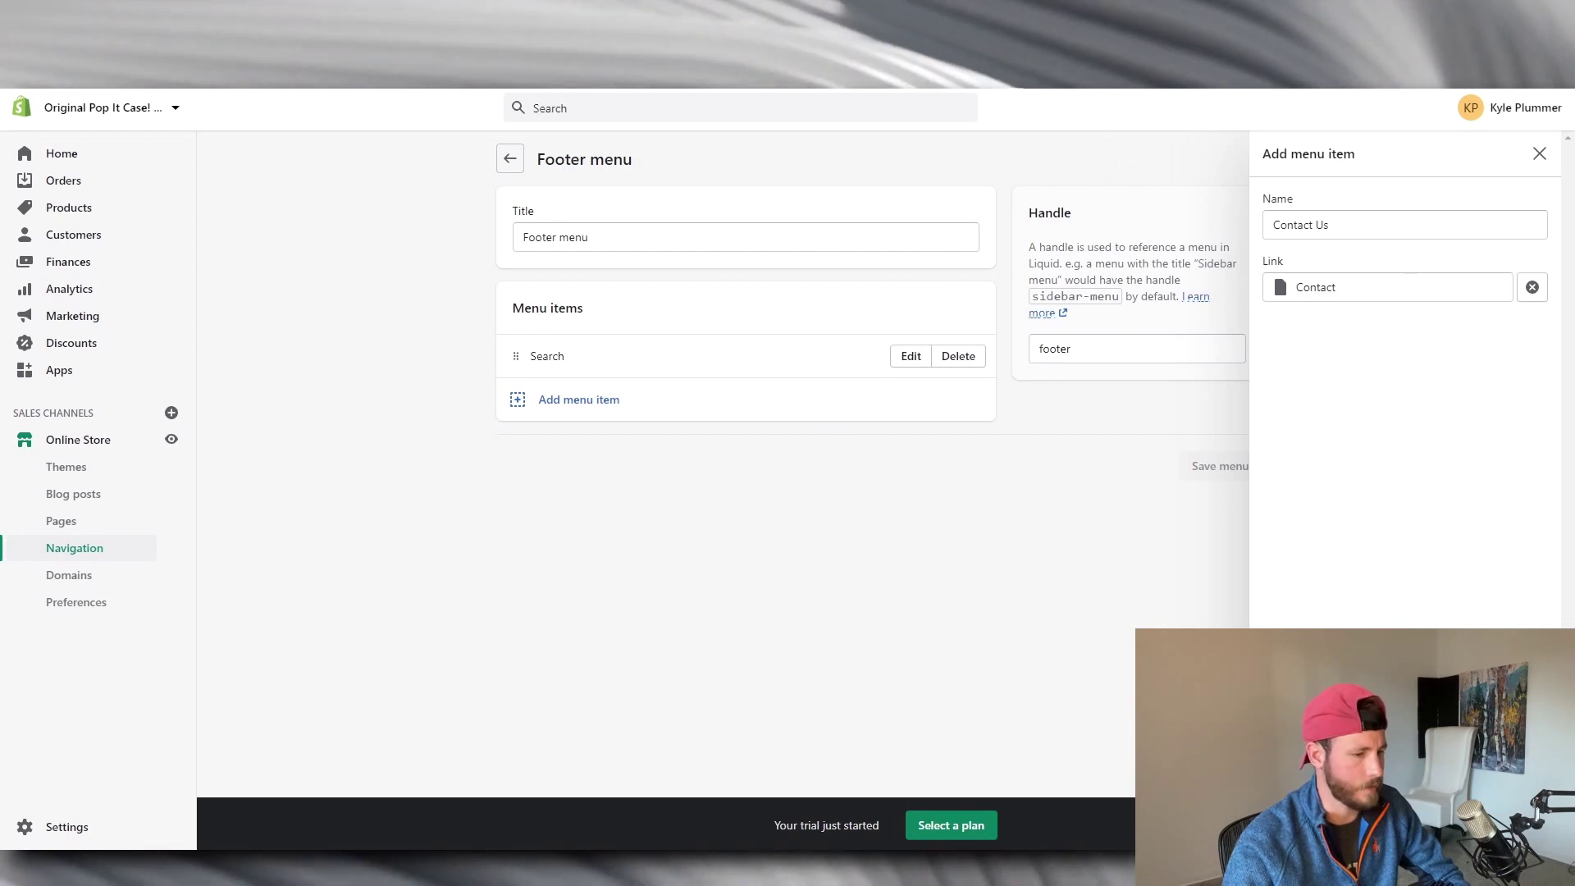
{"action": "left_click", "coordinate": [1525, 825]}
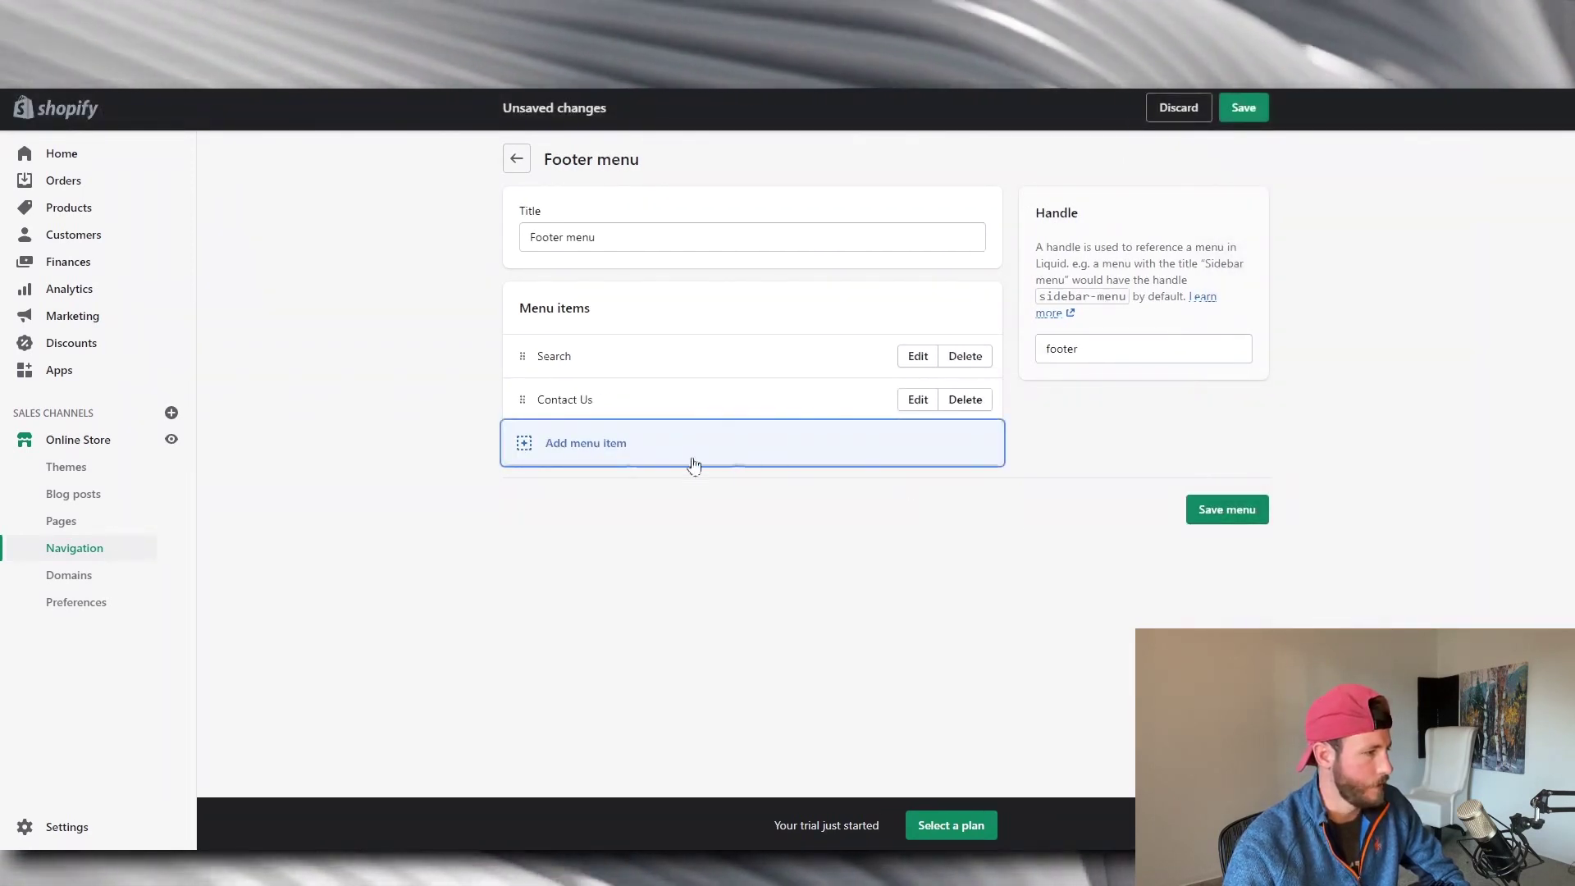
Add a 'Refund Policy' footer item linked to the refund policy.
{"action": "left_click", "coordinate": [524, 446]}
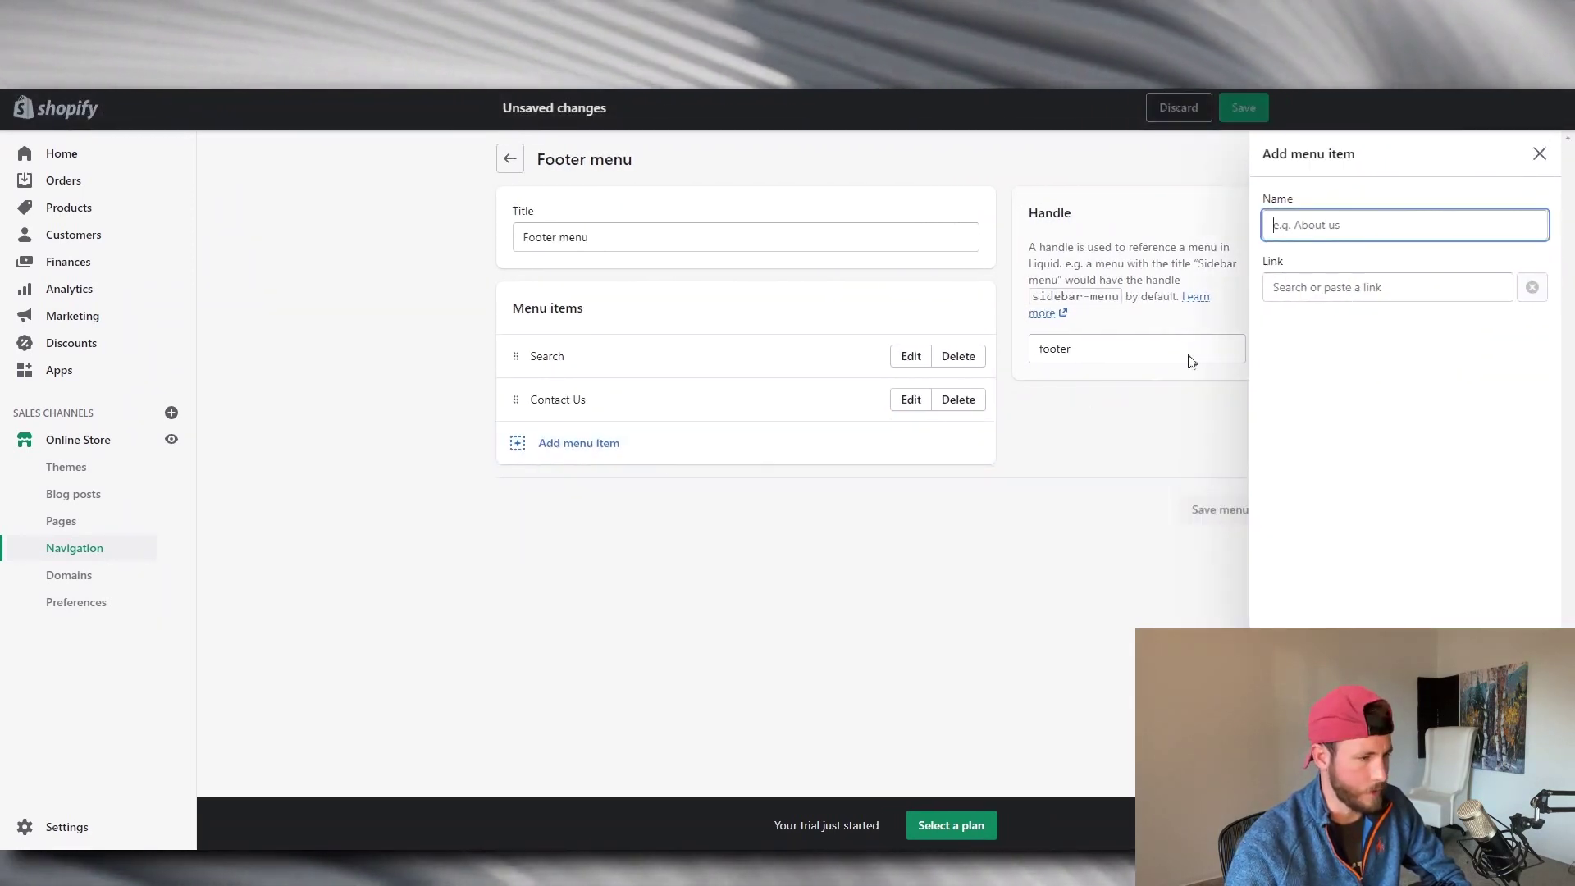
{"action": "type", "text": "R"}
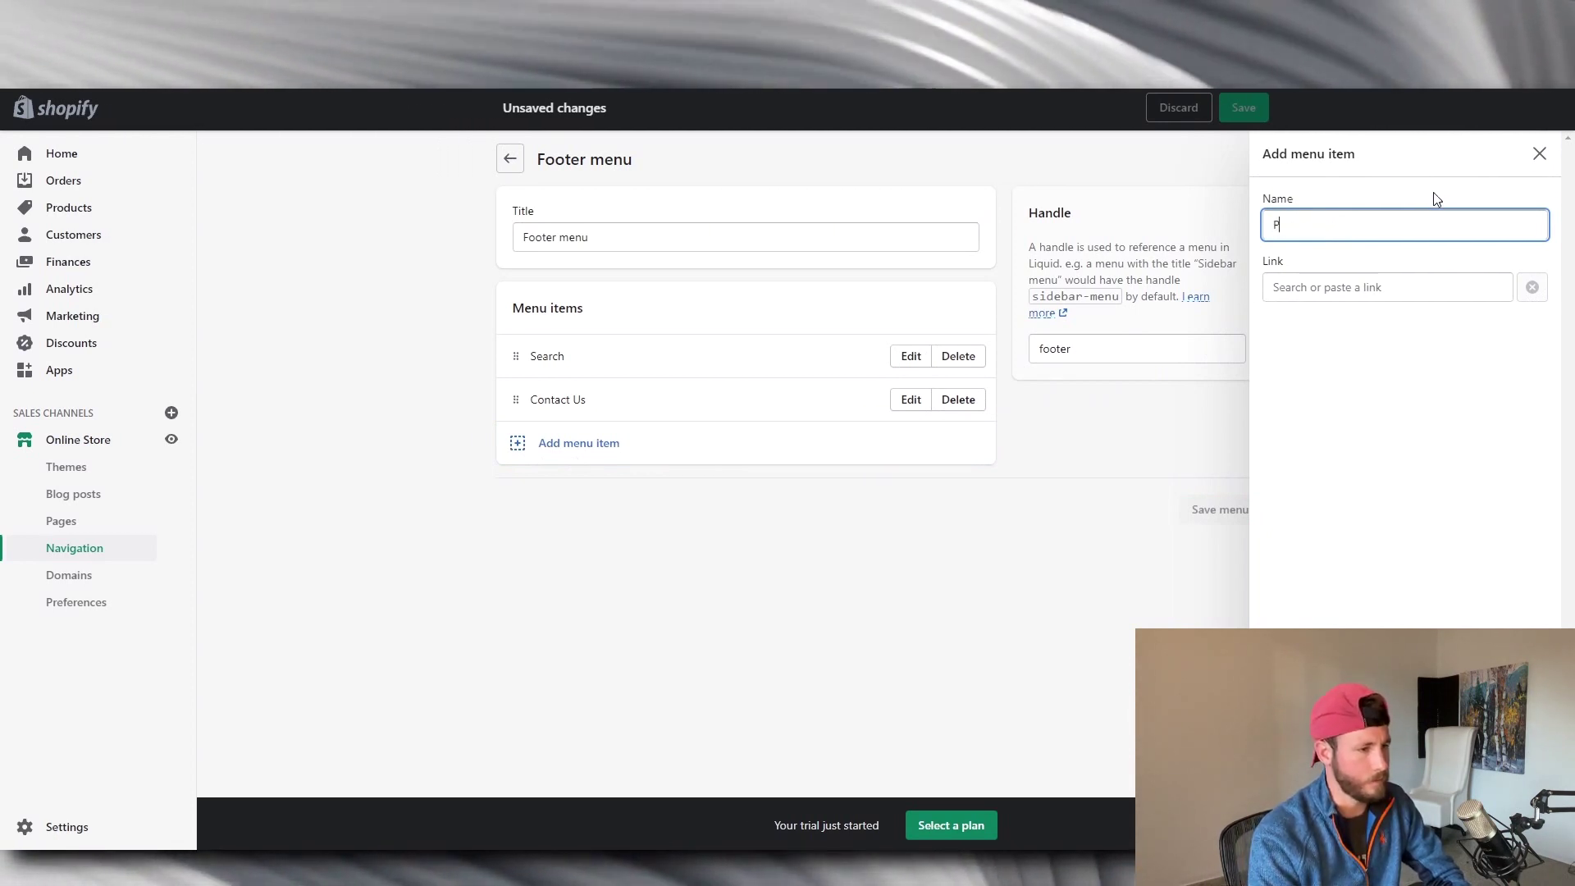
{"action": "type", "text": "efund Policy"}
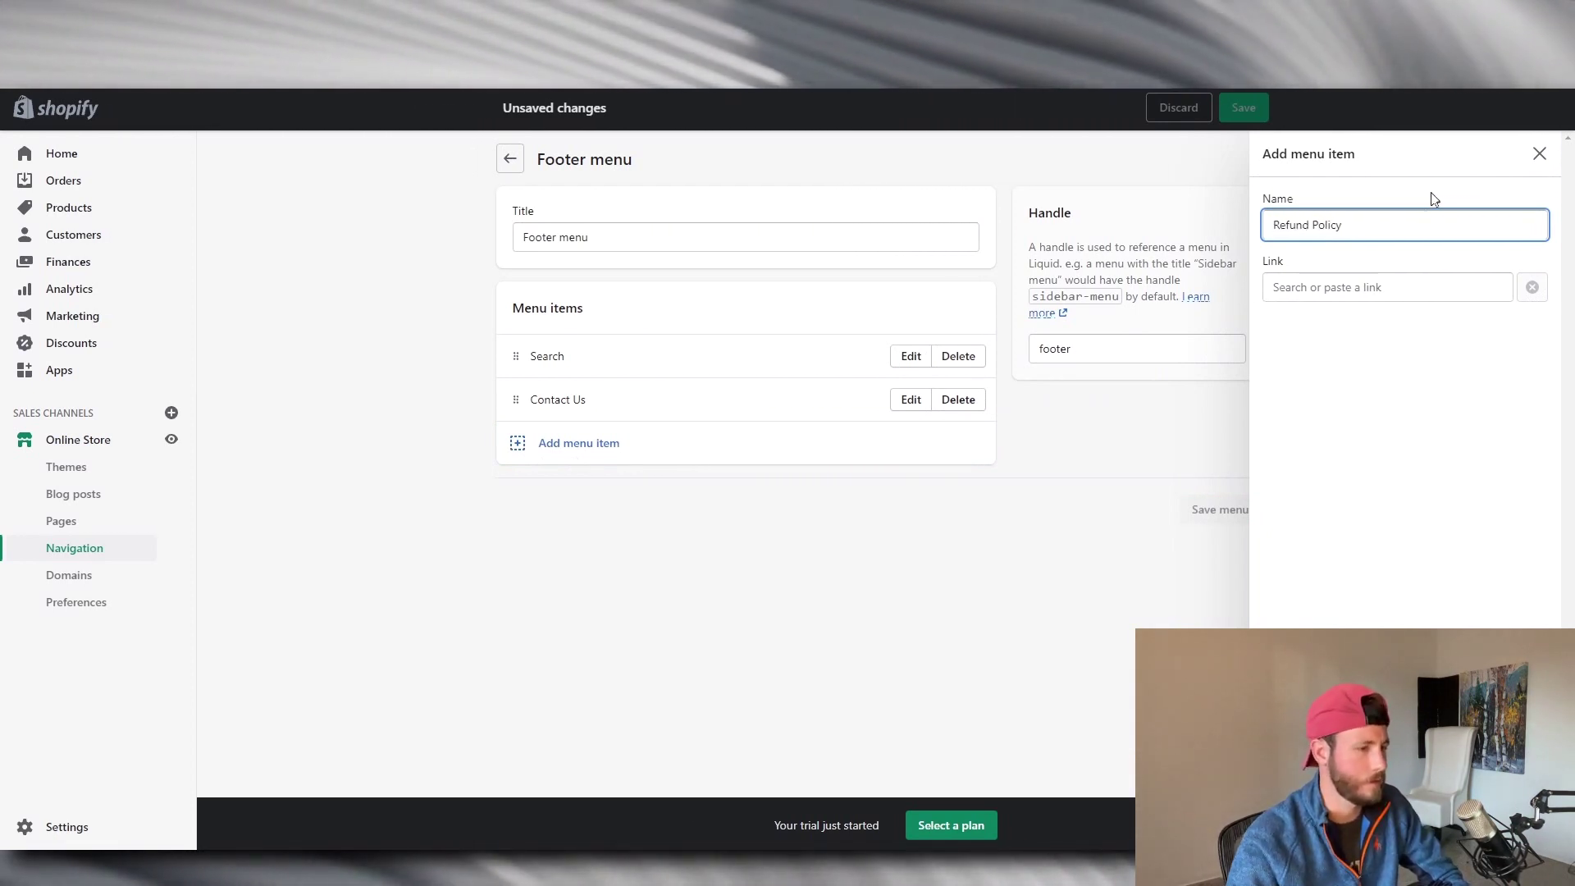
{"action": "left_click", "coordinate": [1388, 300]}
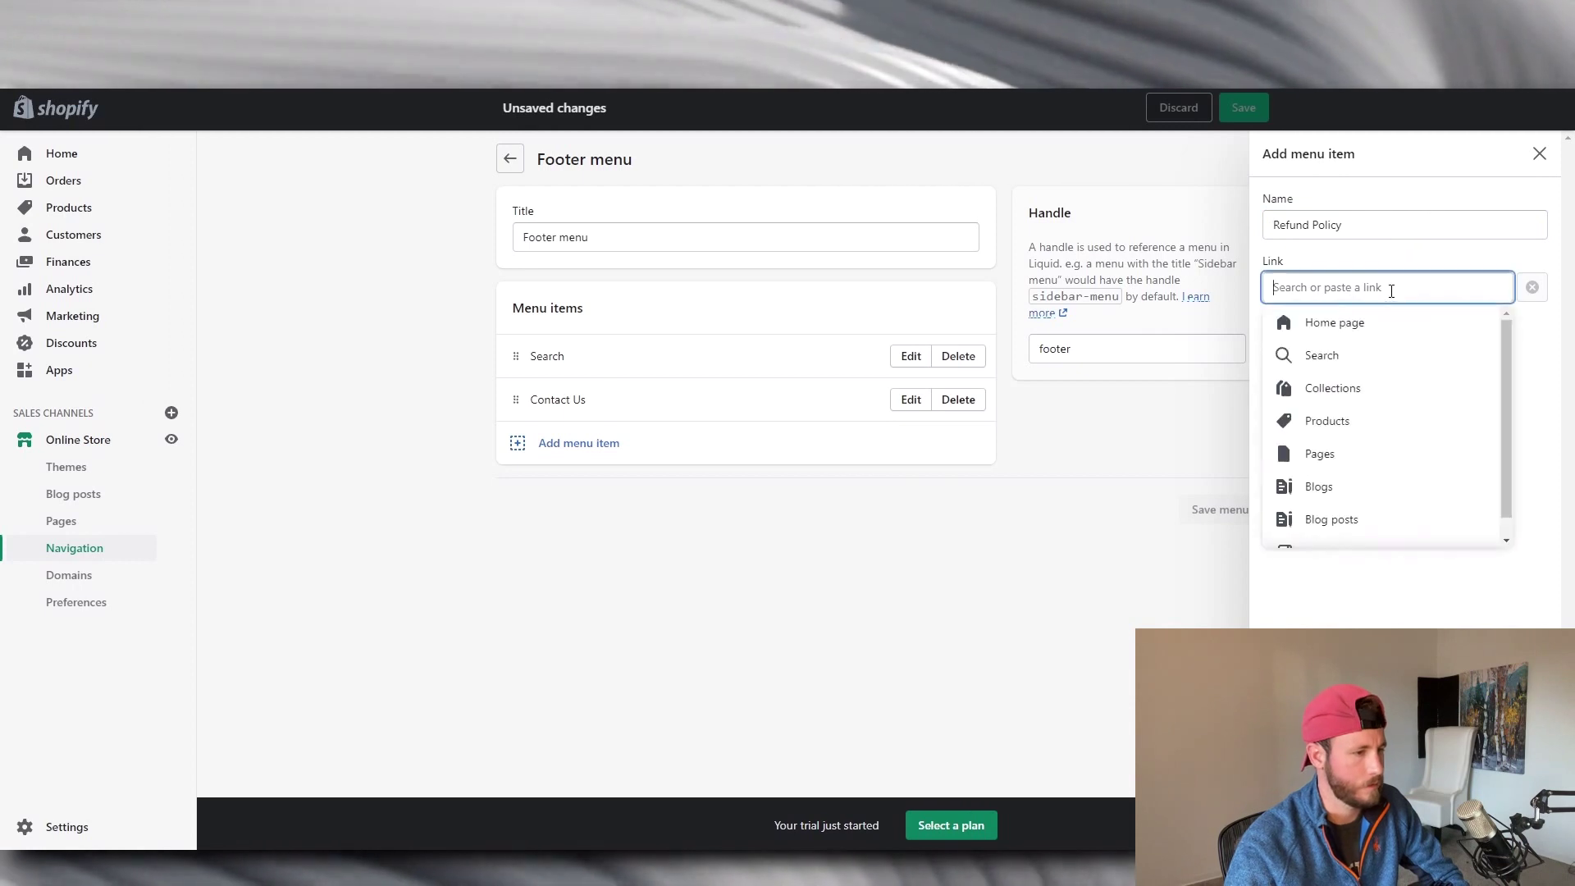
{"action": "scroll", "coordinate": [1382, 451], "scroll_direction": "down", "scroll_amount": 1}
{"action": "left_click", "coordinate": [1369, 529]}
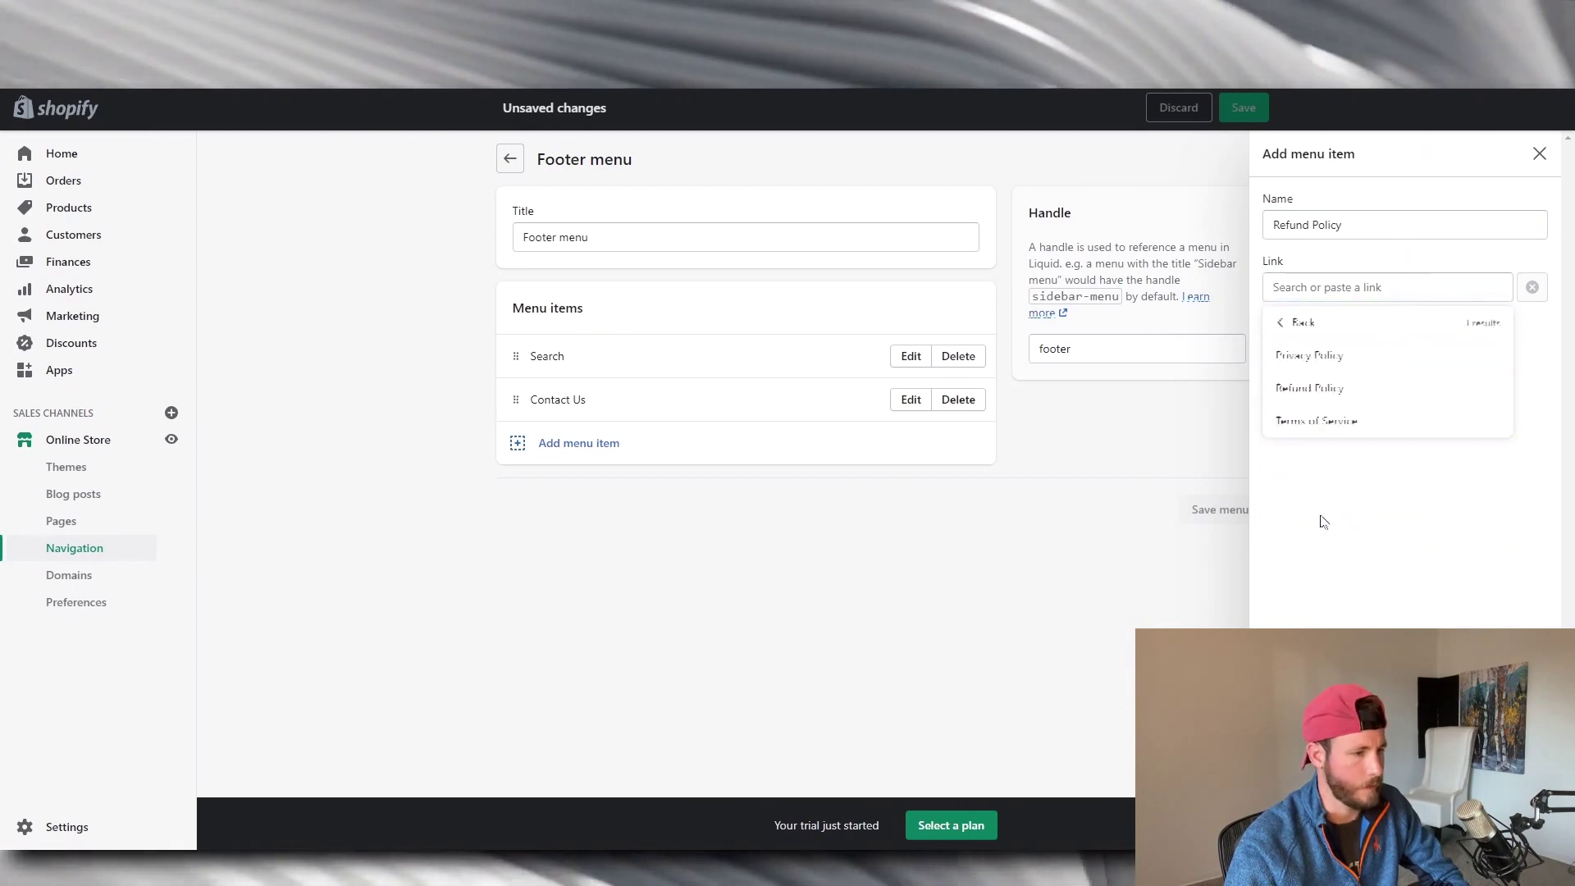
{"action": "left_click", "coordinate": [1333, 388]}
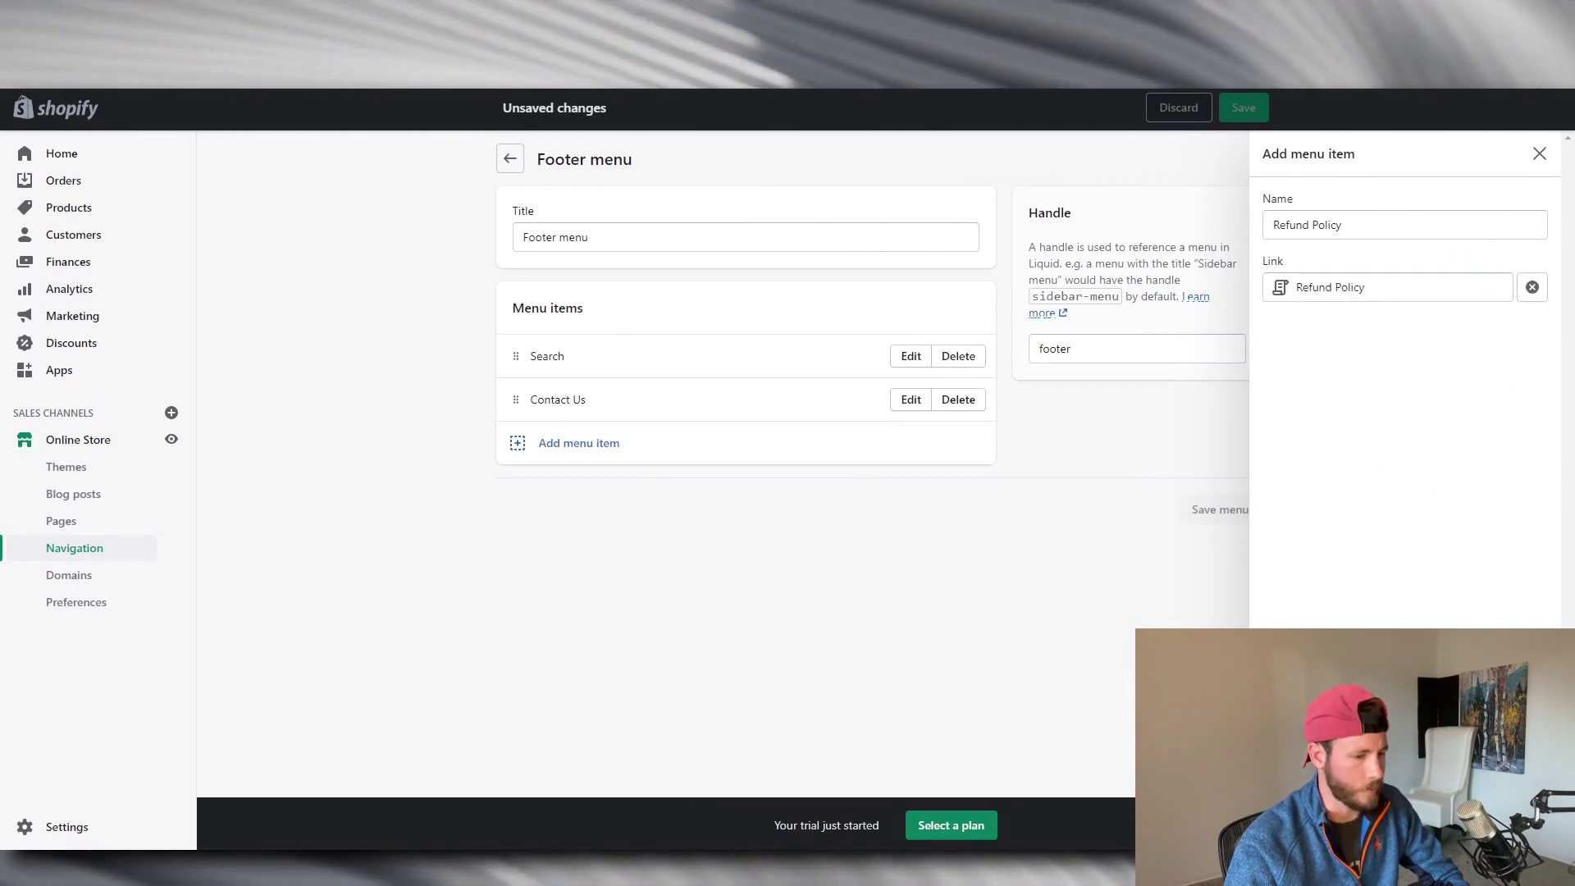
{"action": "left_click", "coordinate": [1517, 825]}
Add a 'Privacy Policy' footer item linked to the privacy policy.
{"action": "left_click", "coordinate": [550, 489]}
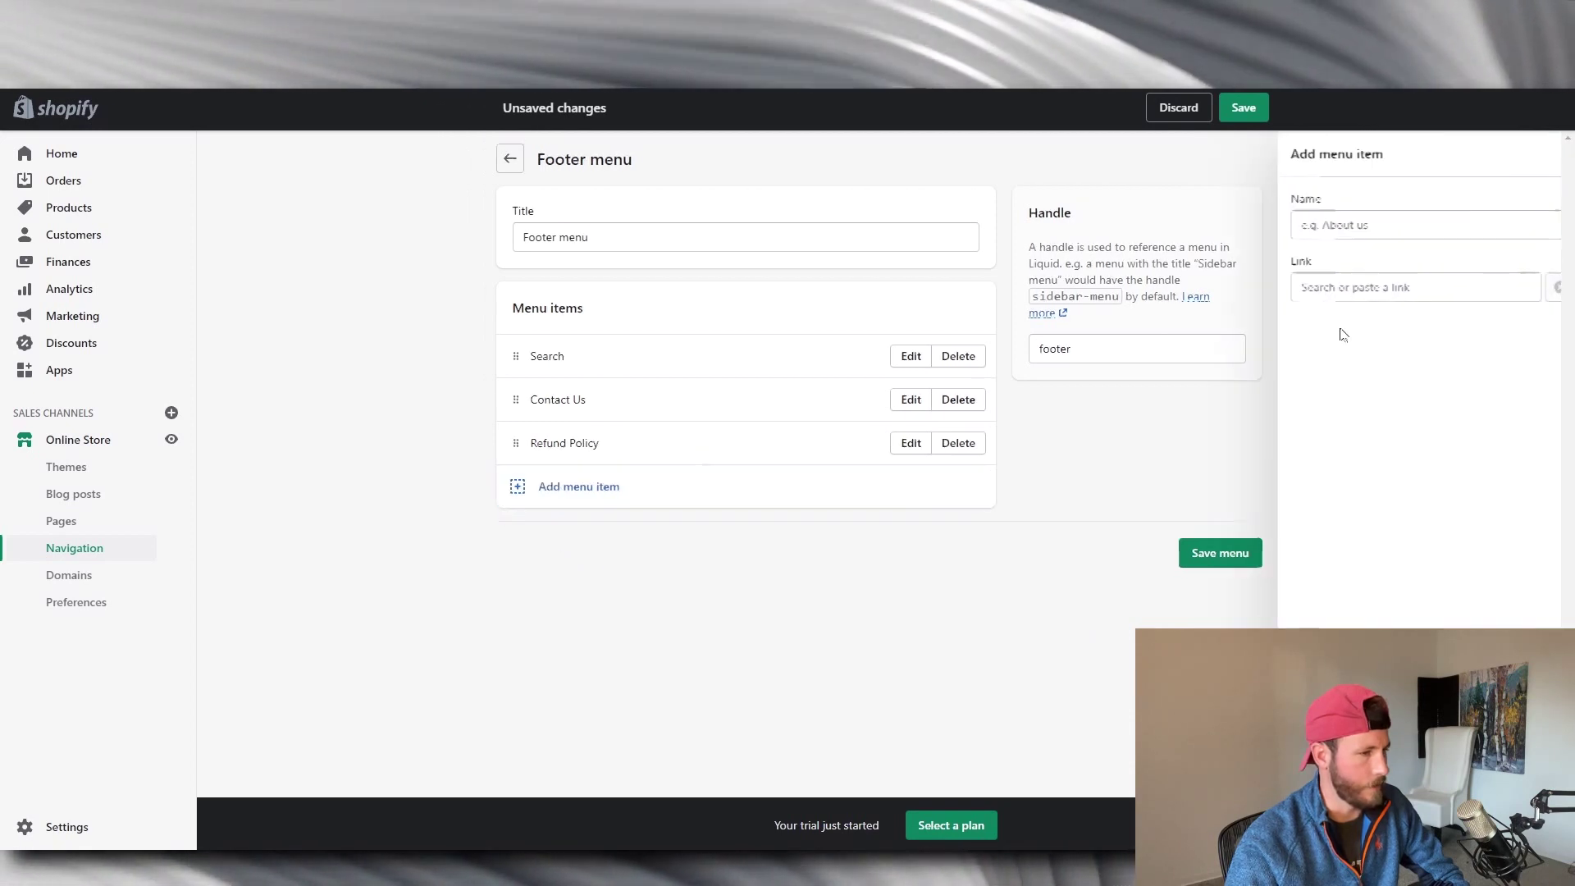
{"action": "left_click", "coordinate": [1428, 216]}
{"action": "type", "text": "Privacy Policy"}
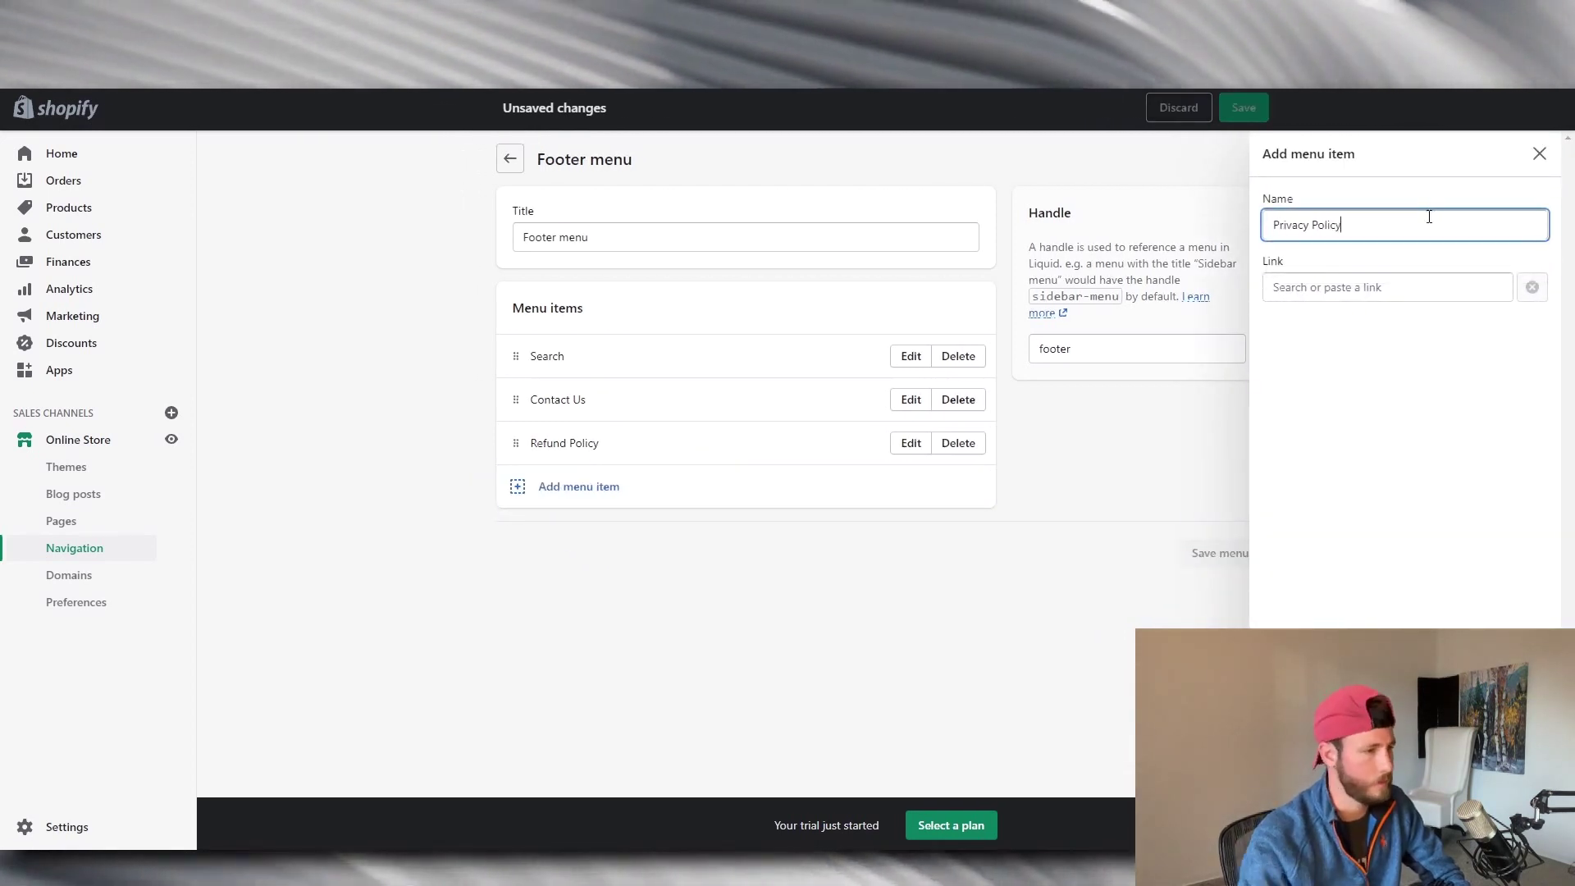
{"action": "left_click", "coordinate": [1386, 287]}
{"action": "left_click", "coordinate": [1389, 541]}
{"action": "left_click", "coordinate": [1334, 357]}
{"action": "left_click", "coordinate": [1518, 824]}
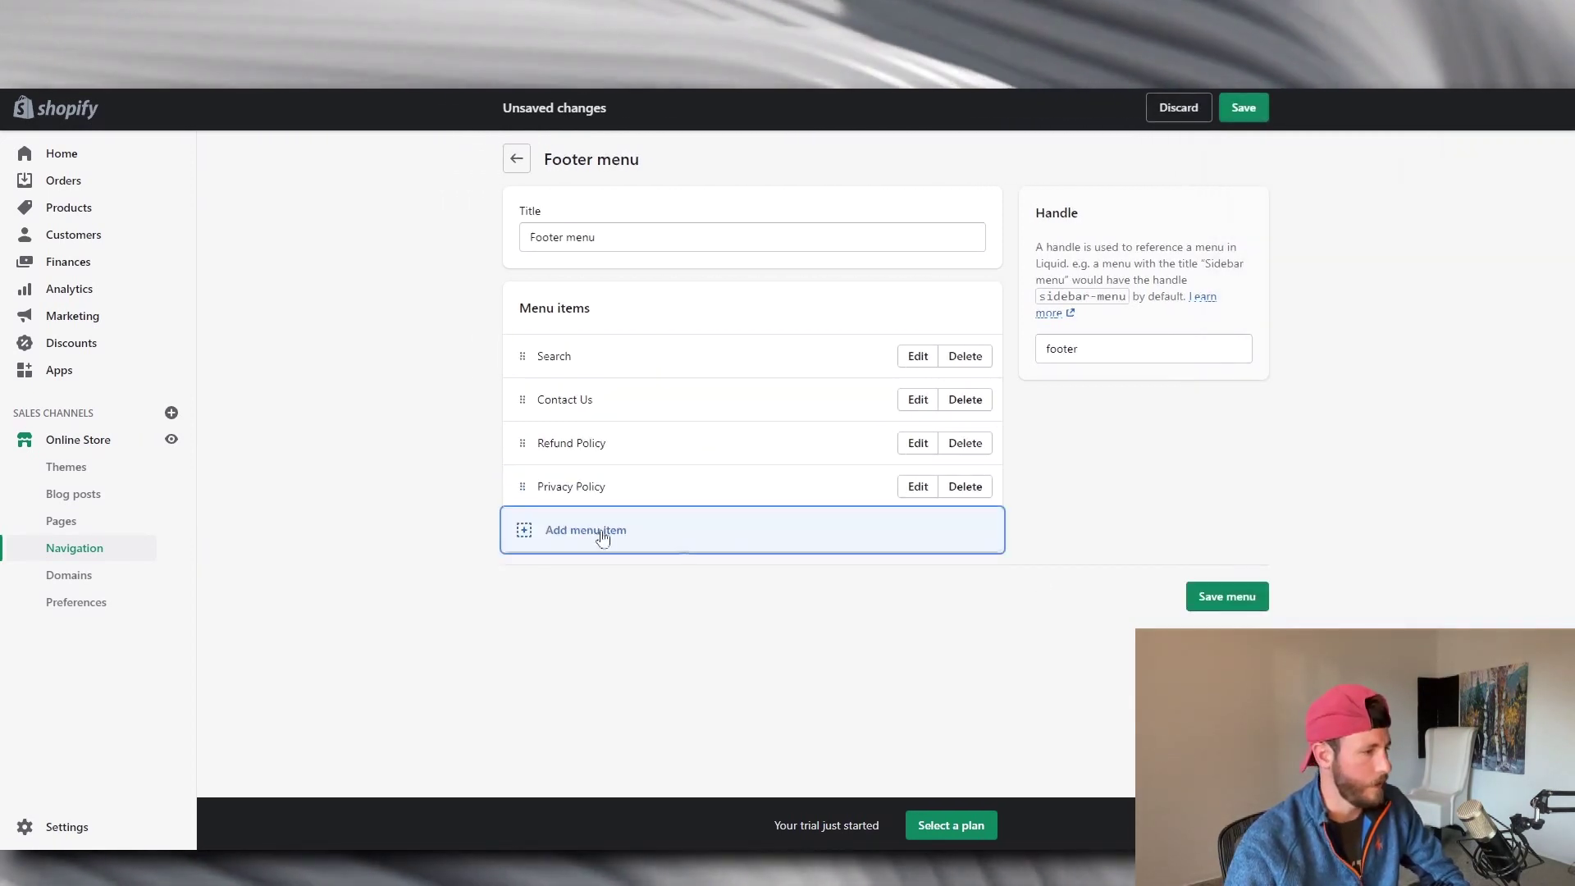
Add a 'Terms Of Service' footer item linked to its policy and save the menu.
{"action": "left_click", "coordinate": [678, 535]}
{"action": "left_click", "coordinate": [1346, 230]}
{"action": "type", "text": "Terms Of Service"}
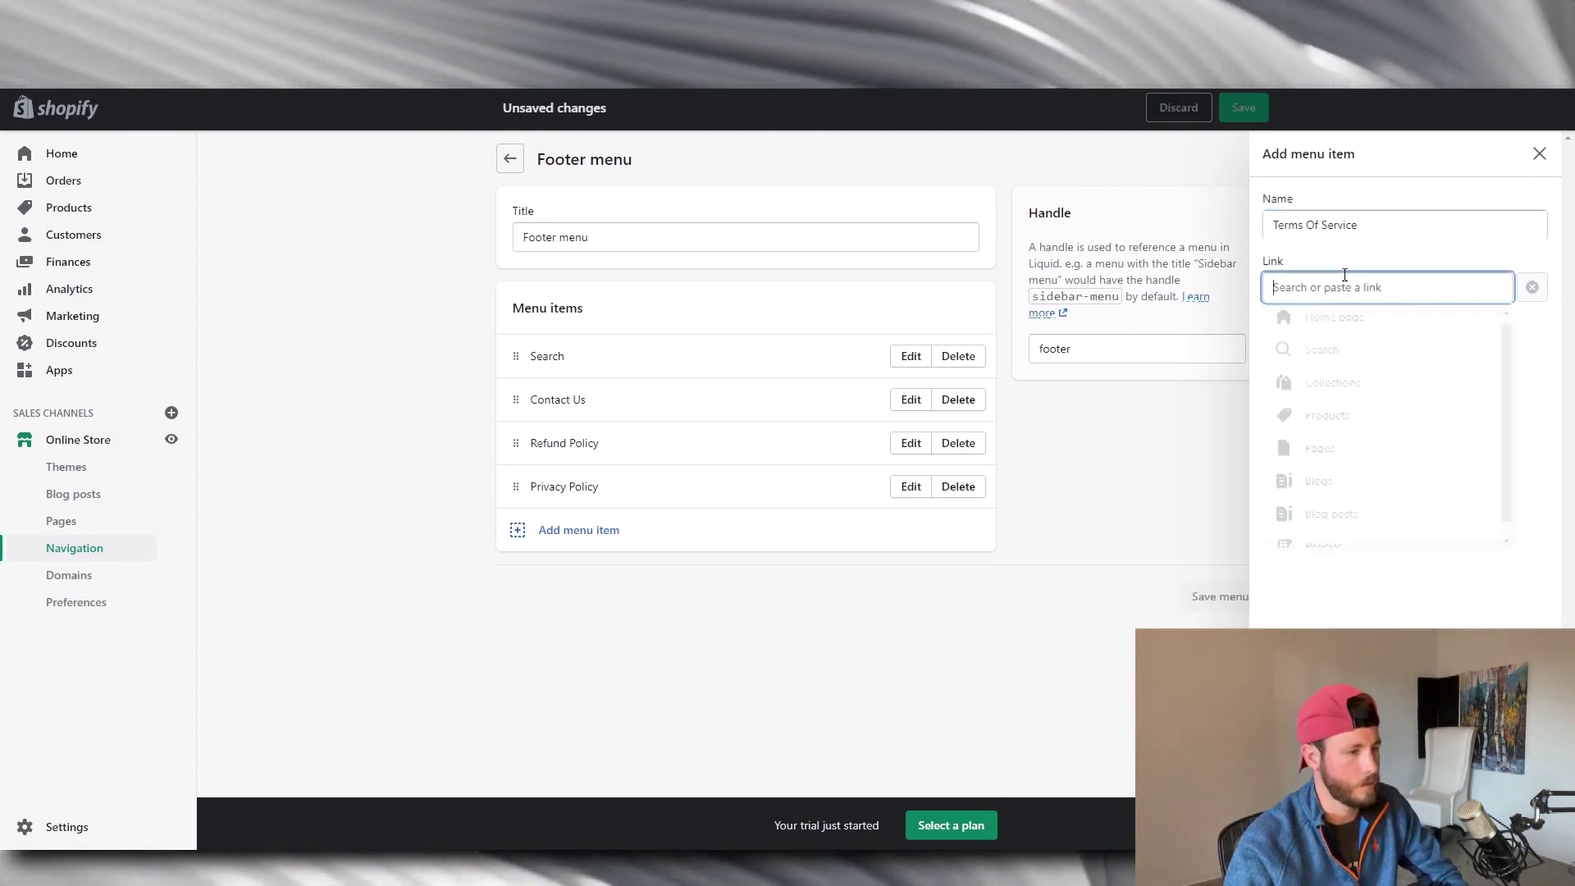
{"action": "left_click", "coordinate": [1345, 282]}
{"action": "left_click", "coordinate": [1318, 538]}
{"action": "left_click", "coordinate": [1378, 423]}
{"action": "left_click", "coordinate": [1518, 824]}
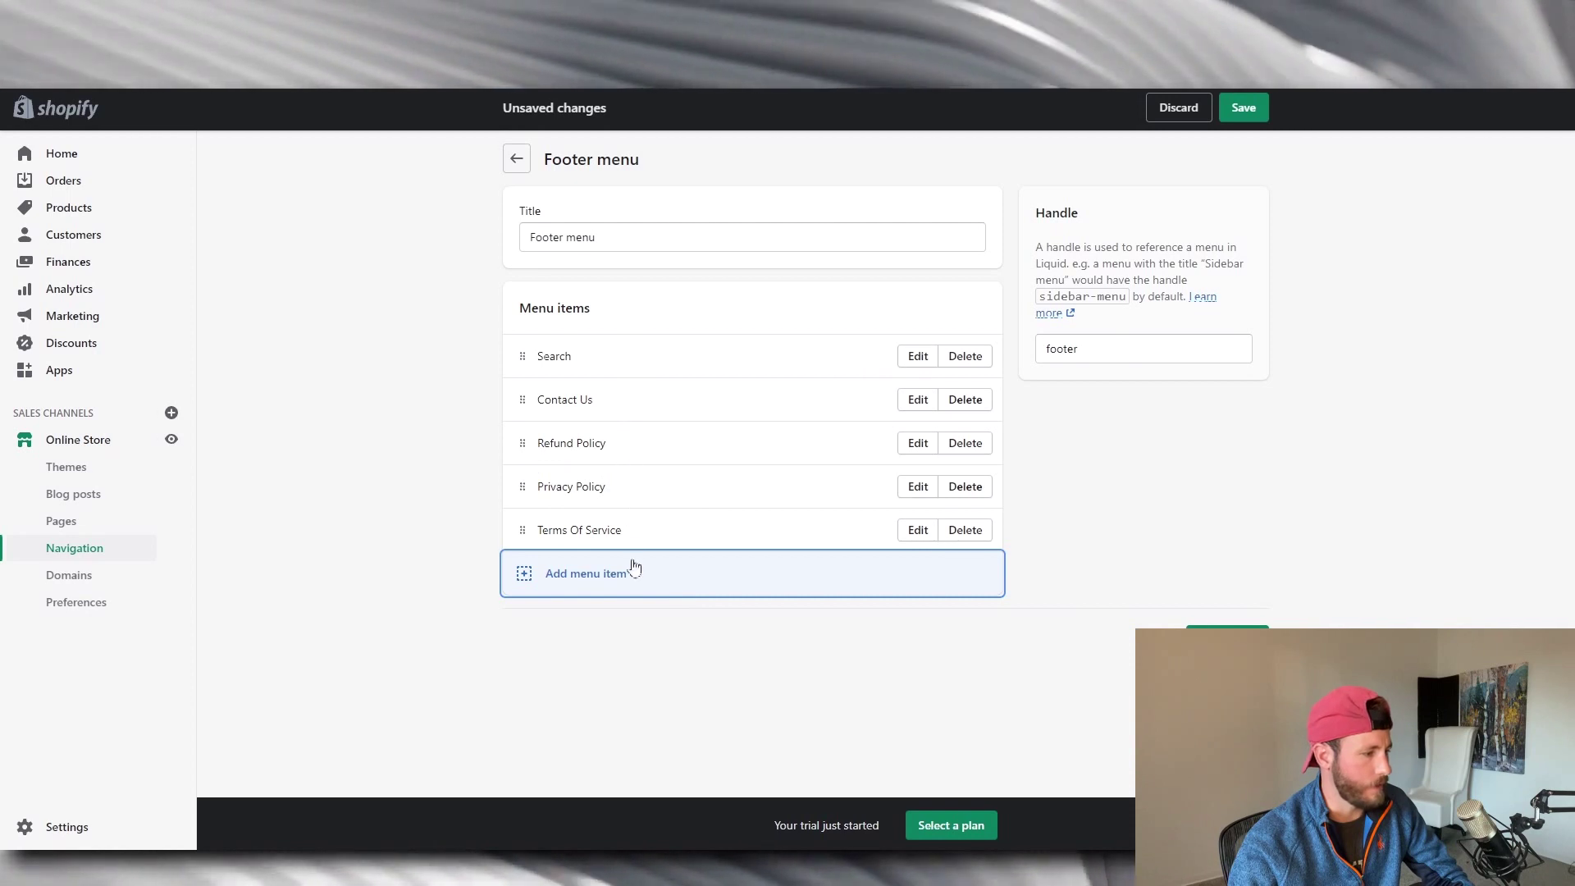
{"action": "key", "text": "ctrl+s"}
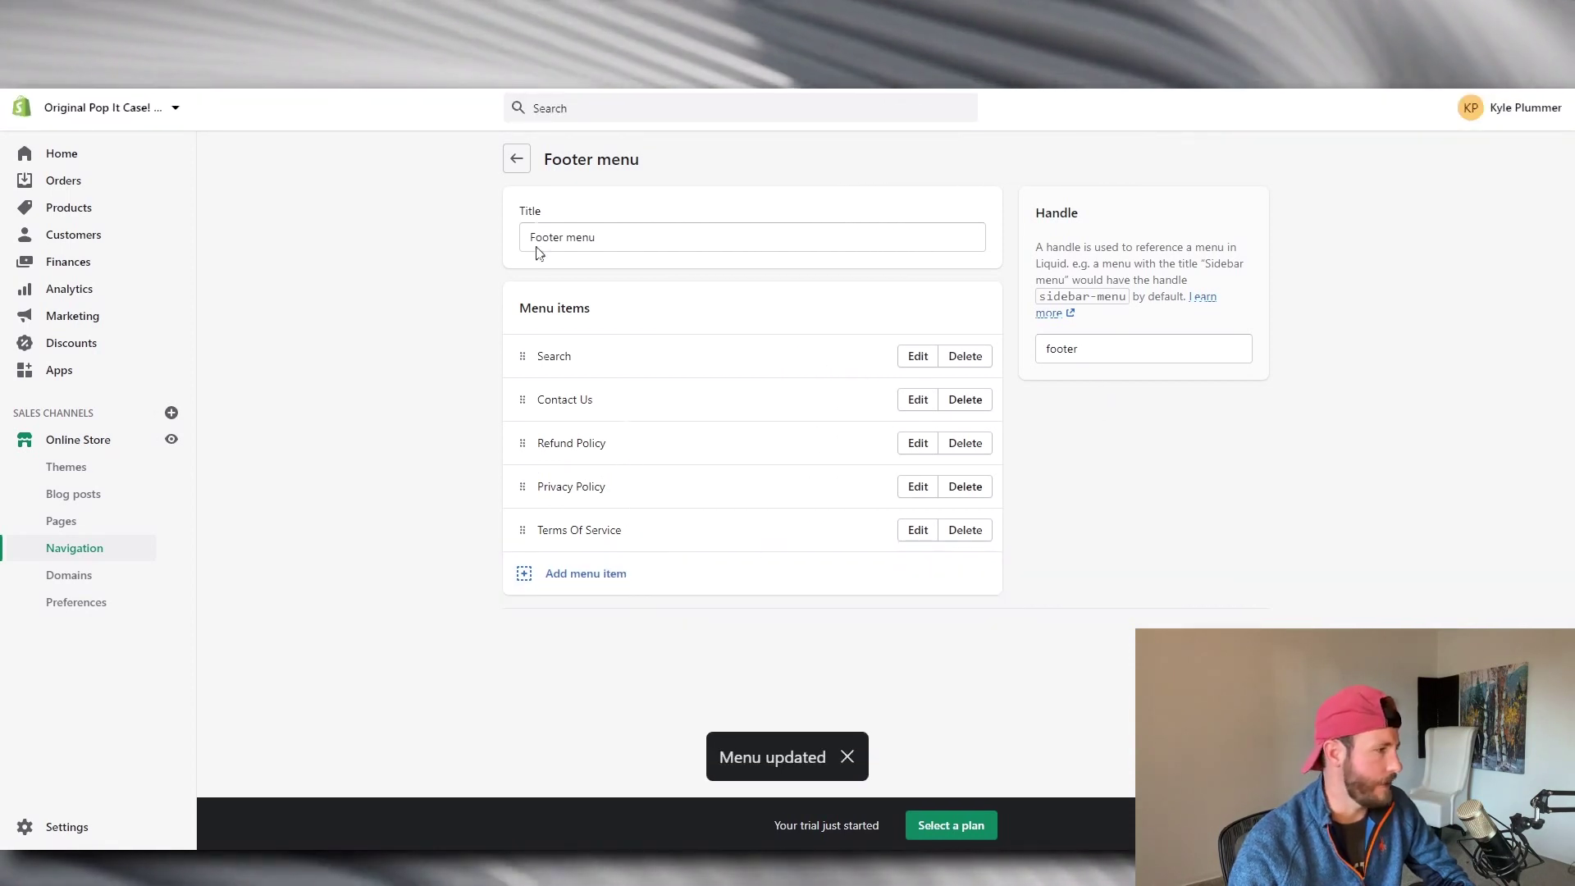
Delete Catalog from the Main menu and save it with only Home and Contact.
{"action": "left_click", "coordinate": [518, 159]}
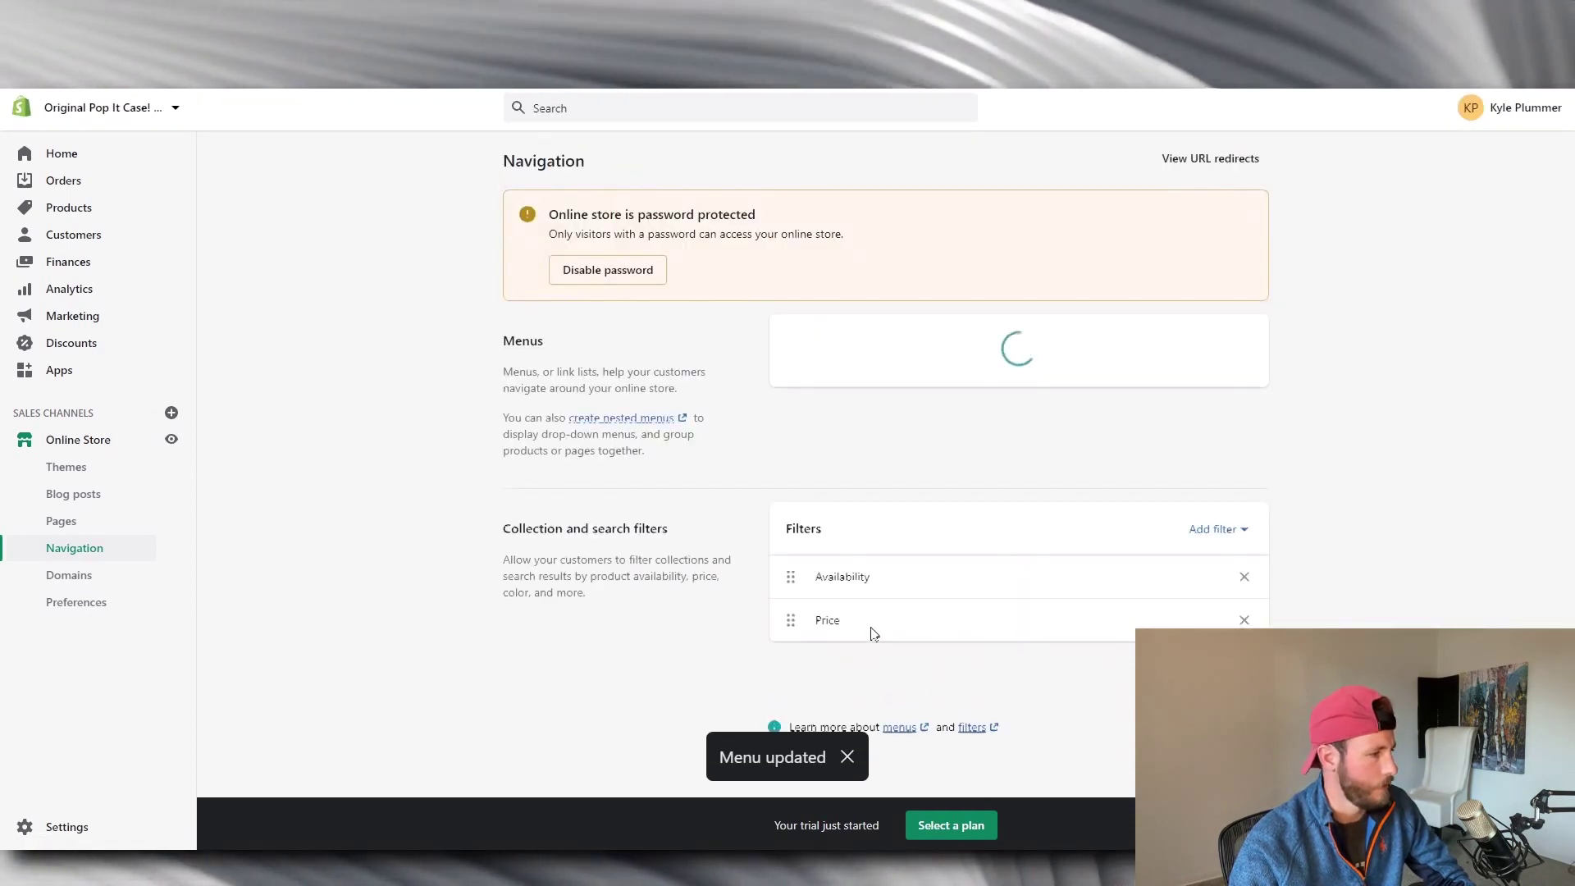
{"action": "left_click", "coordinate": [840, 423]}
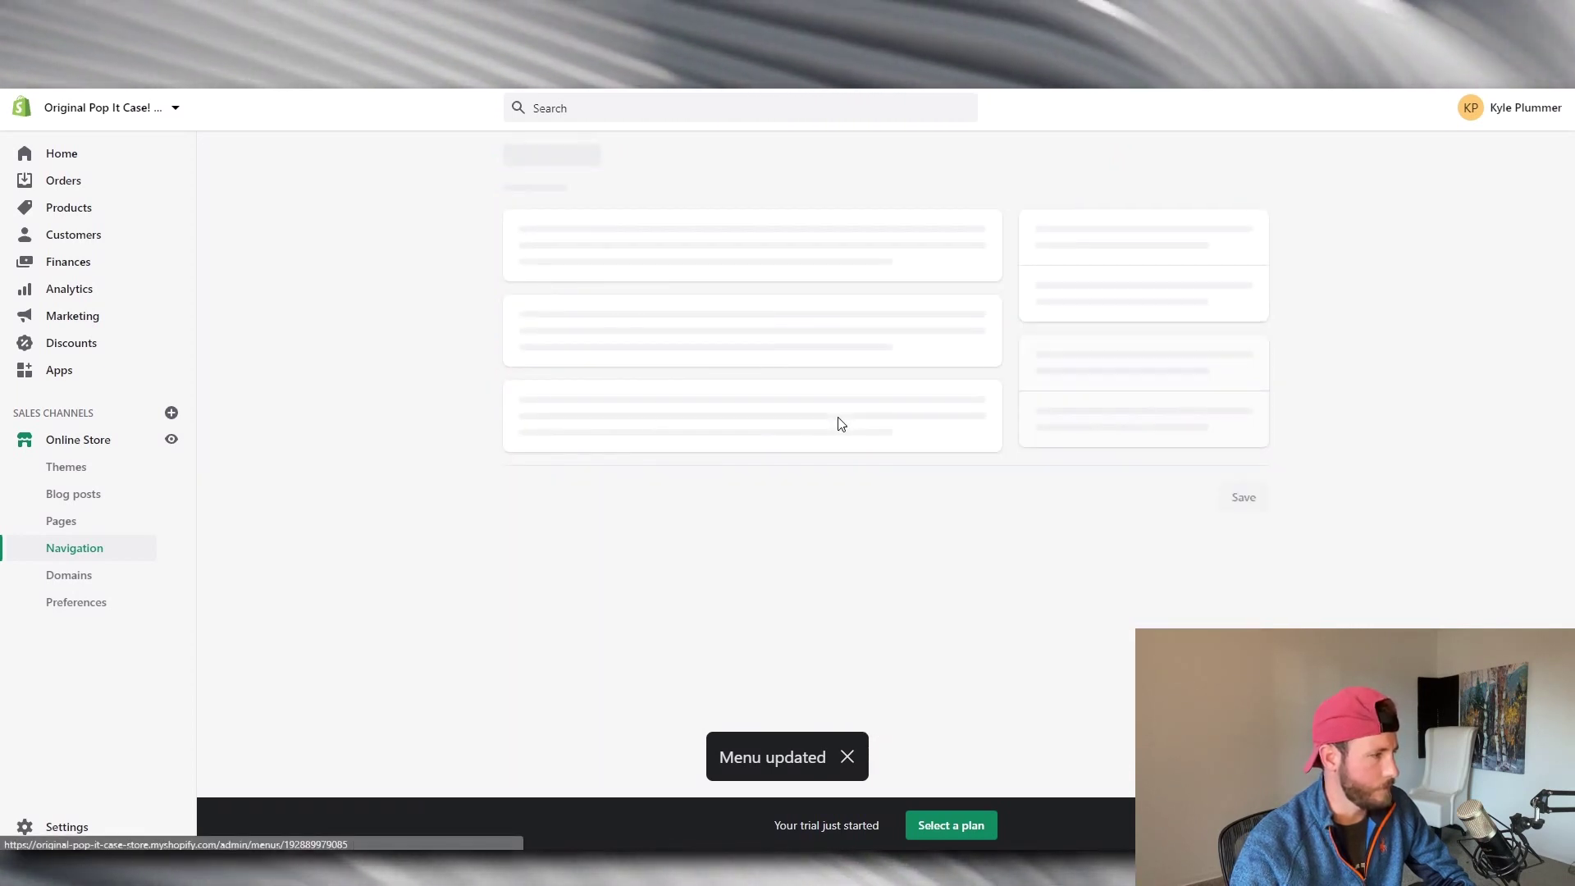
{"action": "key", "text": "alt+Left"}
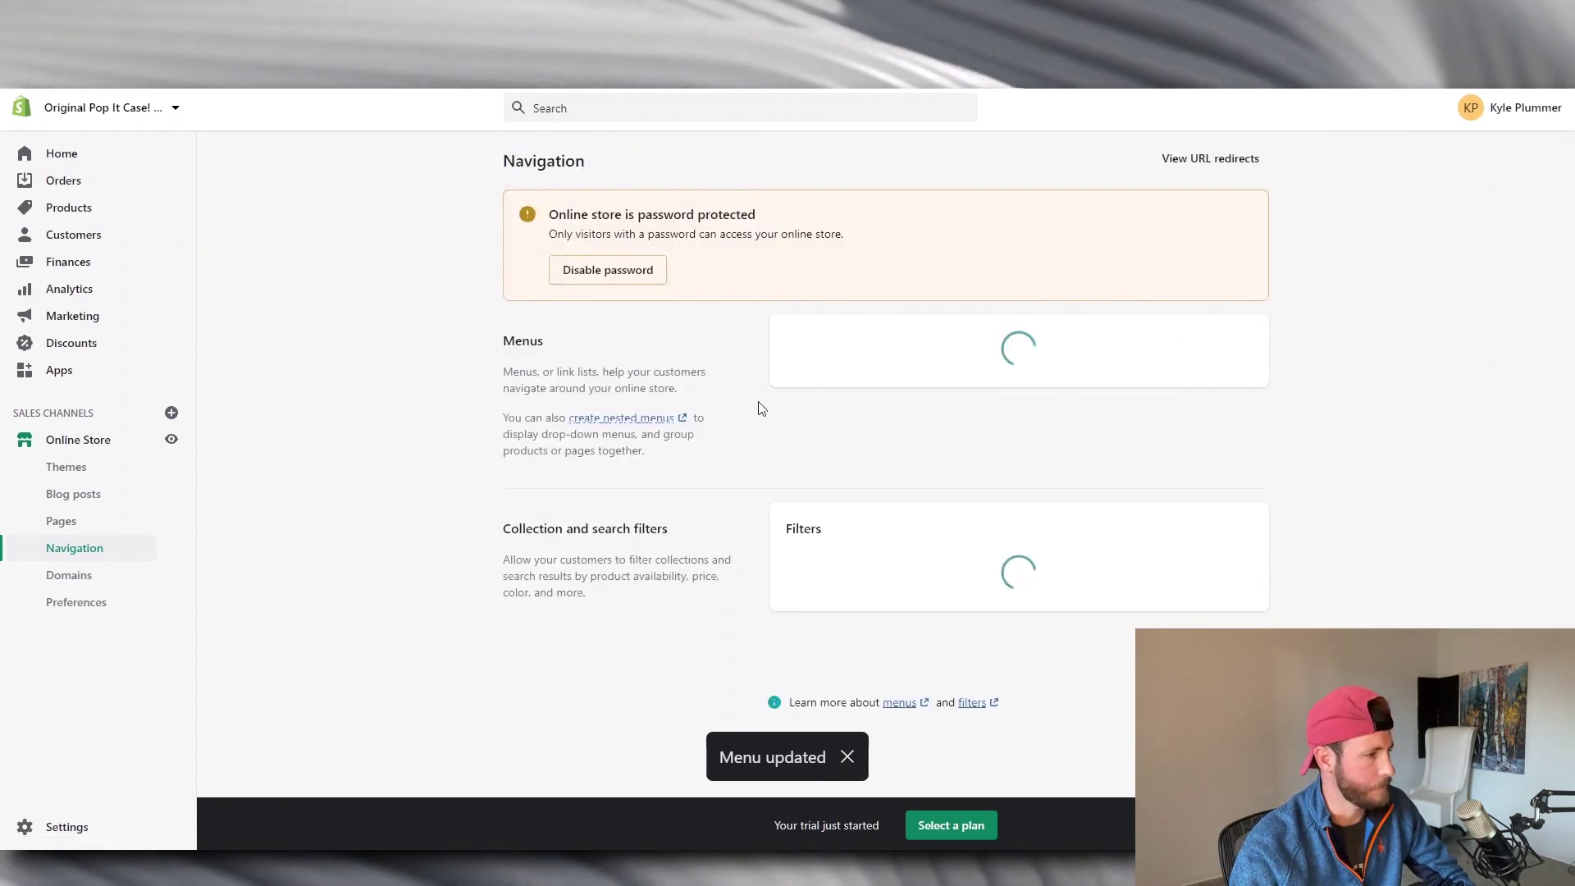
{"action": "left_click", "coordinate": [812, 460]}
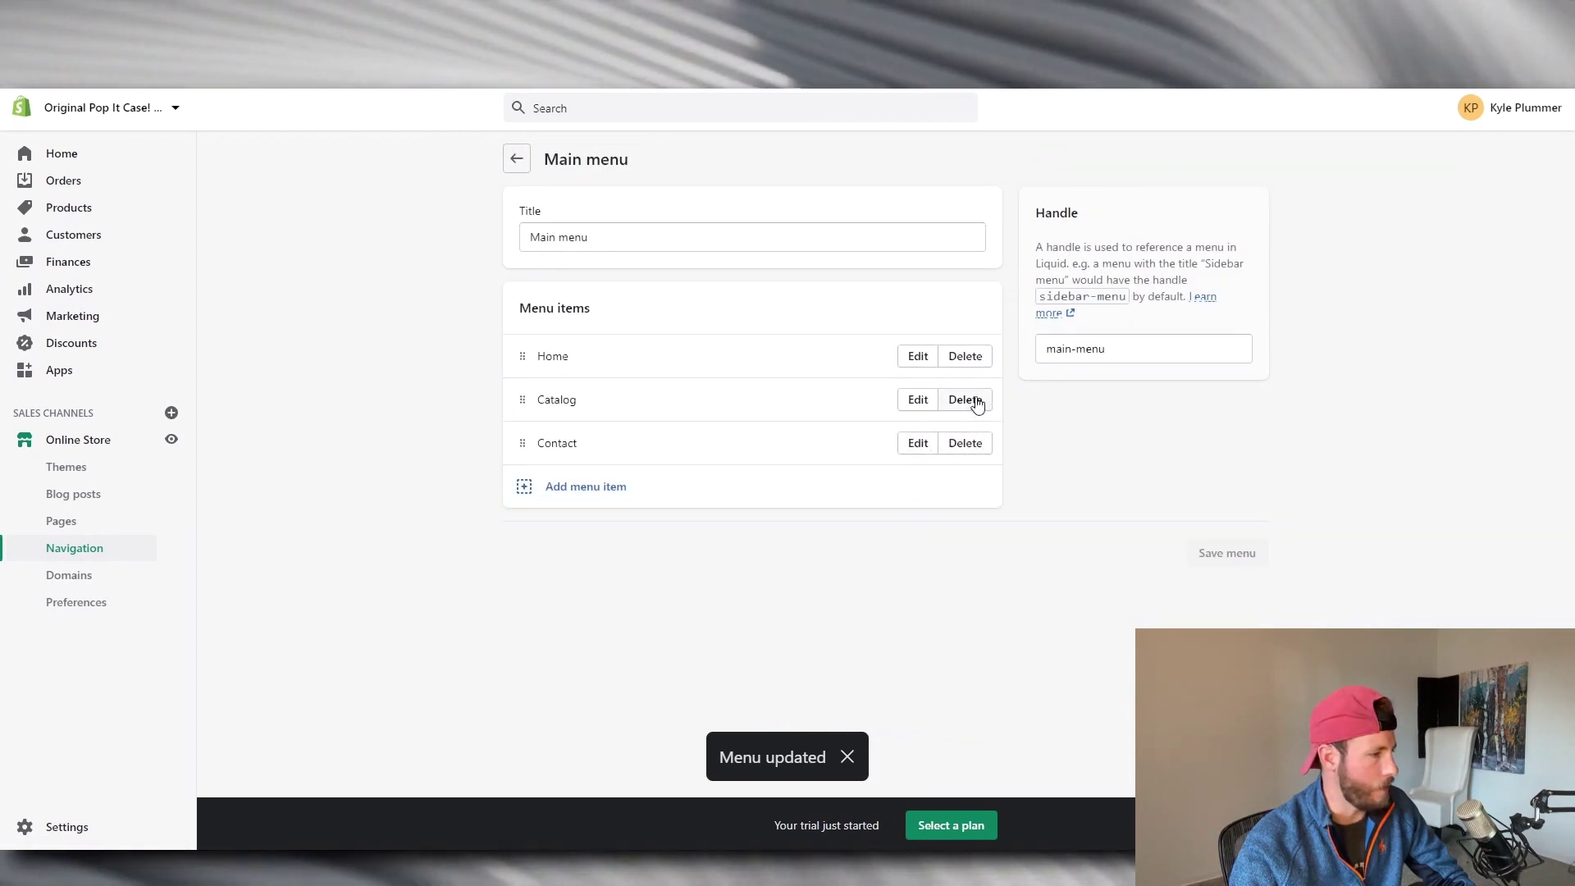
{"action": "left_click", "coordinate": [977, 404]}
{"action": "left_click", "coordinate": [986, 524]}
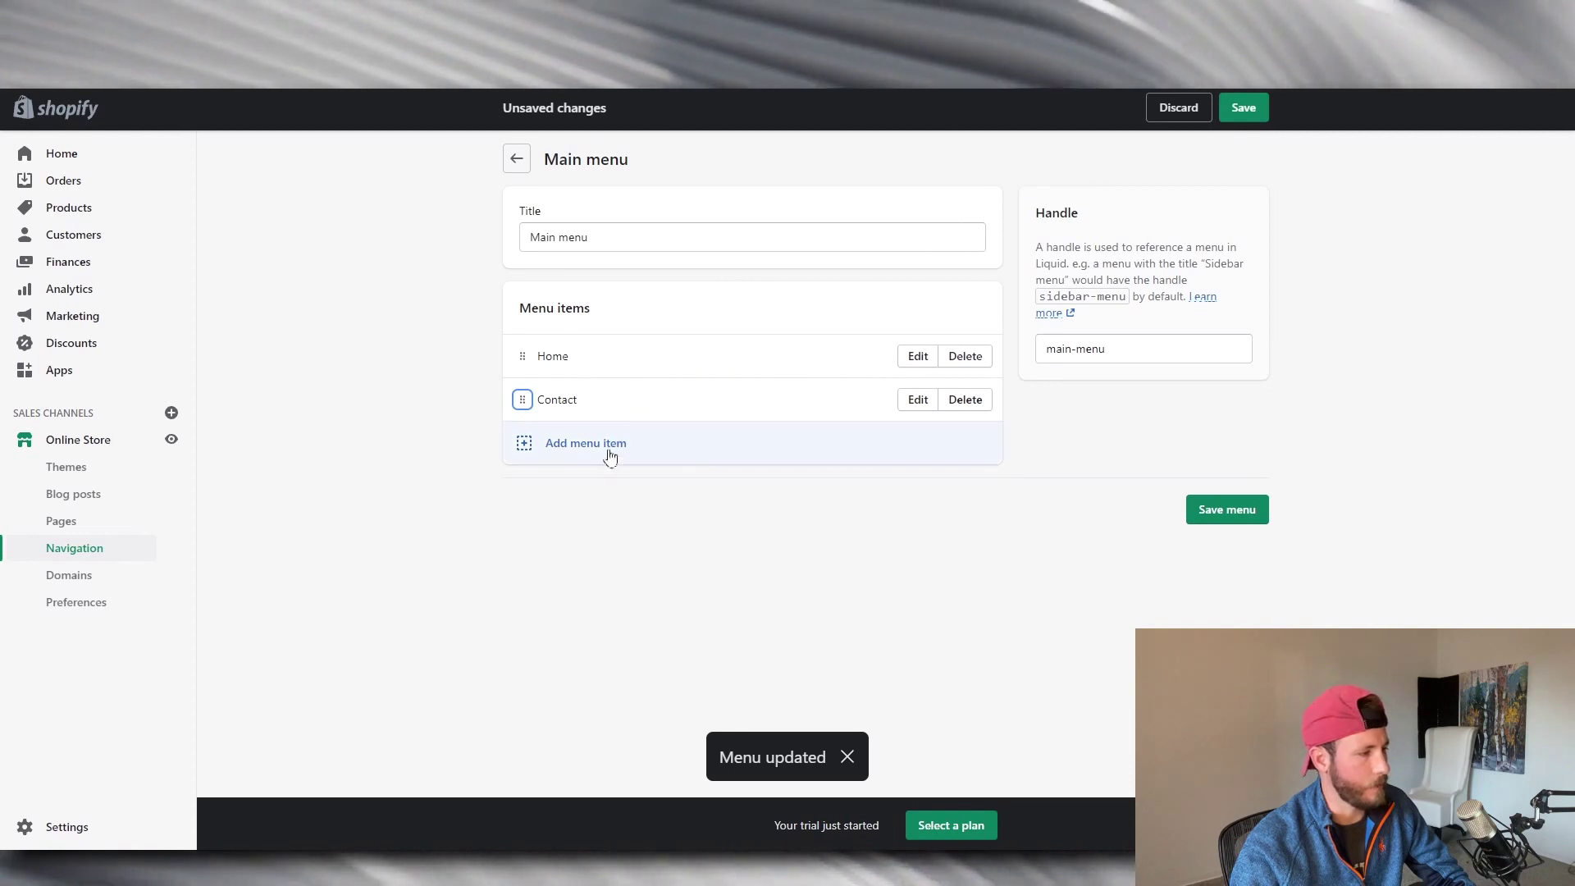
{"action": "left_click", "coordinate": [612, 447]}
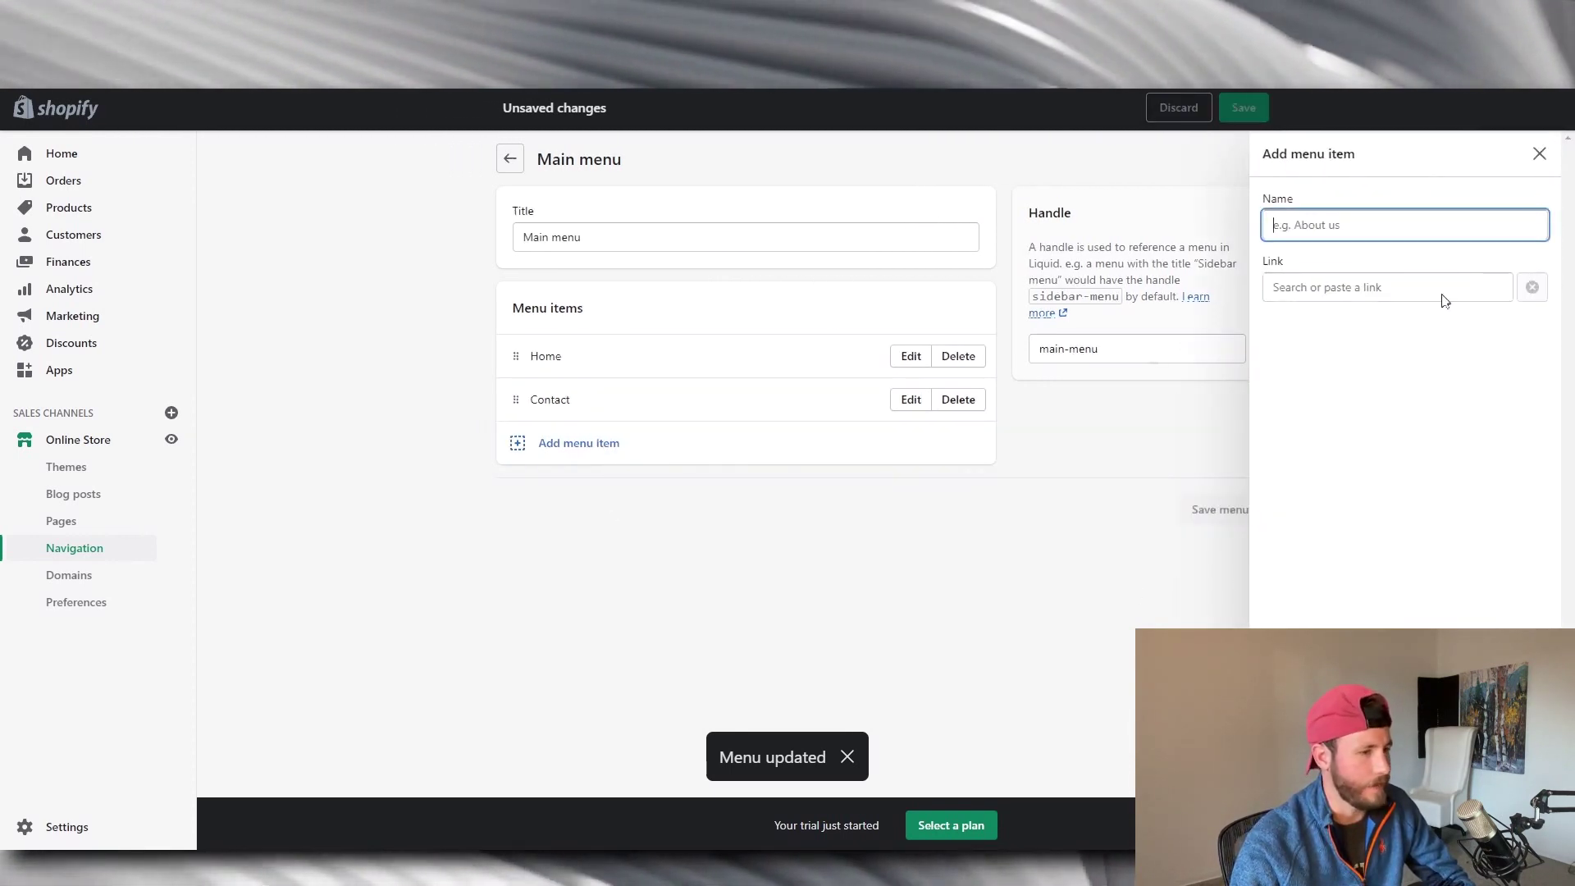
{"action": "left_click", "coordinate": [1538, 154]}
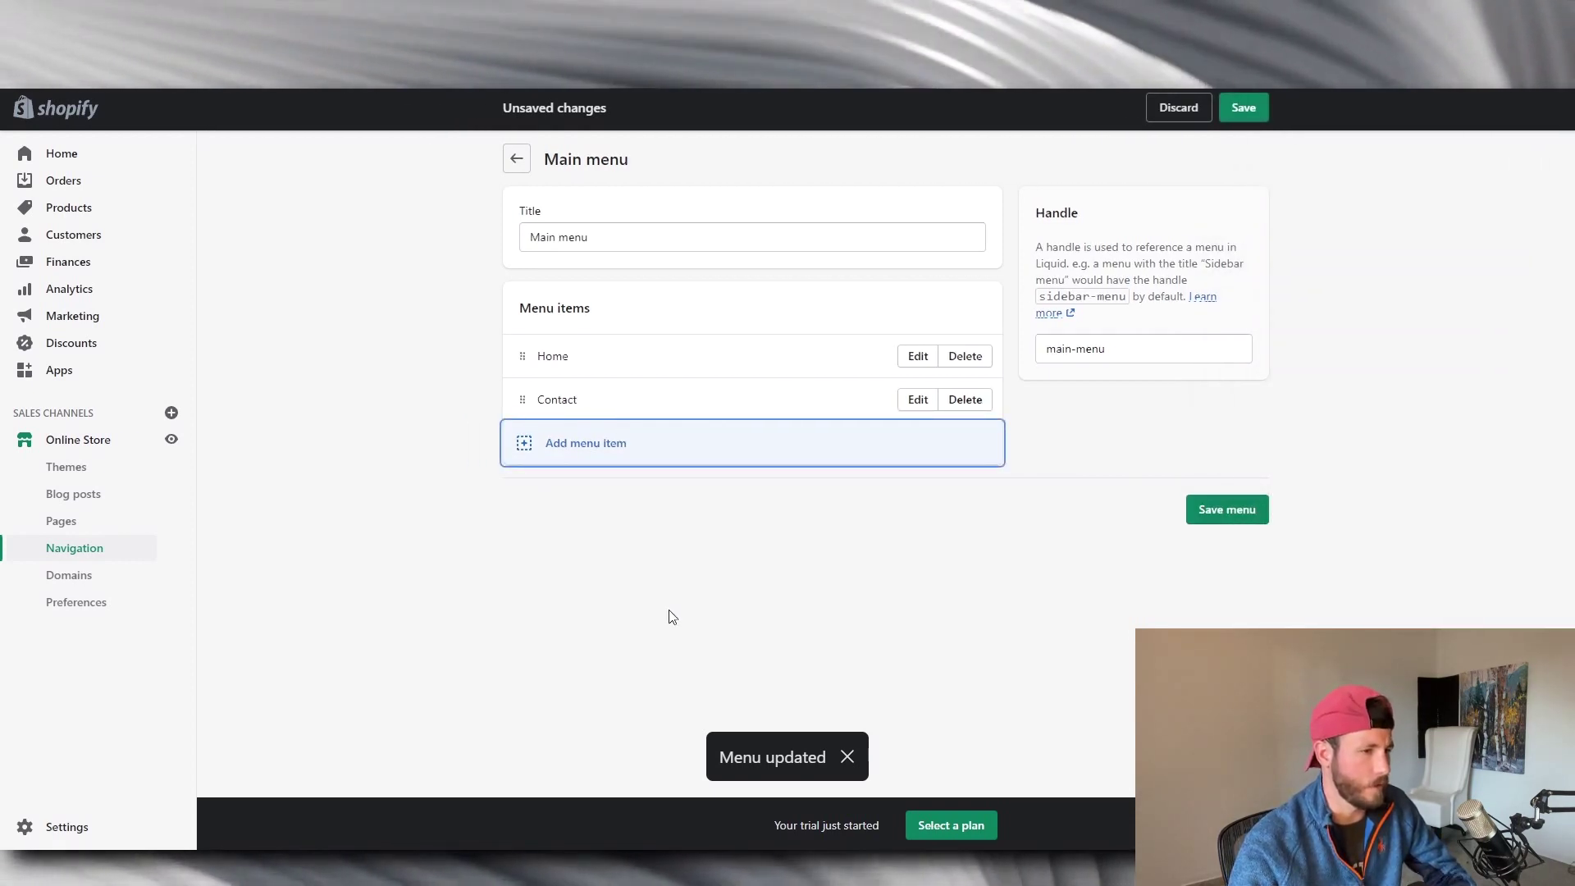
{"action": "left_click", "coordinate": [1199, 512]}
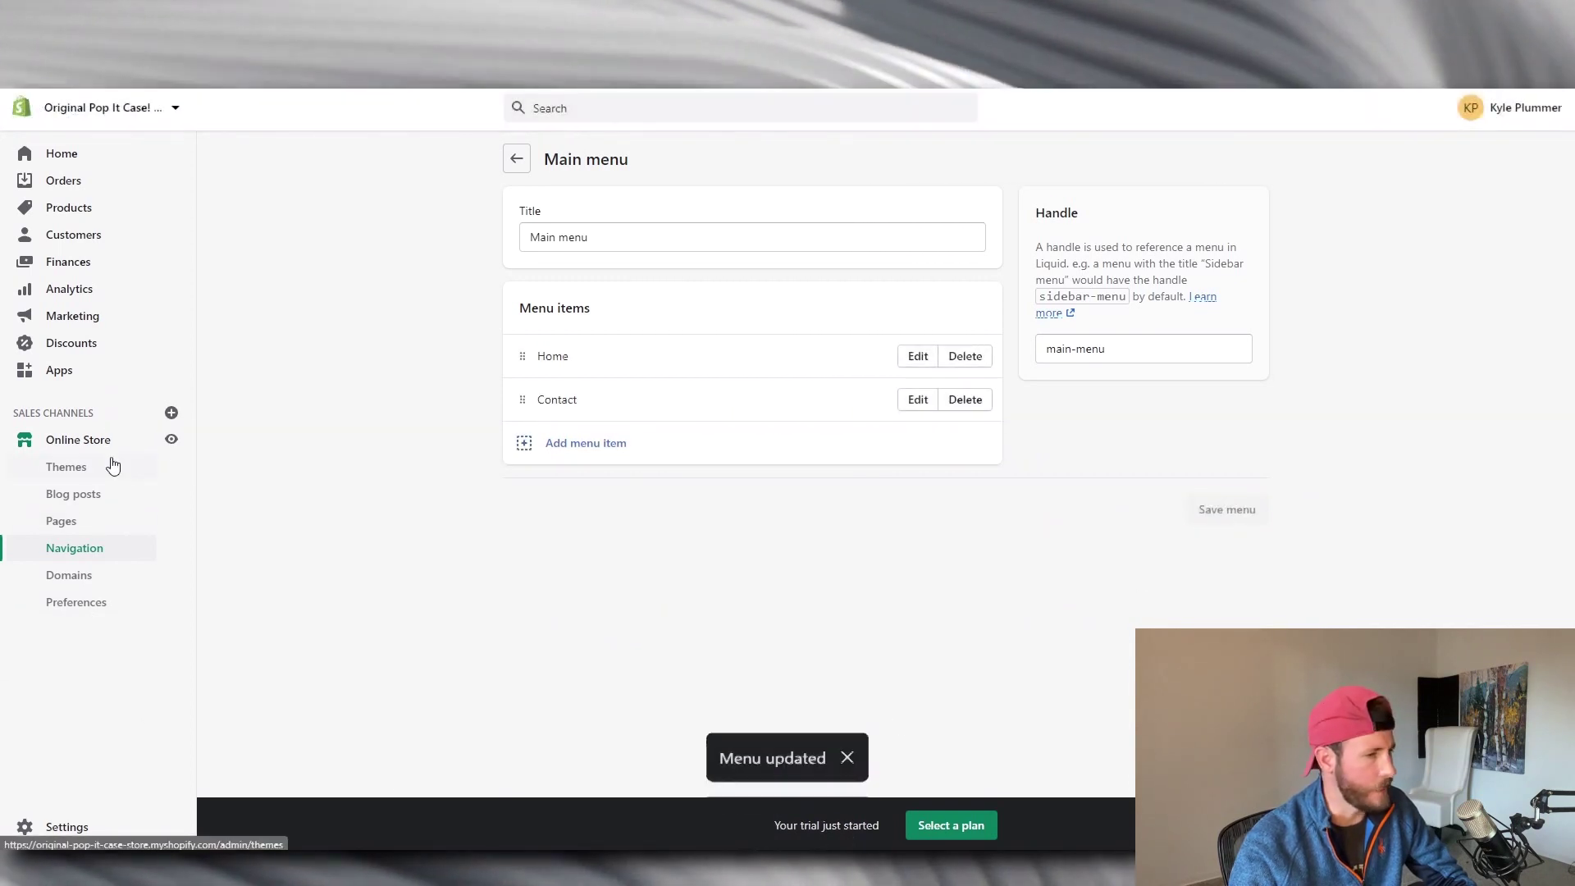
Go to Shipping and delivery and open Manage rates for the General shipping profile.
{"action": "left_click", "coordinate": [67, 827]}
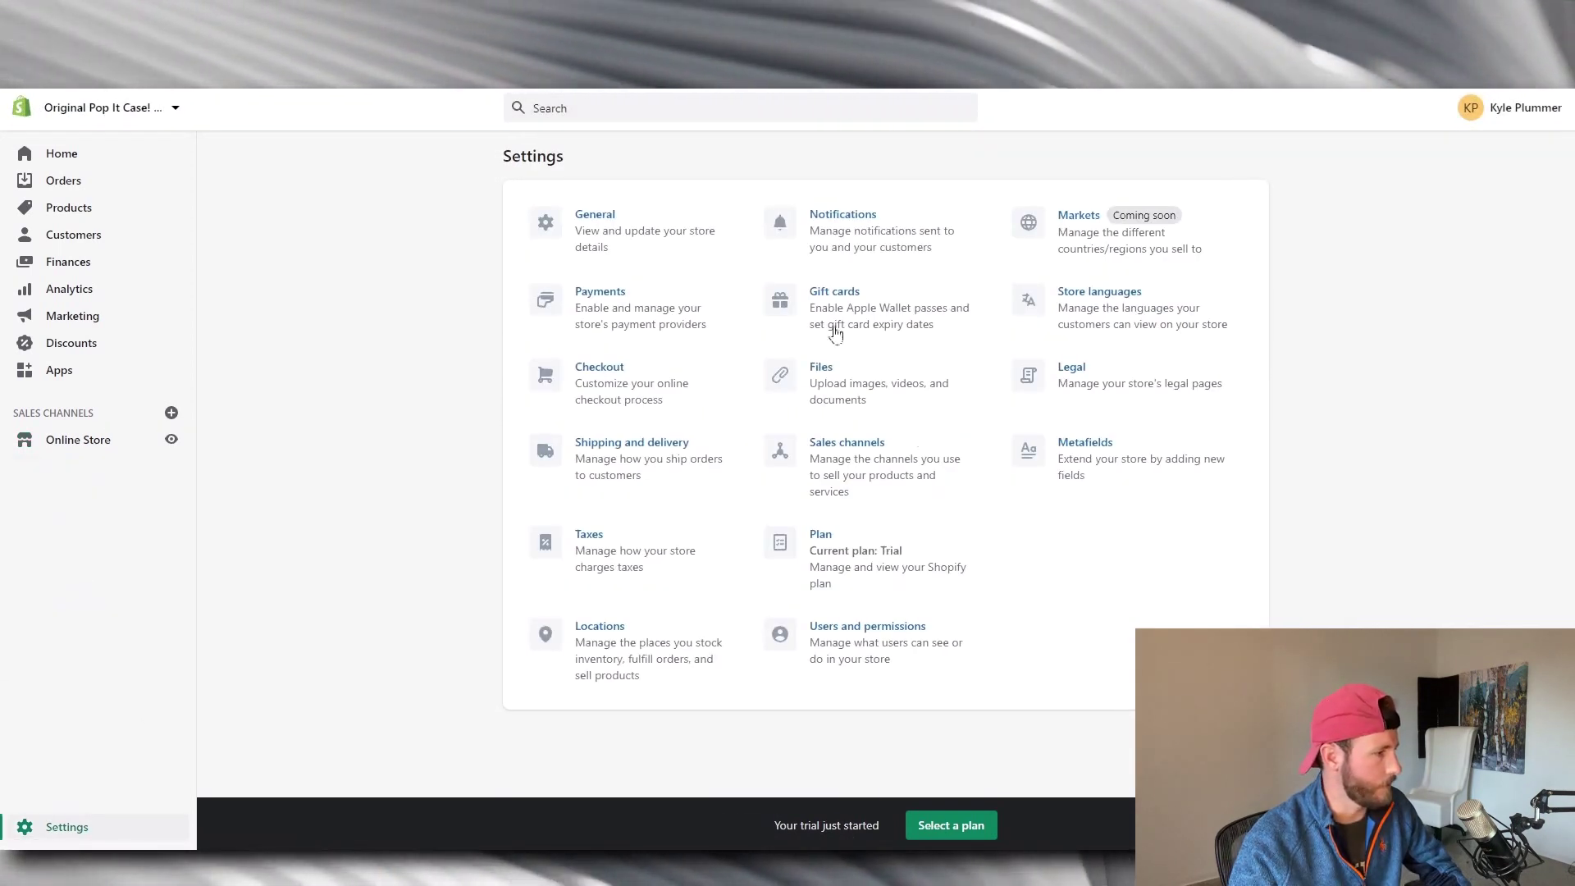
{"action": "left_click", "coordinate": [668, 455]}
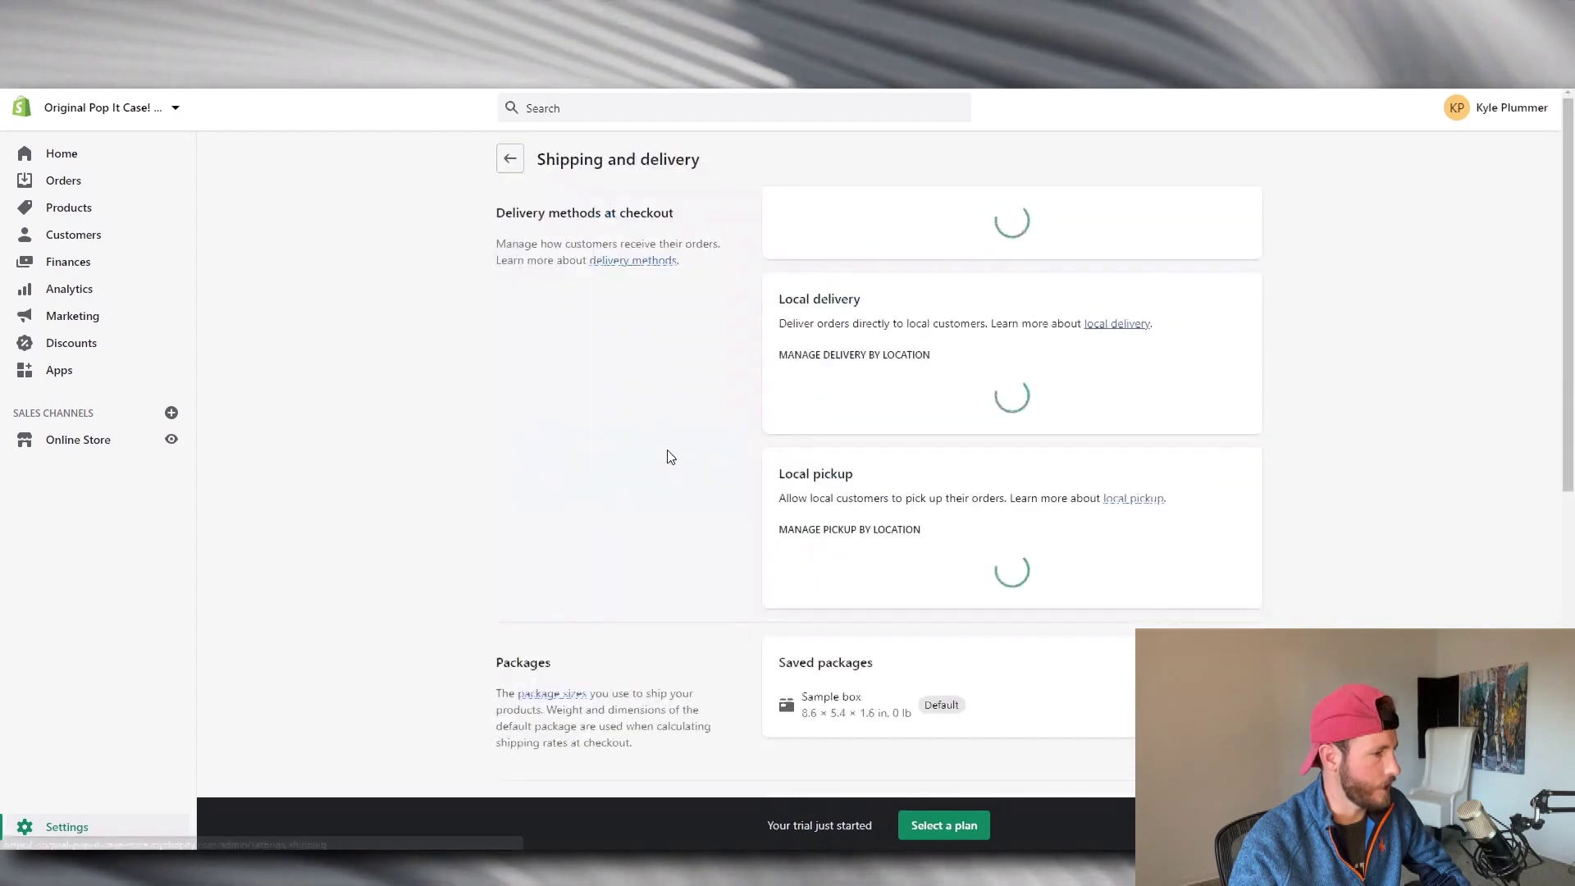
{"action": "left_click_drag", "start_coordinate": [1569, 118], "coordinate": [1569, 129]}
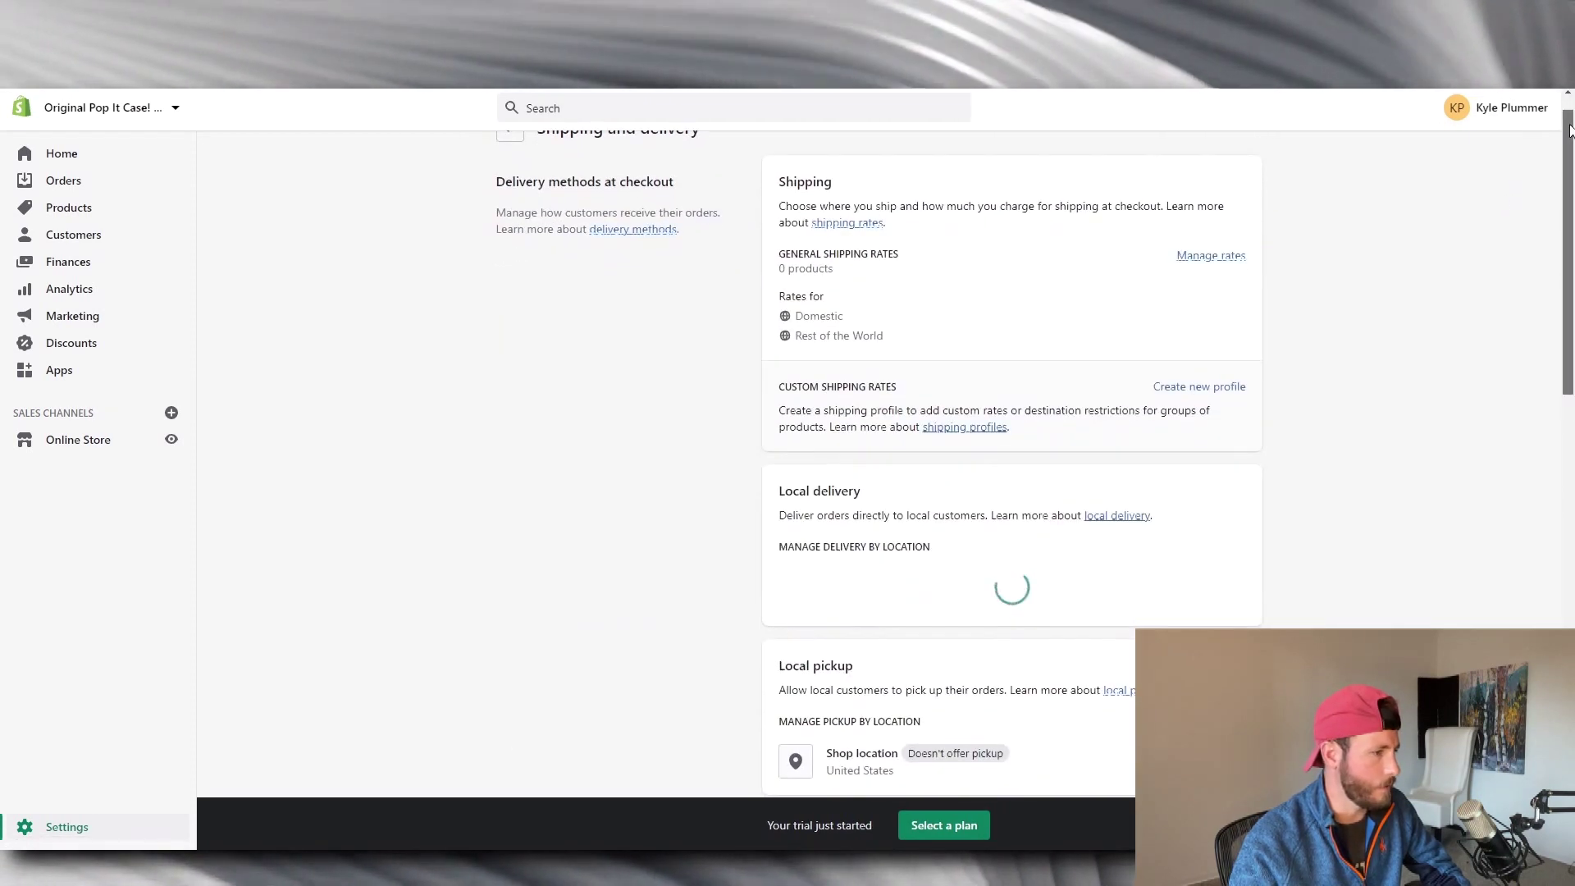
{"action": "left_click", "coordinate": [1212, 255]}
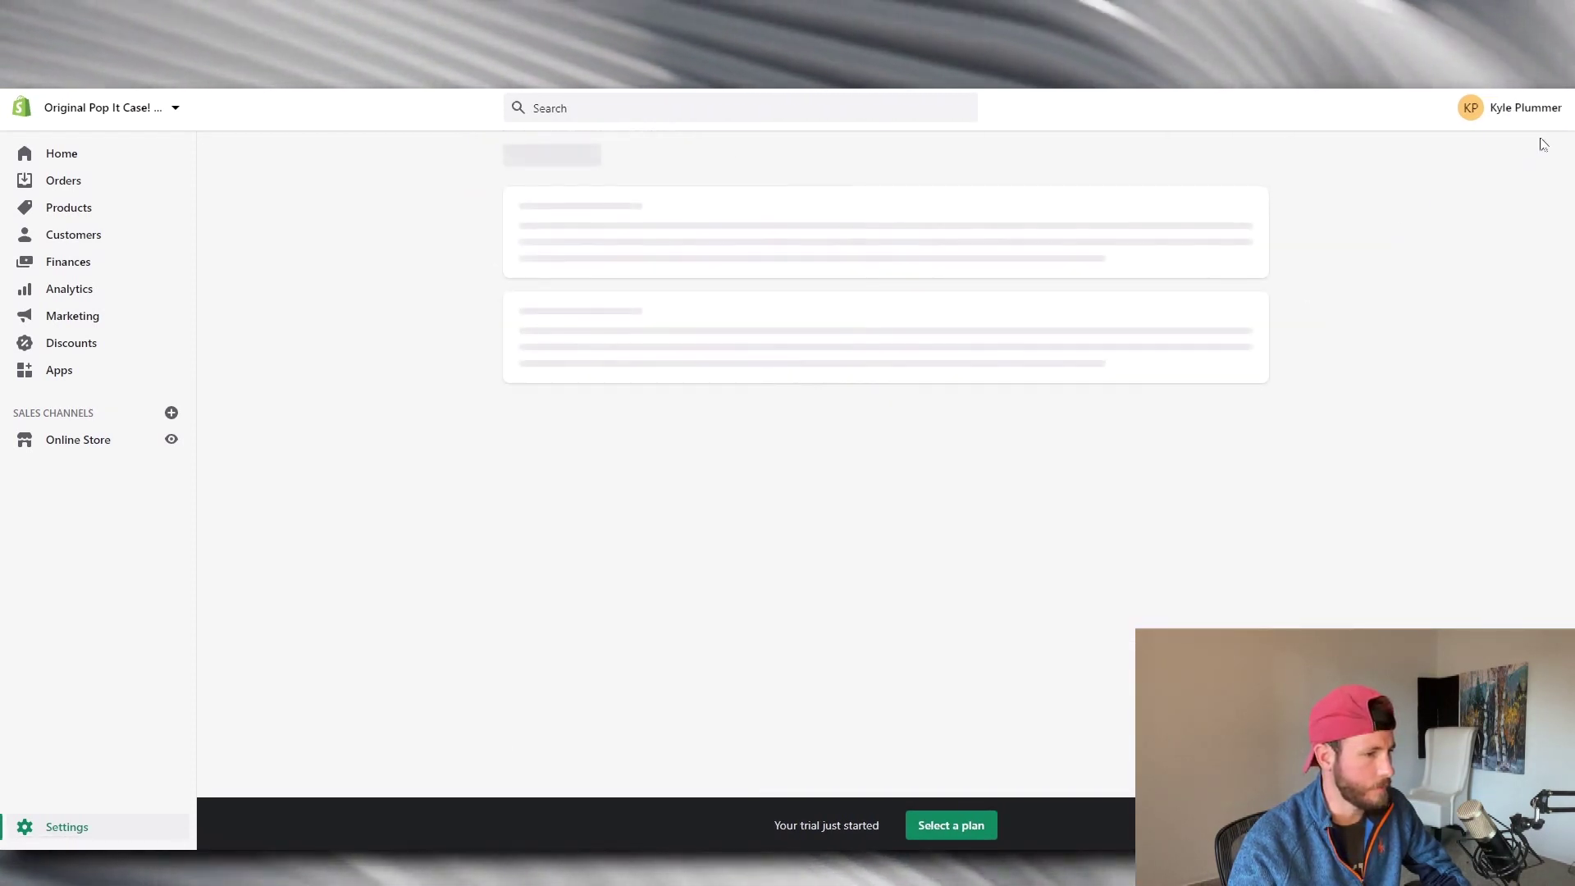
{"action": "scroll", "coordinate": [808, 512], "scroll_direction": "down", "scroll_amount": 4}
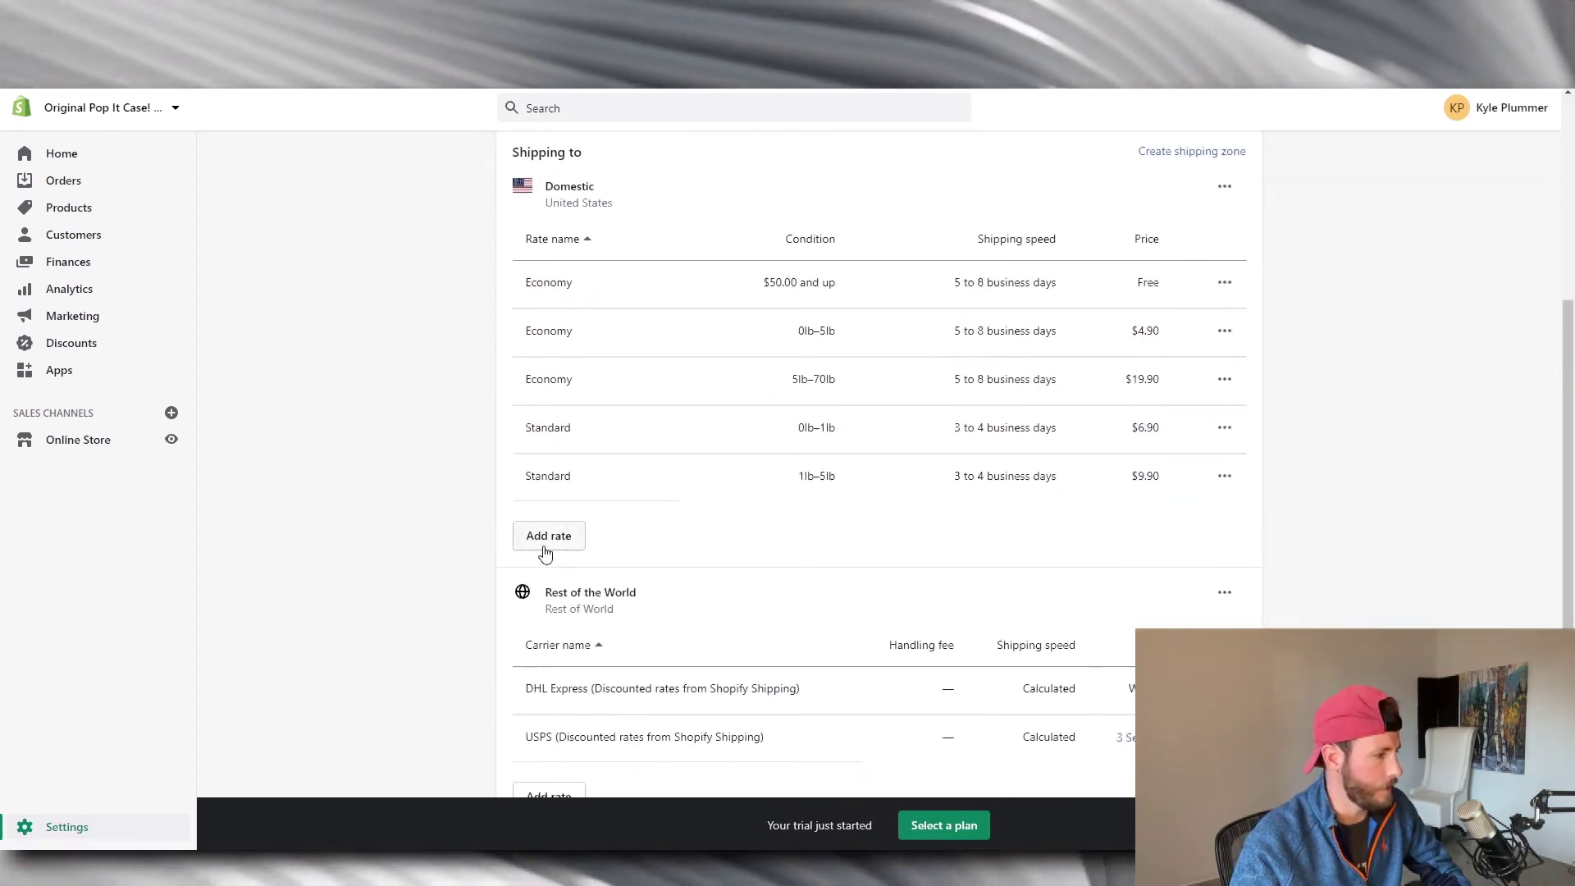
Add a custom Domestic rate named 'Free Shipping' priced at $0.00.
{"action": "left_click", "coordinate": [548, 535]}
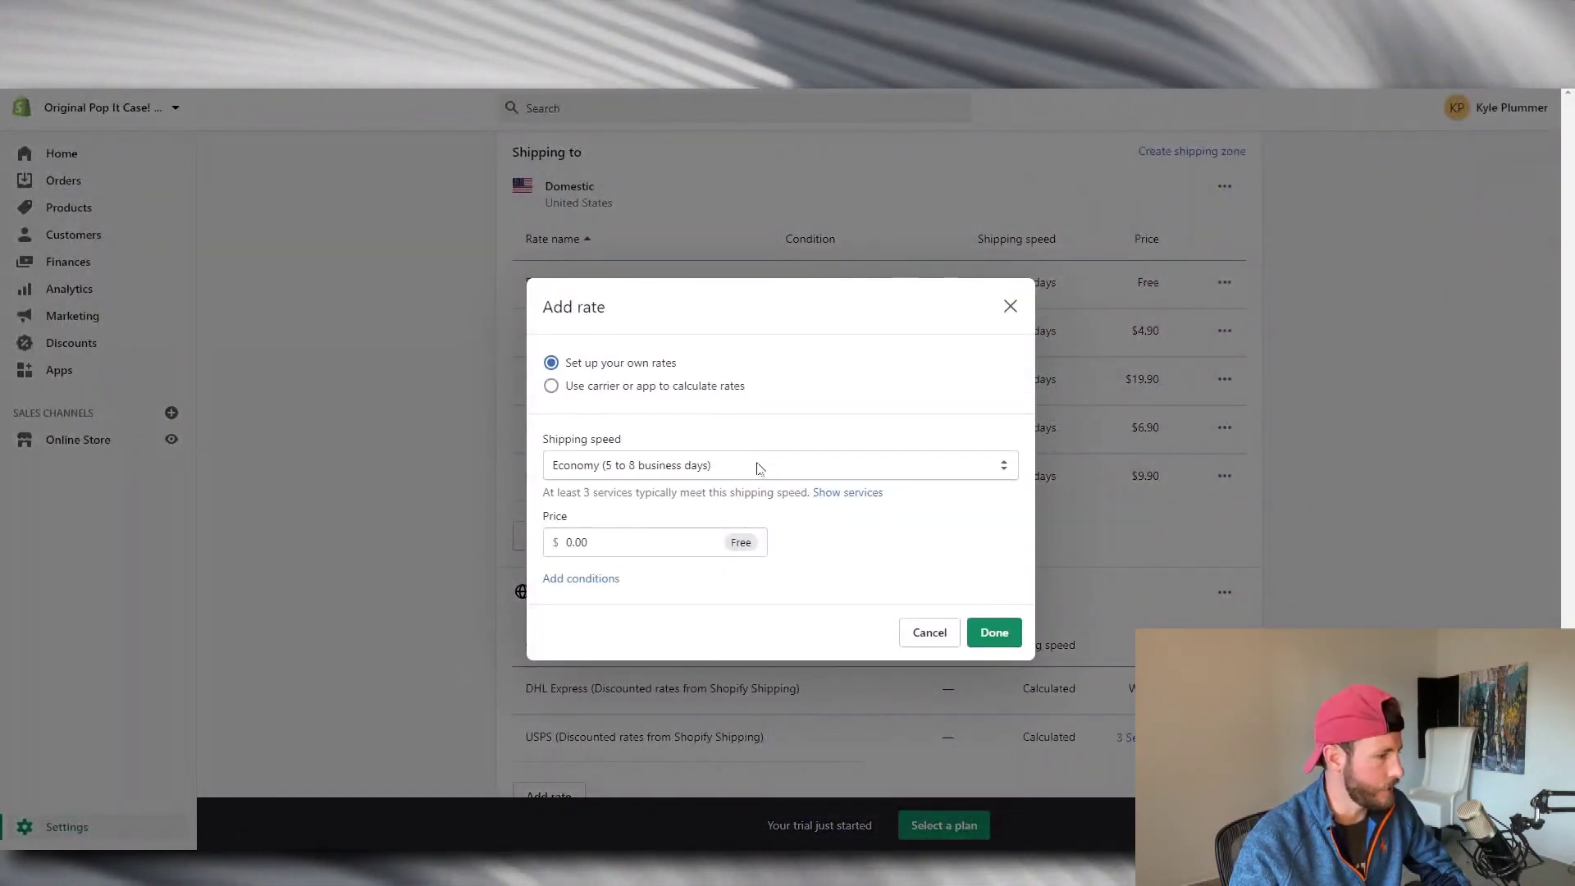
{"action": "left_click", "coordinate": [756, 463]}
{"action": "left_click", "coordinate": [743, 530]}
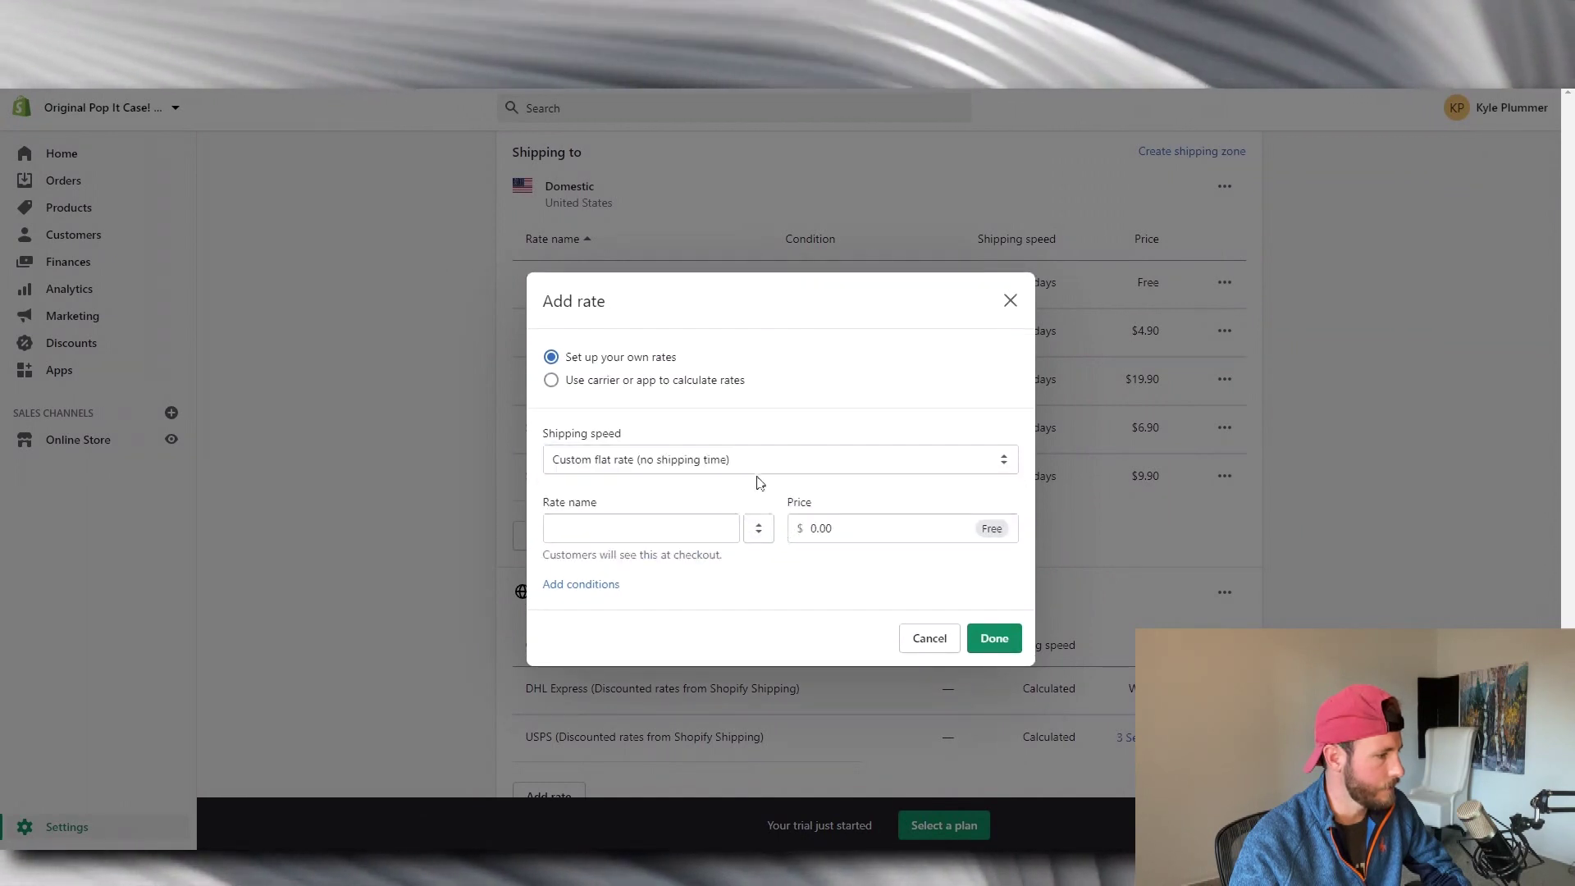
{"action": "left_click", "coordinate": [546, 535]}
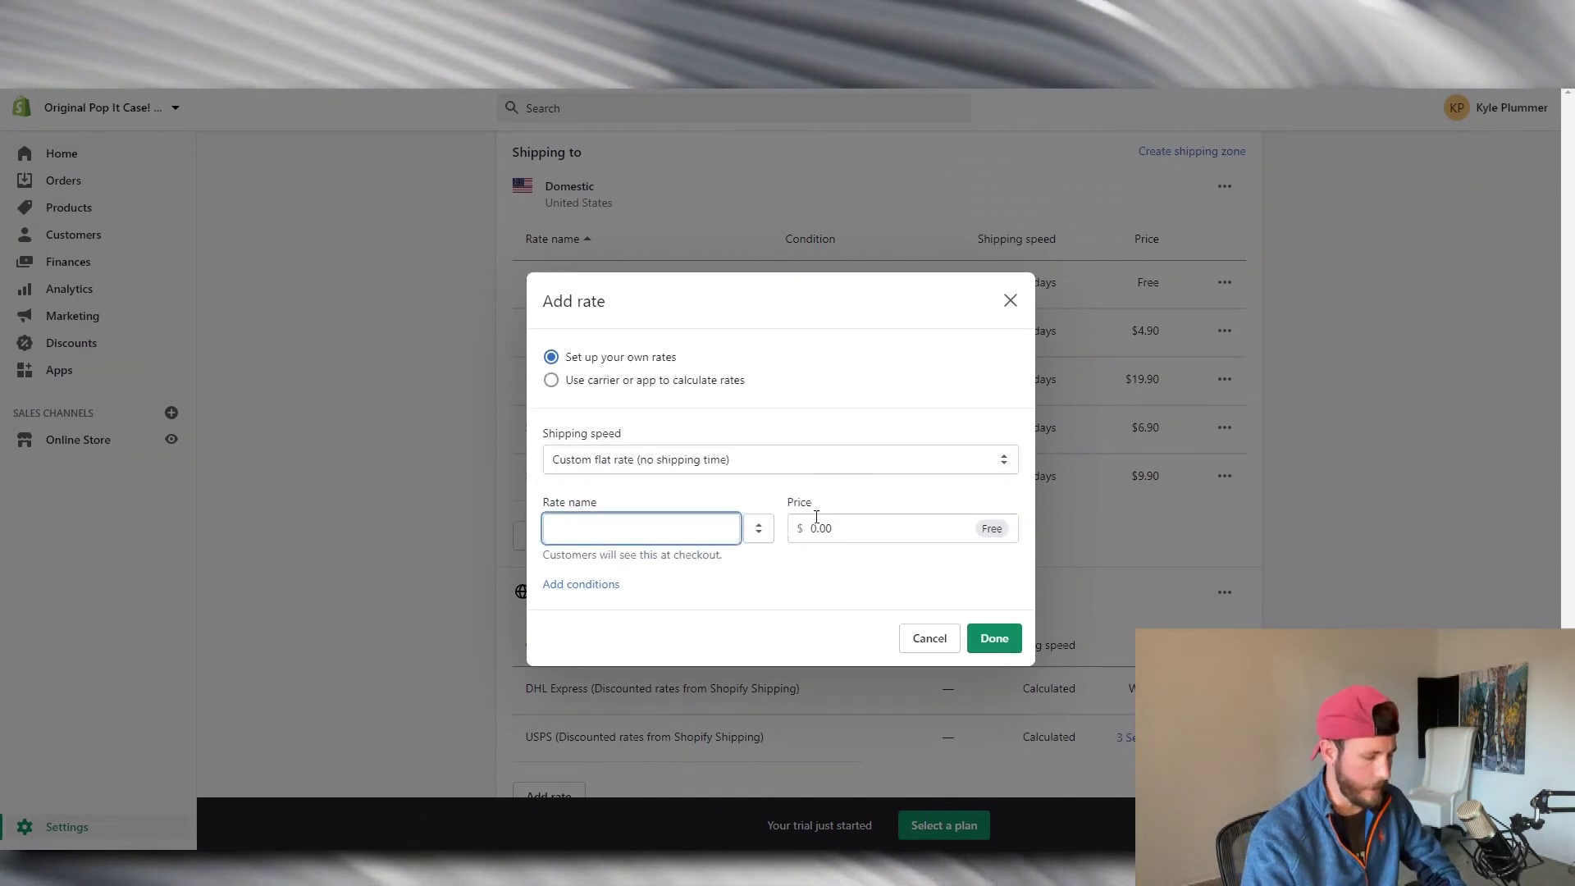
{"action": "type", "text": "R"}
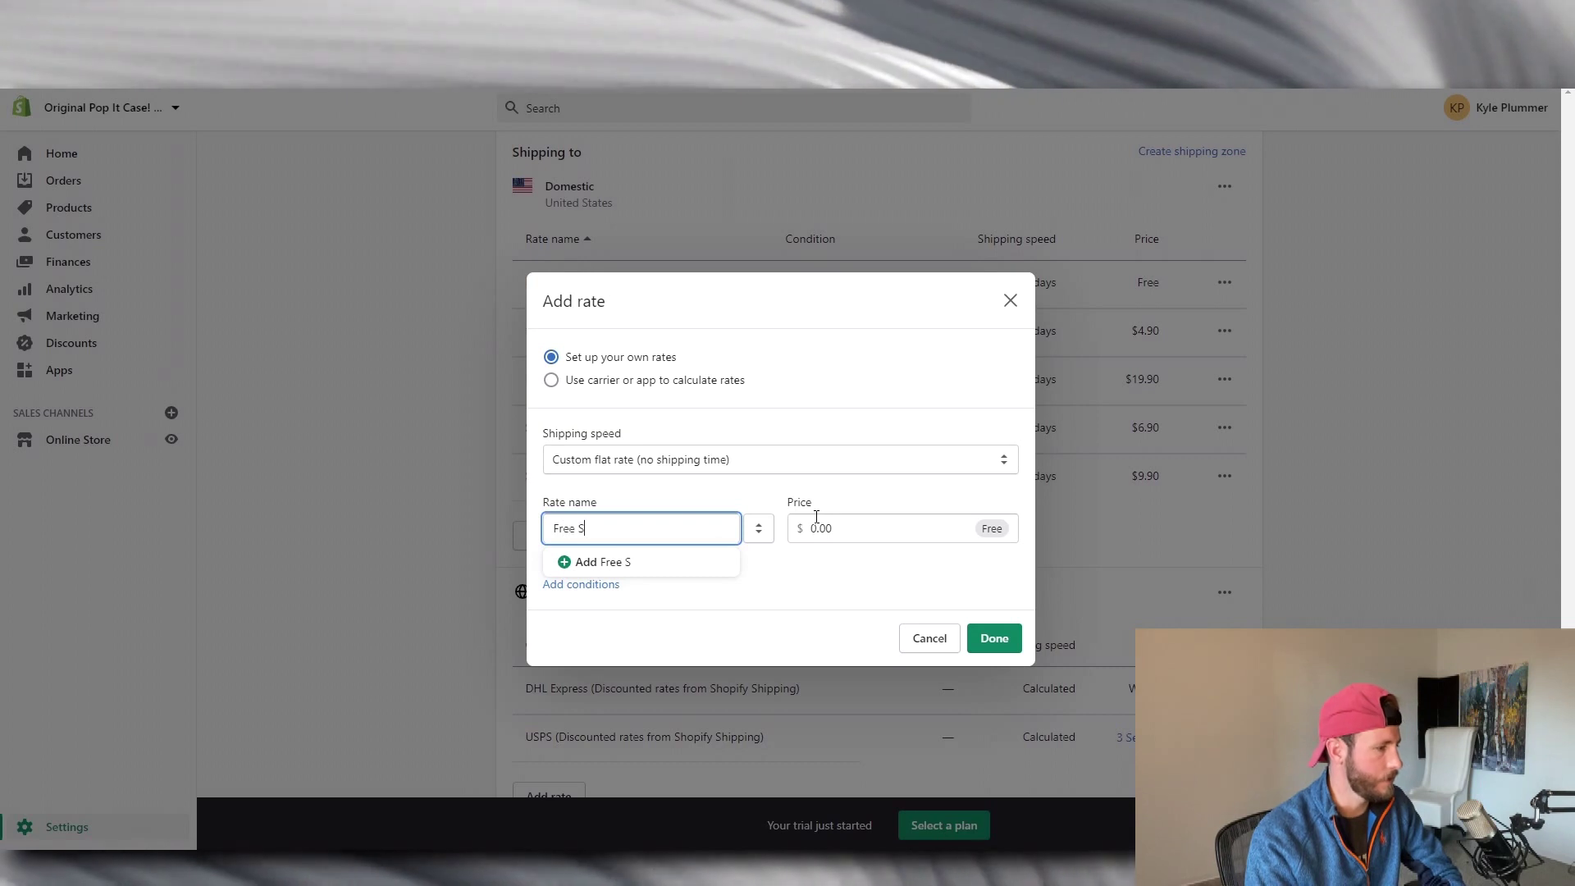
{"action": "type", "text": "Free Shipping"}
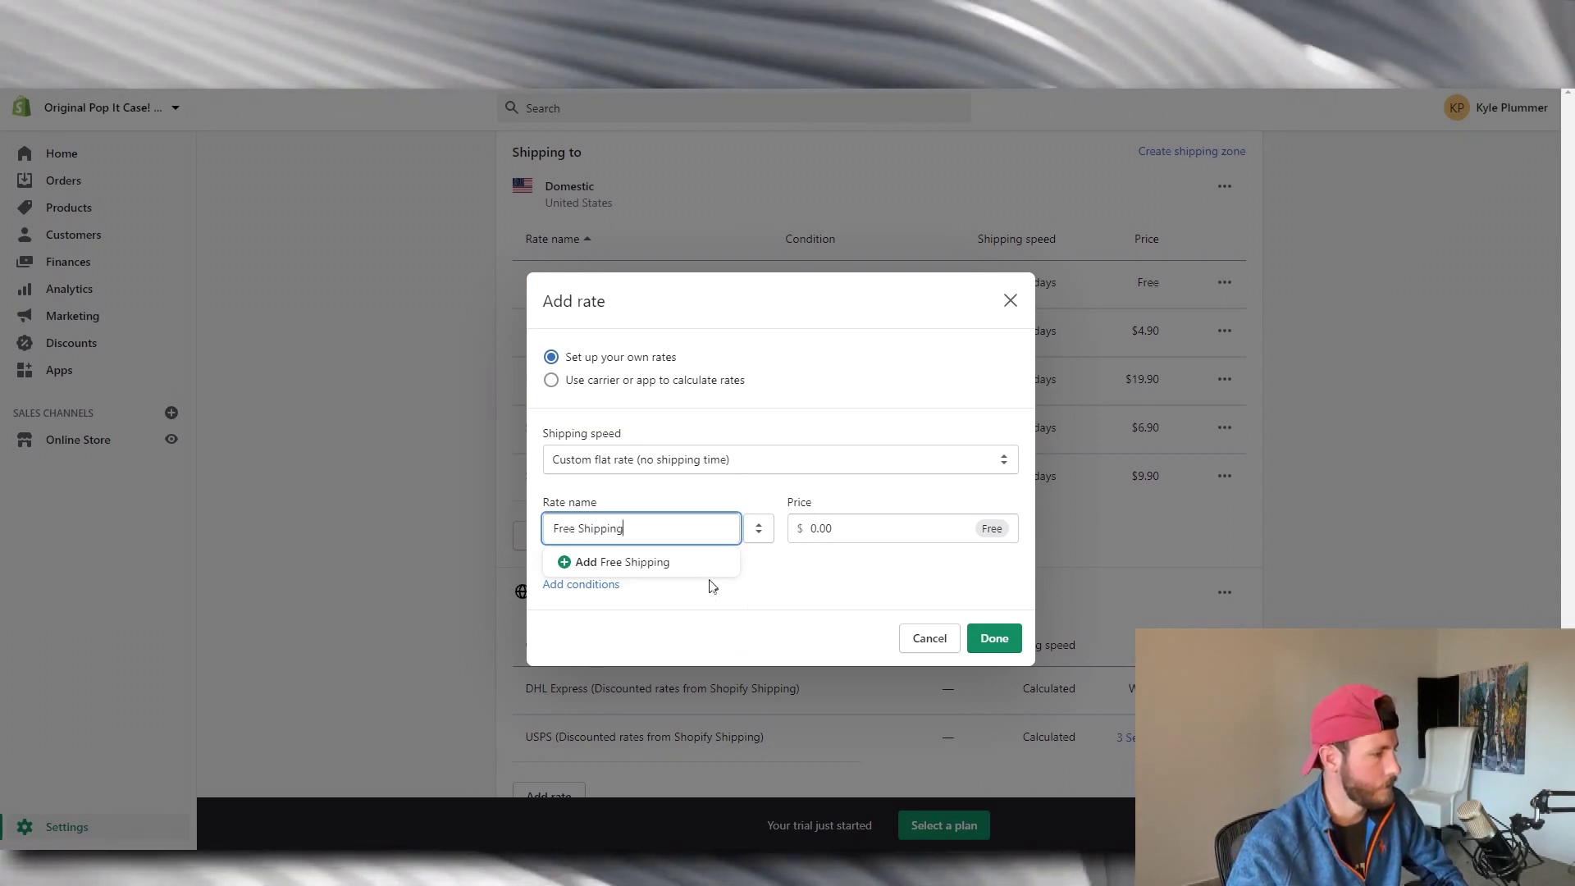
{"action": "left_click", "coordinate": [707, 574]}
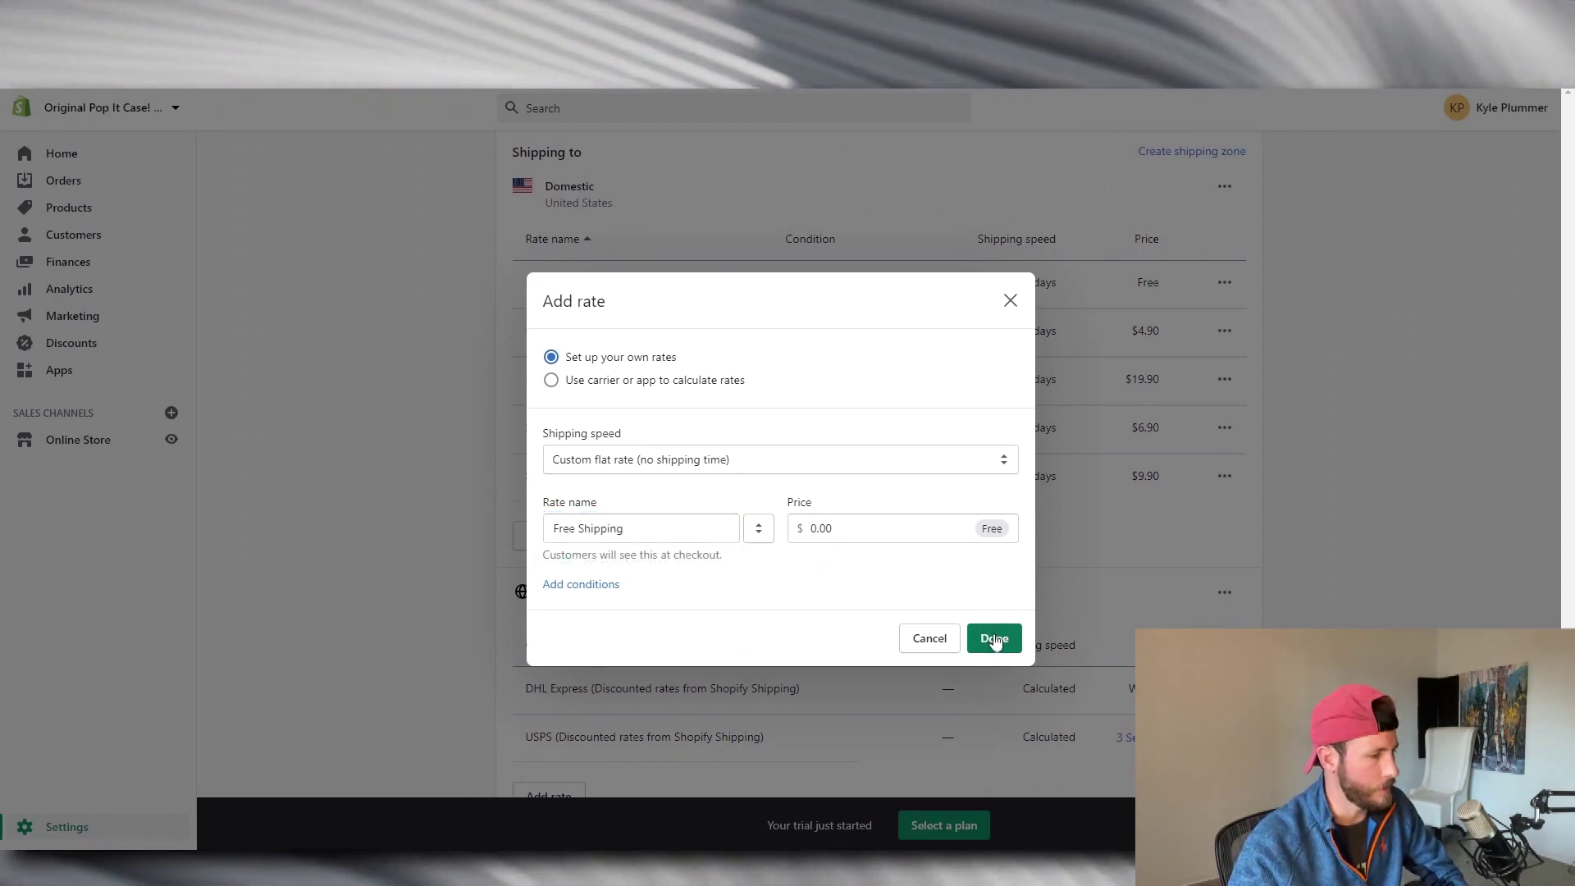
{"action": "left_click", "coordinate": [994, 638]}
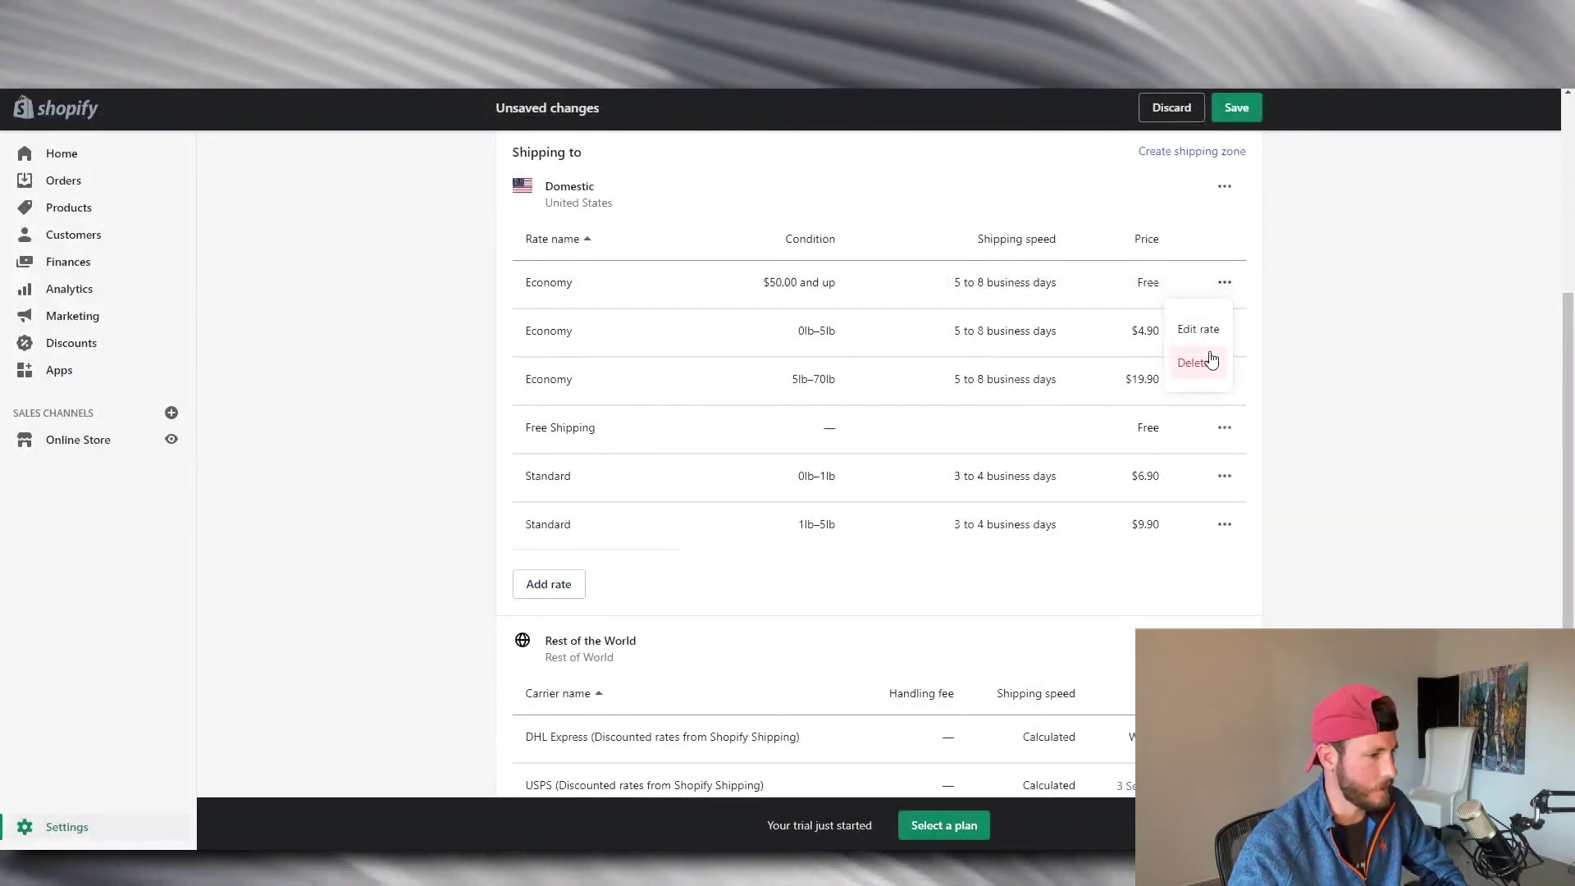
Delete the Economy and Standard (0lb–1lb, 1lb–5lb) Domestic rates.
{"action": "left_click", "coordinate": [1194, 364]}
{"action": "left_click", "coordinate": [1225, 284]}
{"action": "left_click", "coordinate": [1195, 363]}
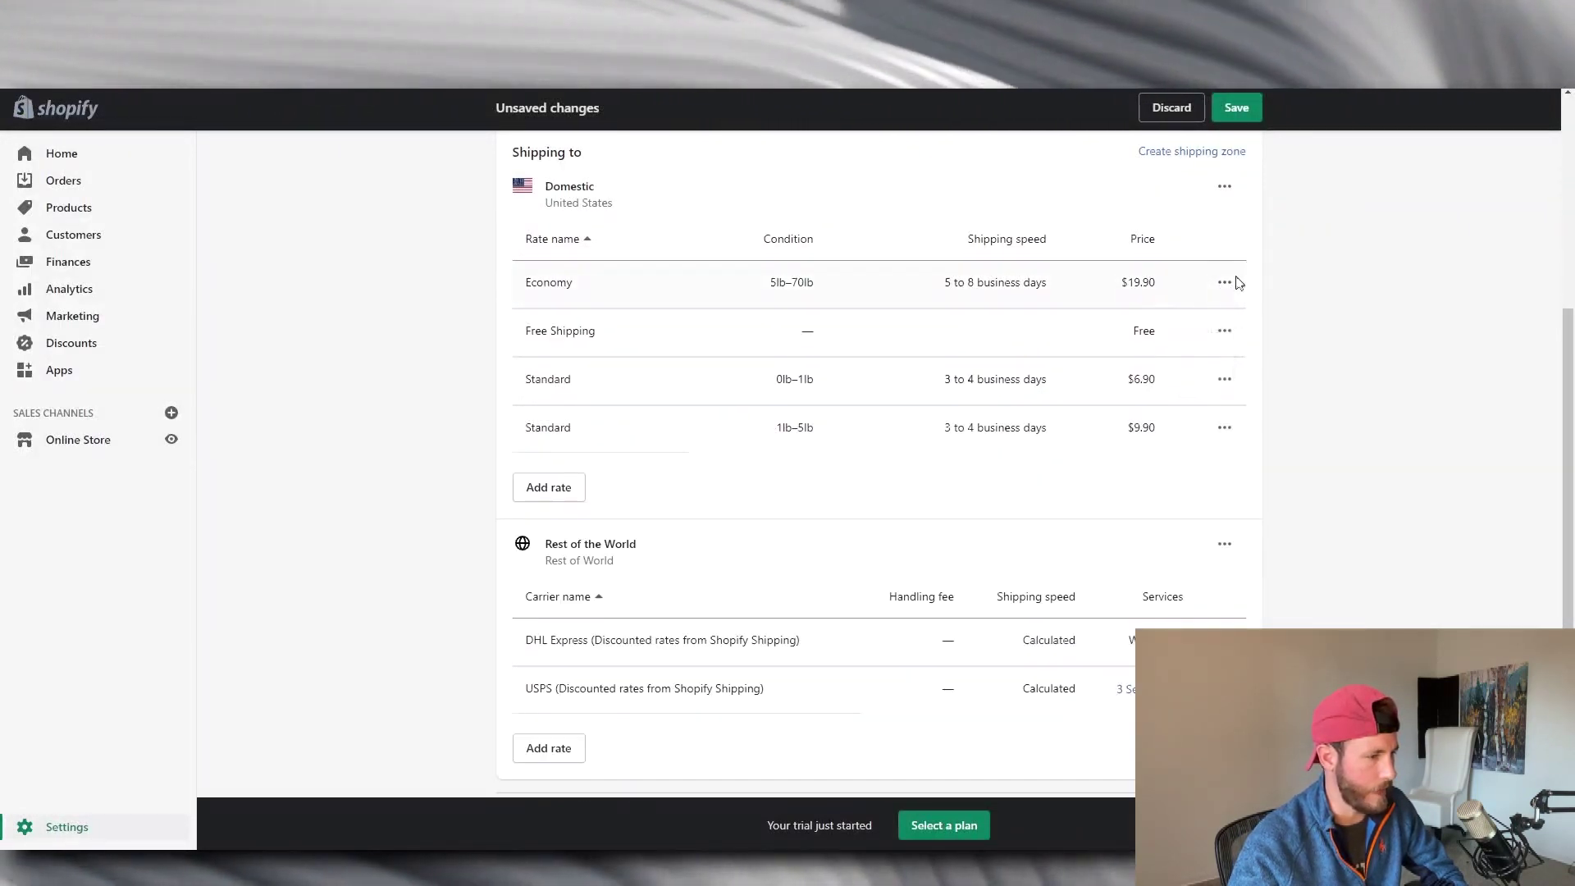
{"action": "left_click", "coordinate": [1225, 283]}
{"action": "left_click", "coordinate": [1194, 363]}
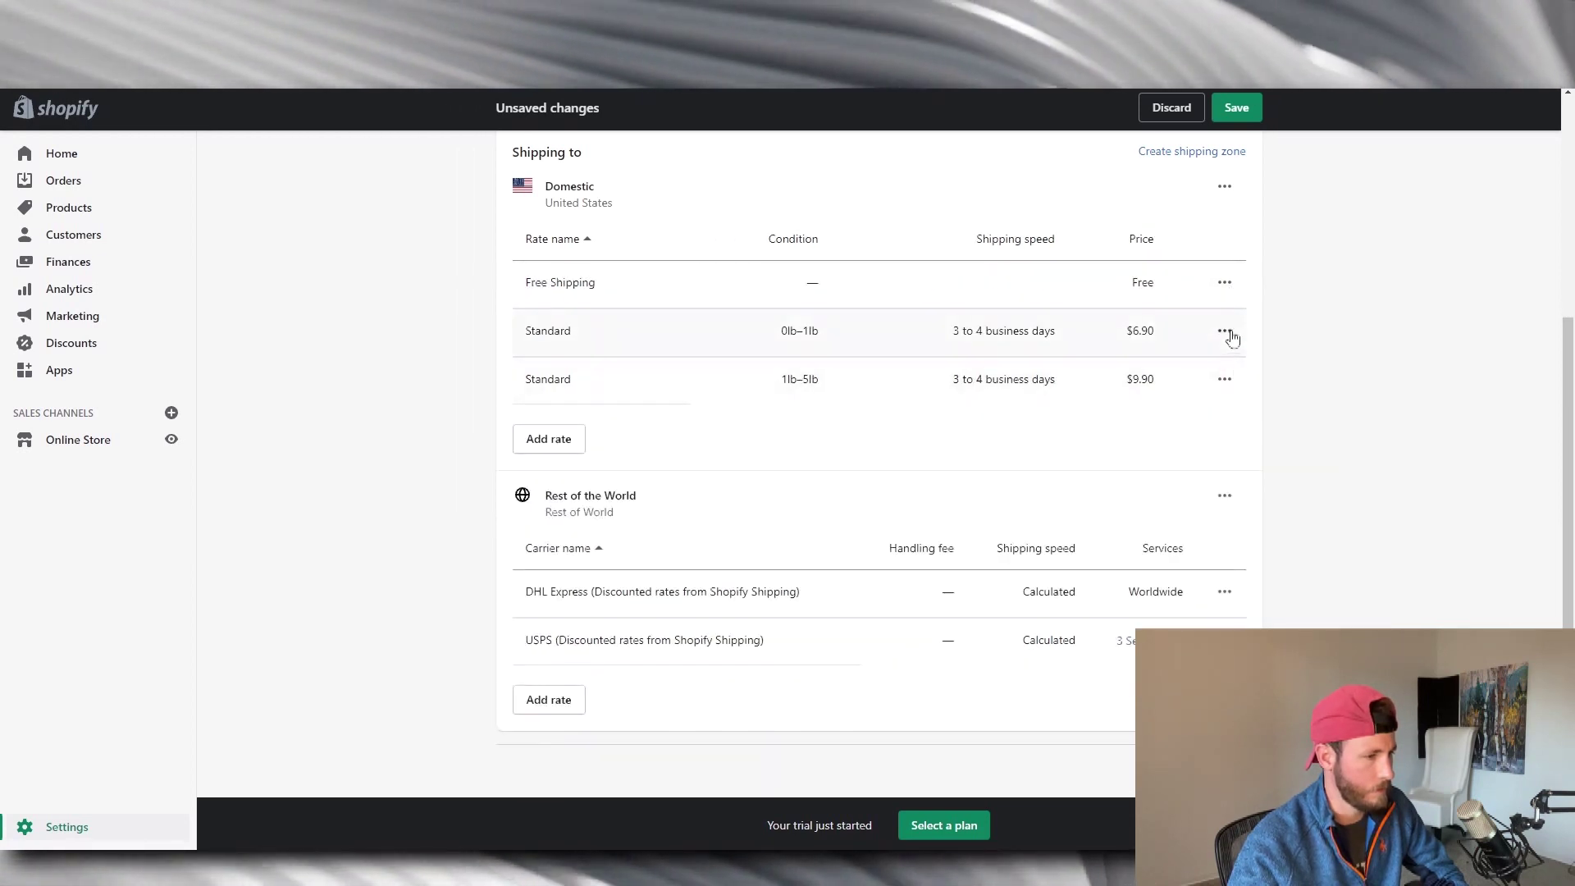
{"action": "left_click", "coordinate": [1224, 331]}
{"action": "left_click", "coordinate": [1195, 410]}
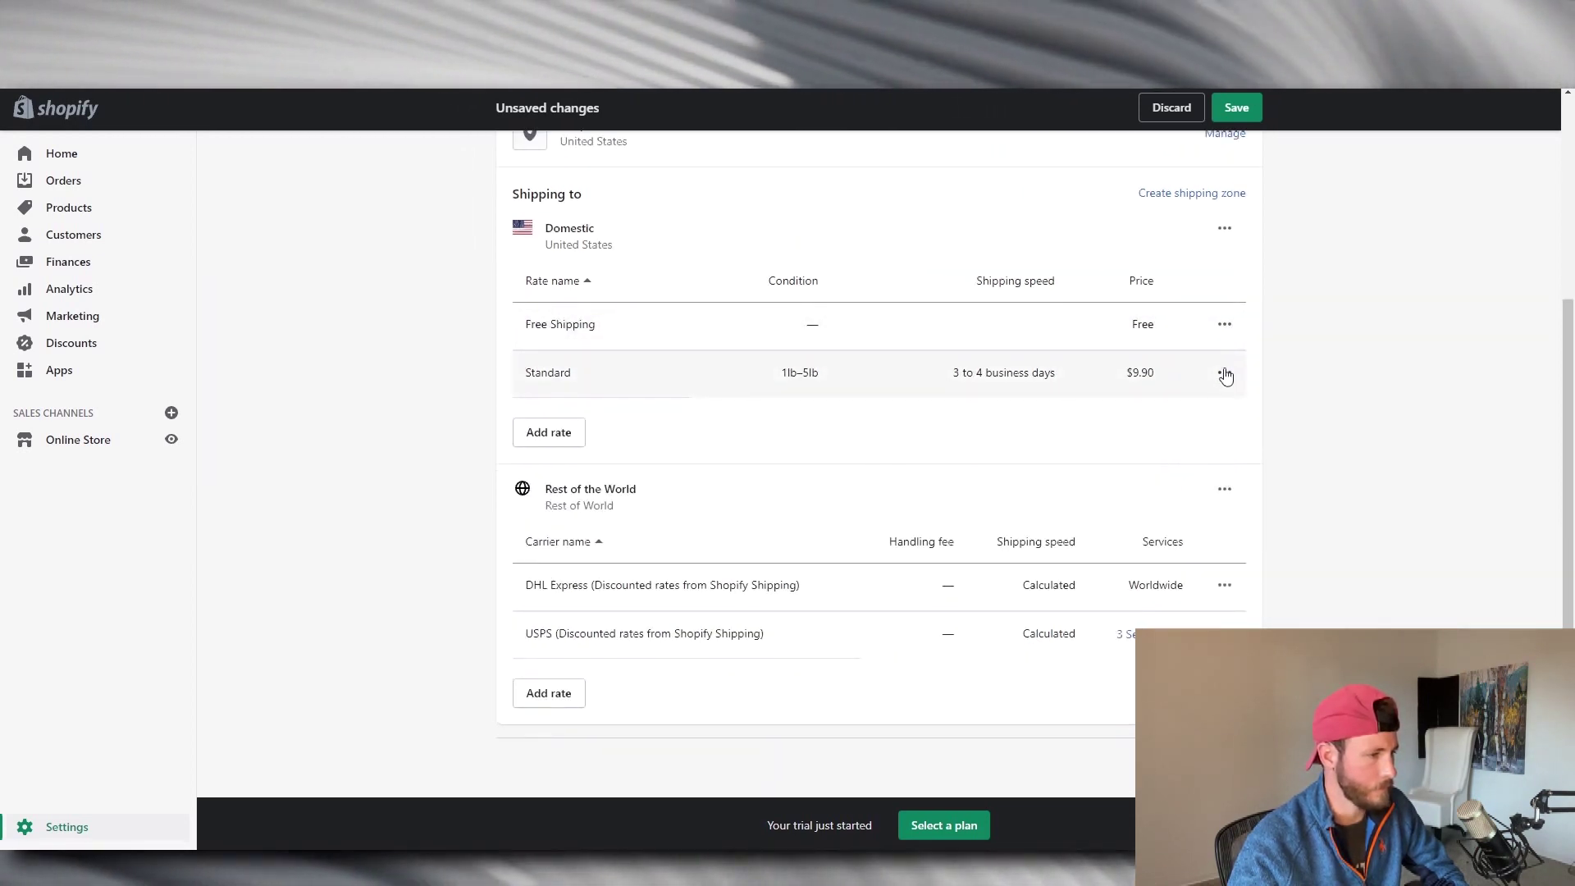
{"action": "left_click", "coordinate": [1224, 375]}
{"action": "left_click", "coordinate": [1195, 450]}
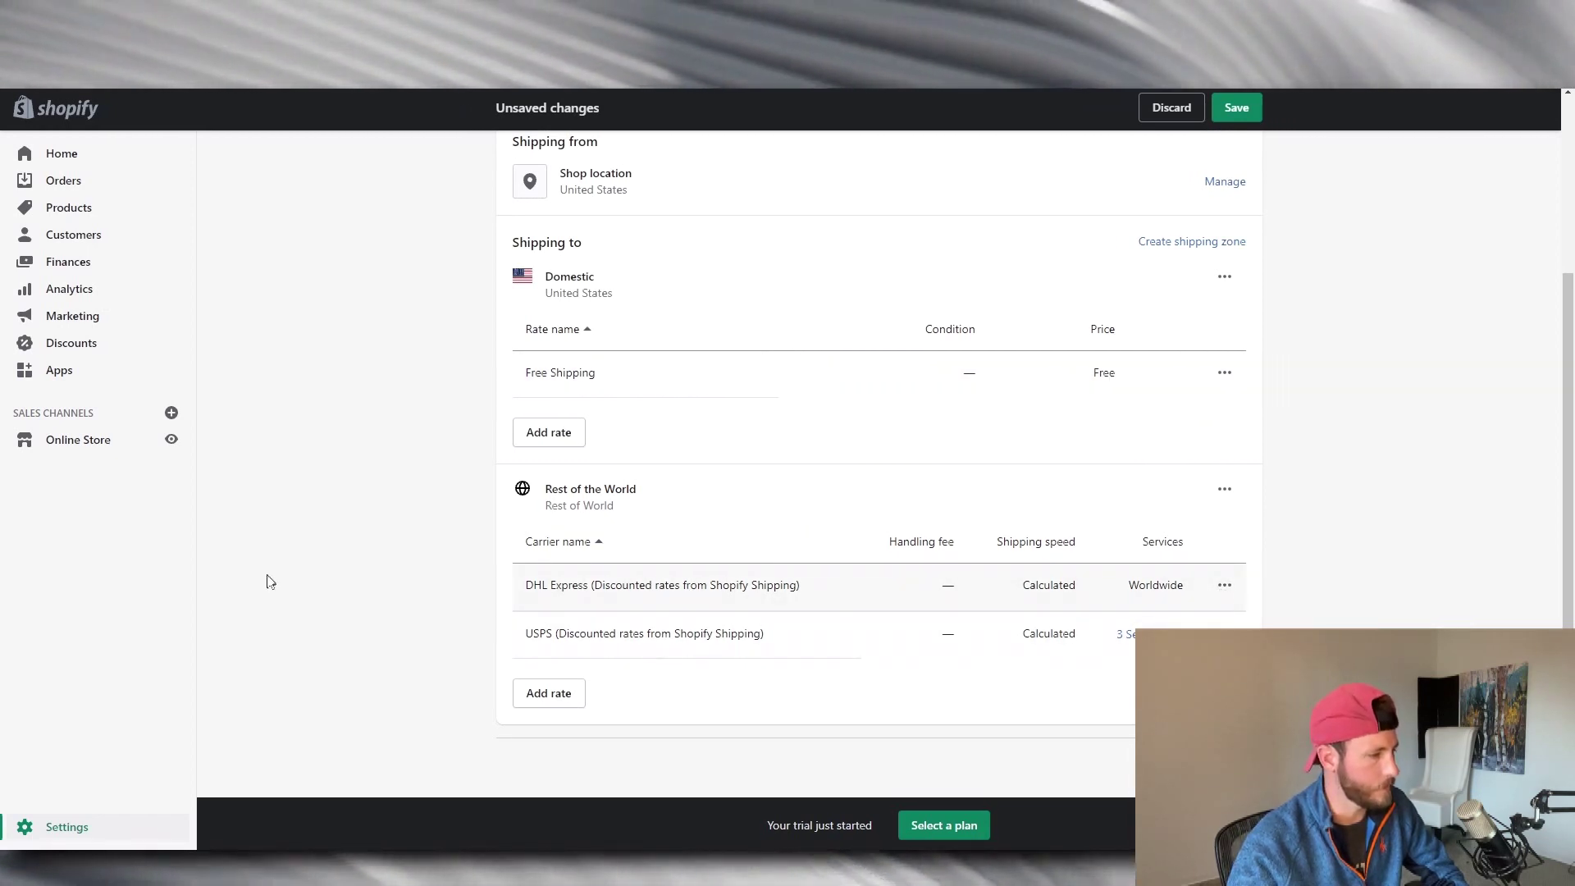
Add a custom flat rate named Free Shipping at $0.00 to the Rest of the World zone.
{"action": "left_click", "coordinate": [561, 691]}
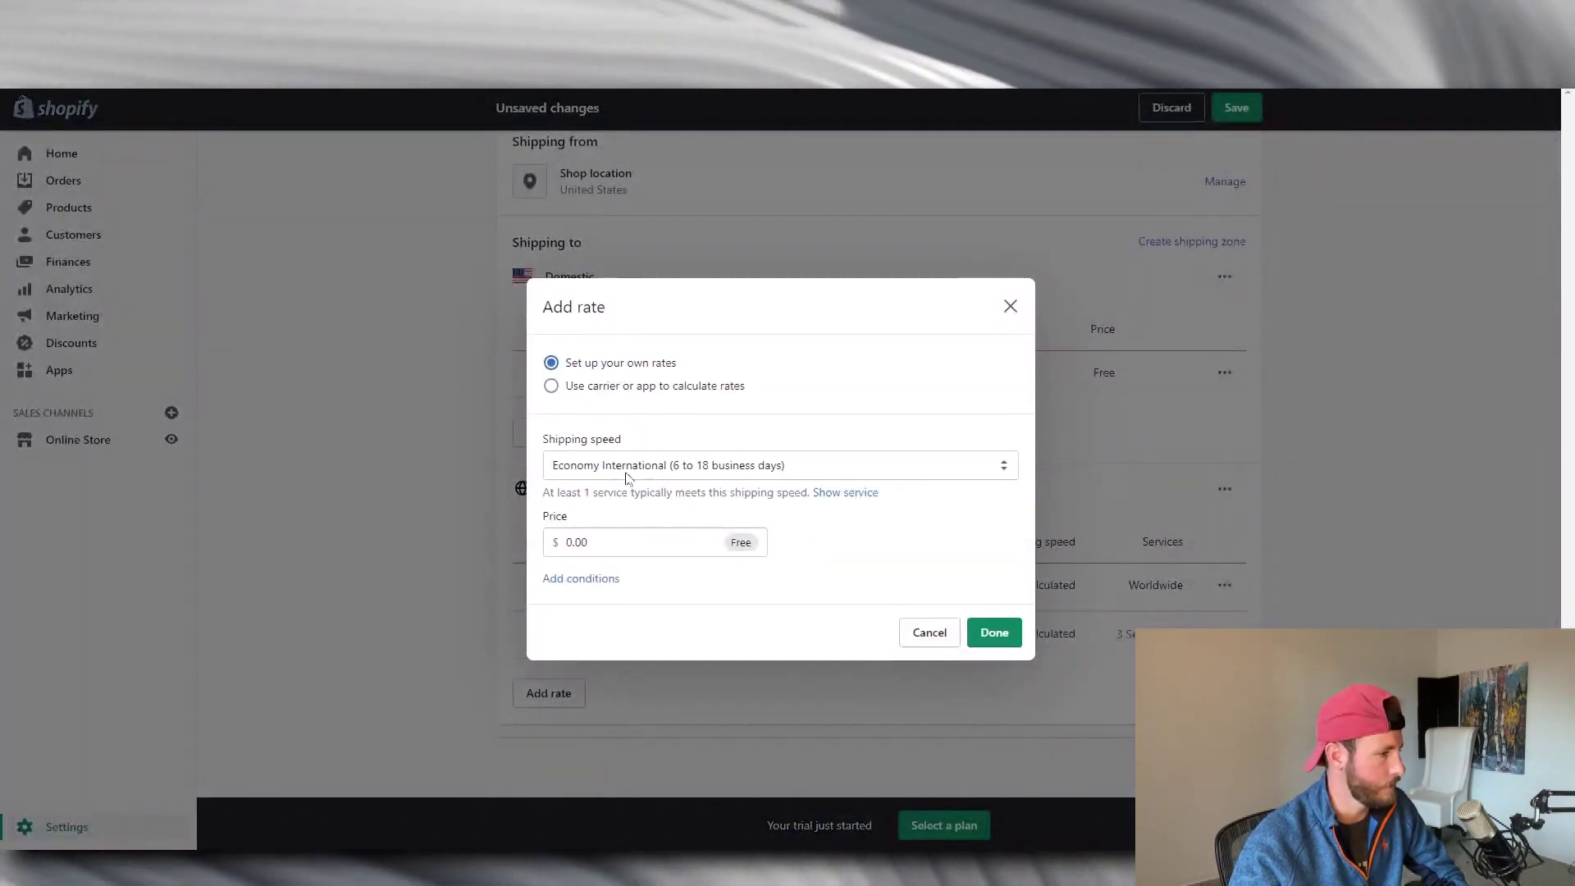
{"action": "left_click", "coordinate": [708, 465]}
{"action": "left_click", "coordinate": [607, 527]}
{"action": "left_click", "coordinate": [605, 525]}
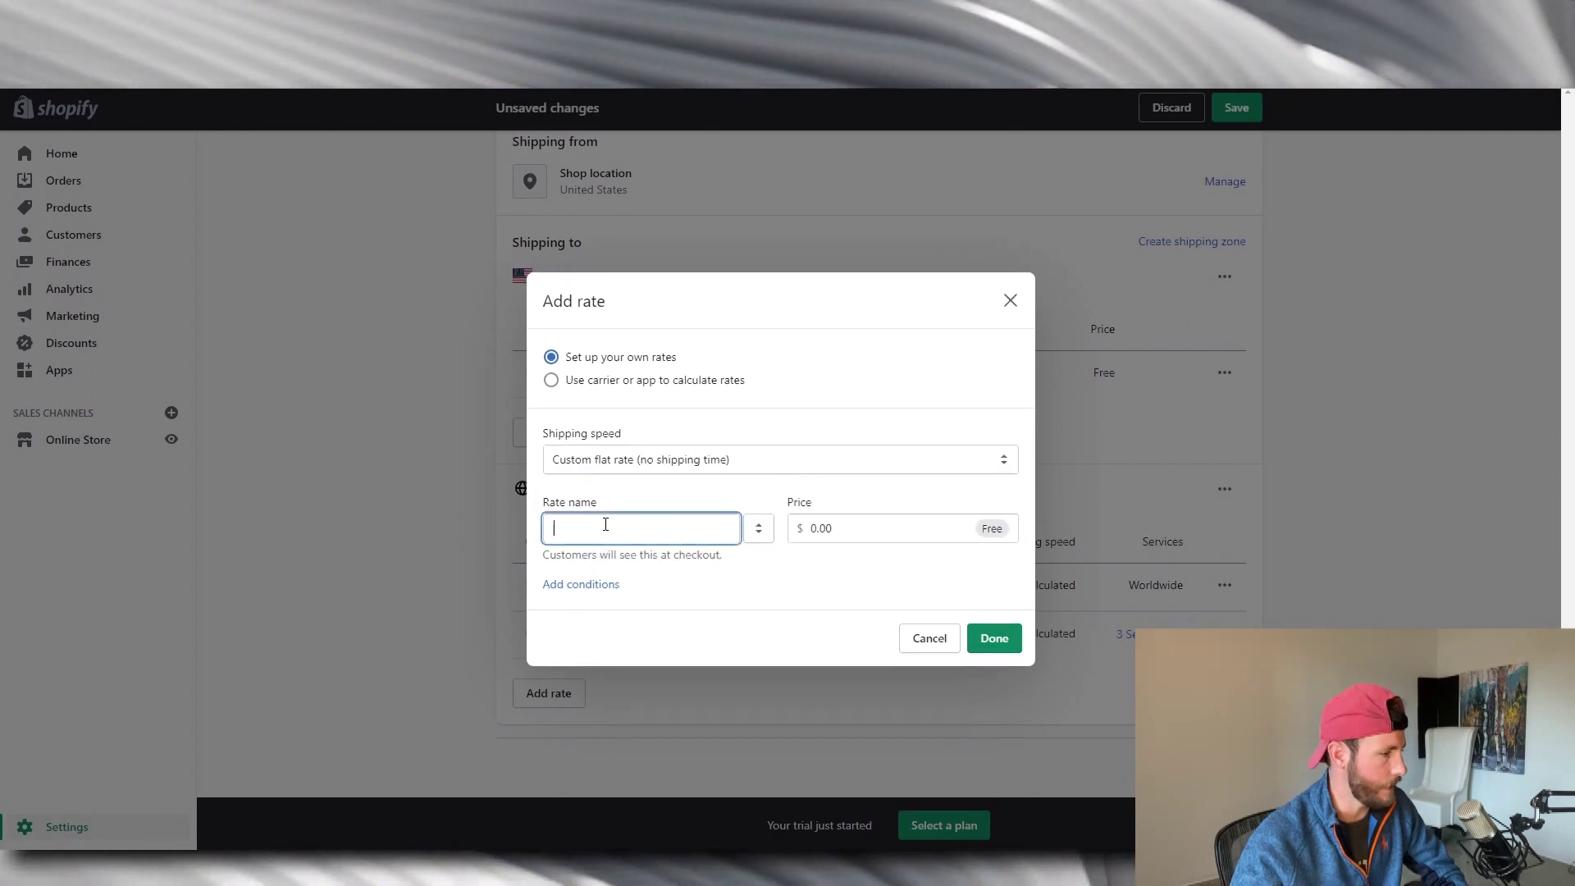
{"action": "type", "text": "Free Shipping"}
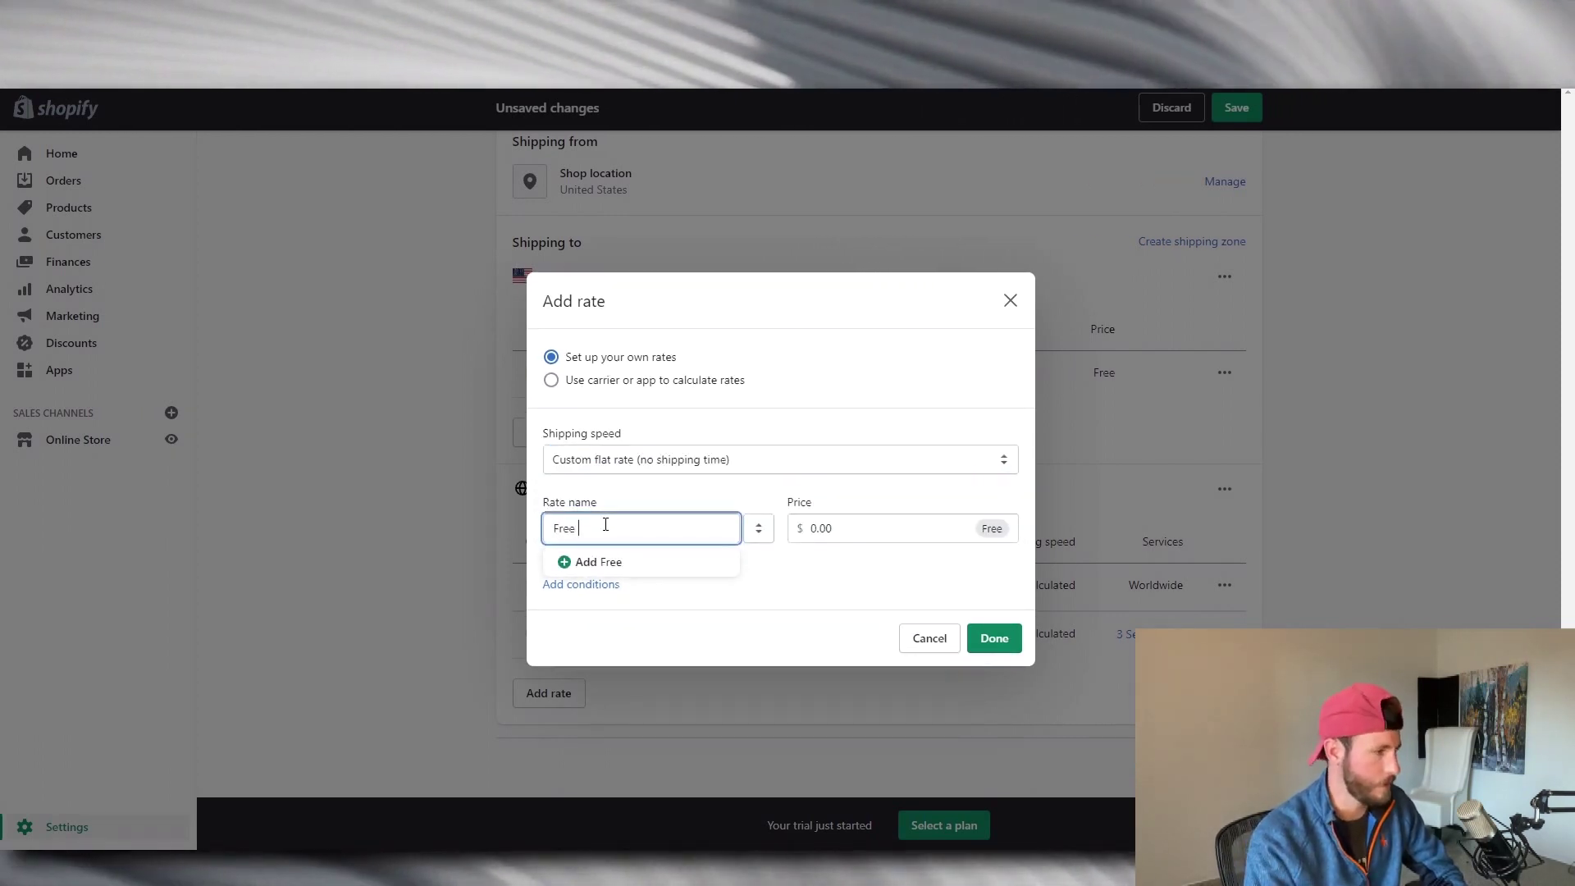
{"action": "left_click", "coordinate": [707, 561]}
{"action": "left_click", "coordinate": [994, 638]}
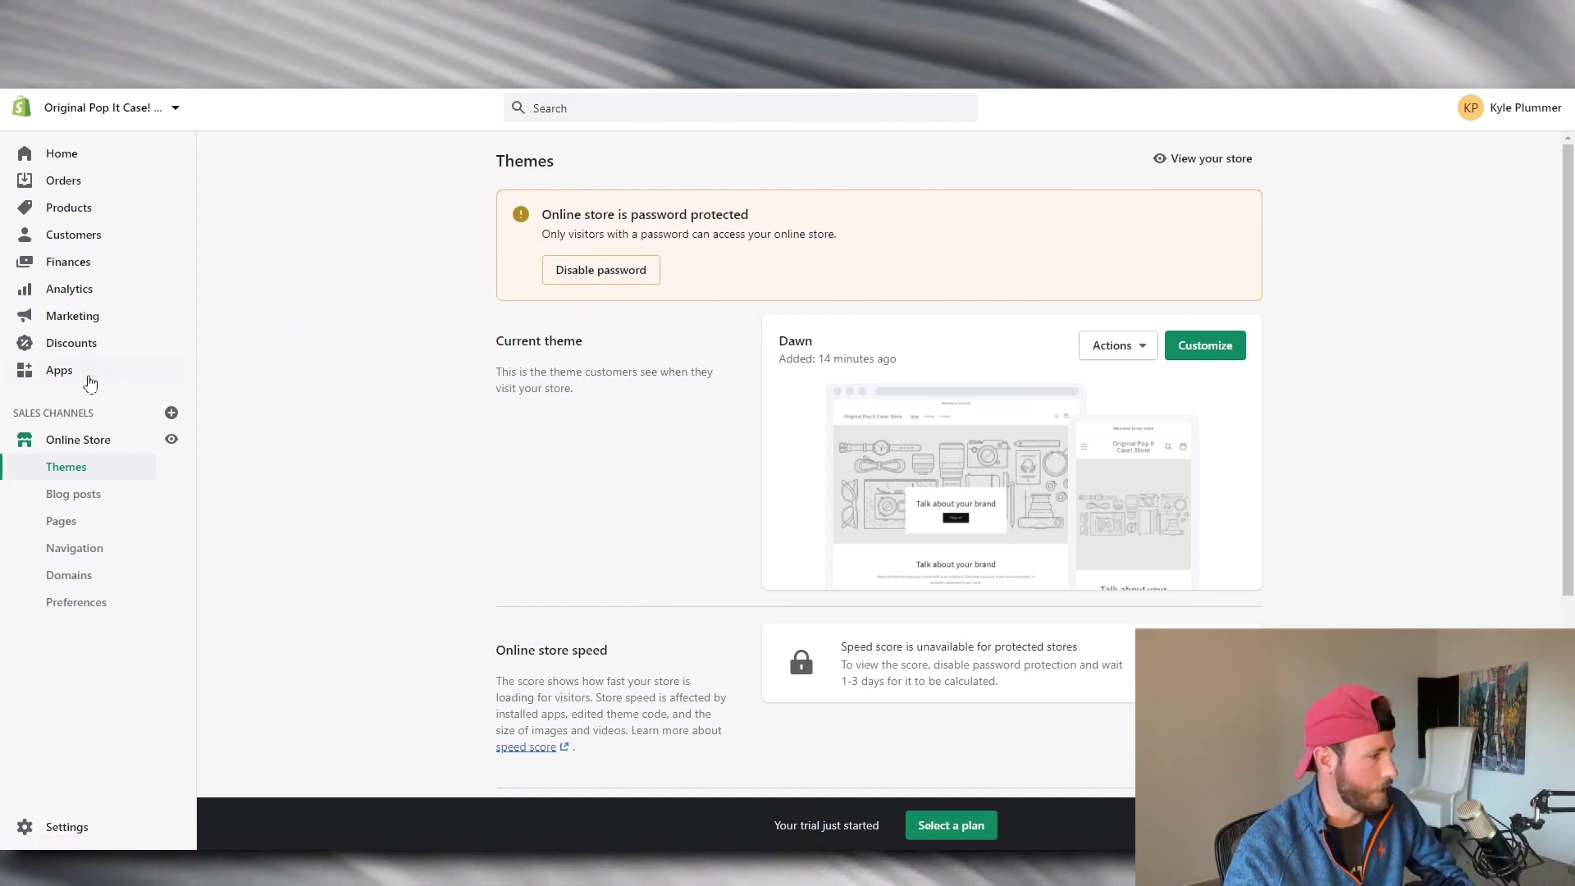
Go to Apps in the left admin navigation.
{"action": "left_click", "coordinate": [77, 379]}
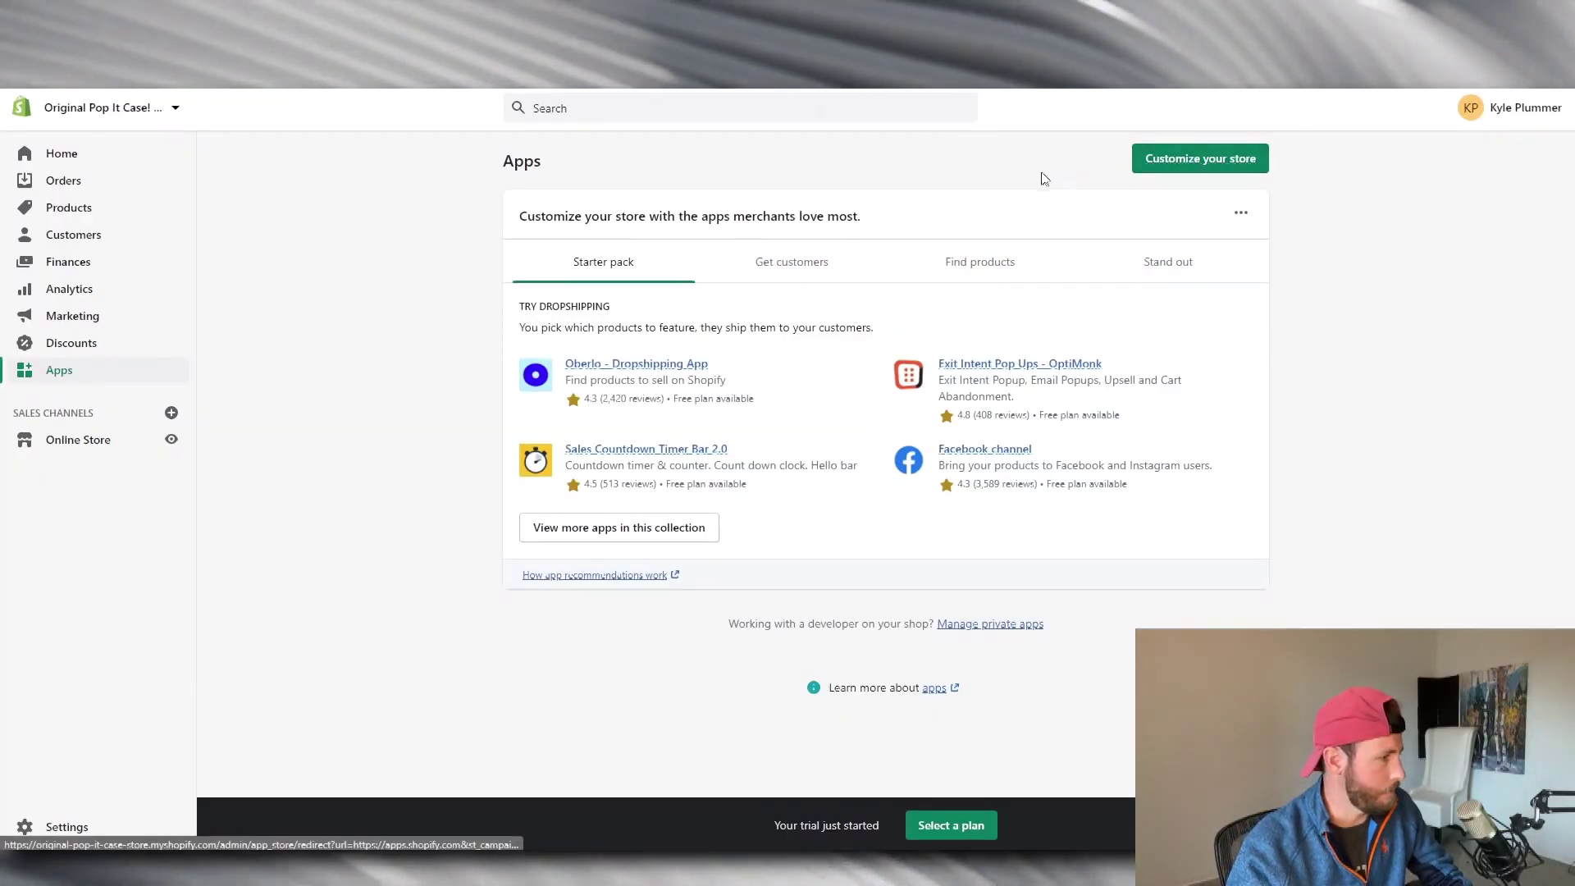
Search the Shopify App Store for 'oberl' and add the Oberlo - Dropshipping App.
{"action": "left_click", "coordinate": [1207, 157]}
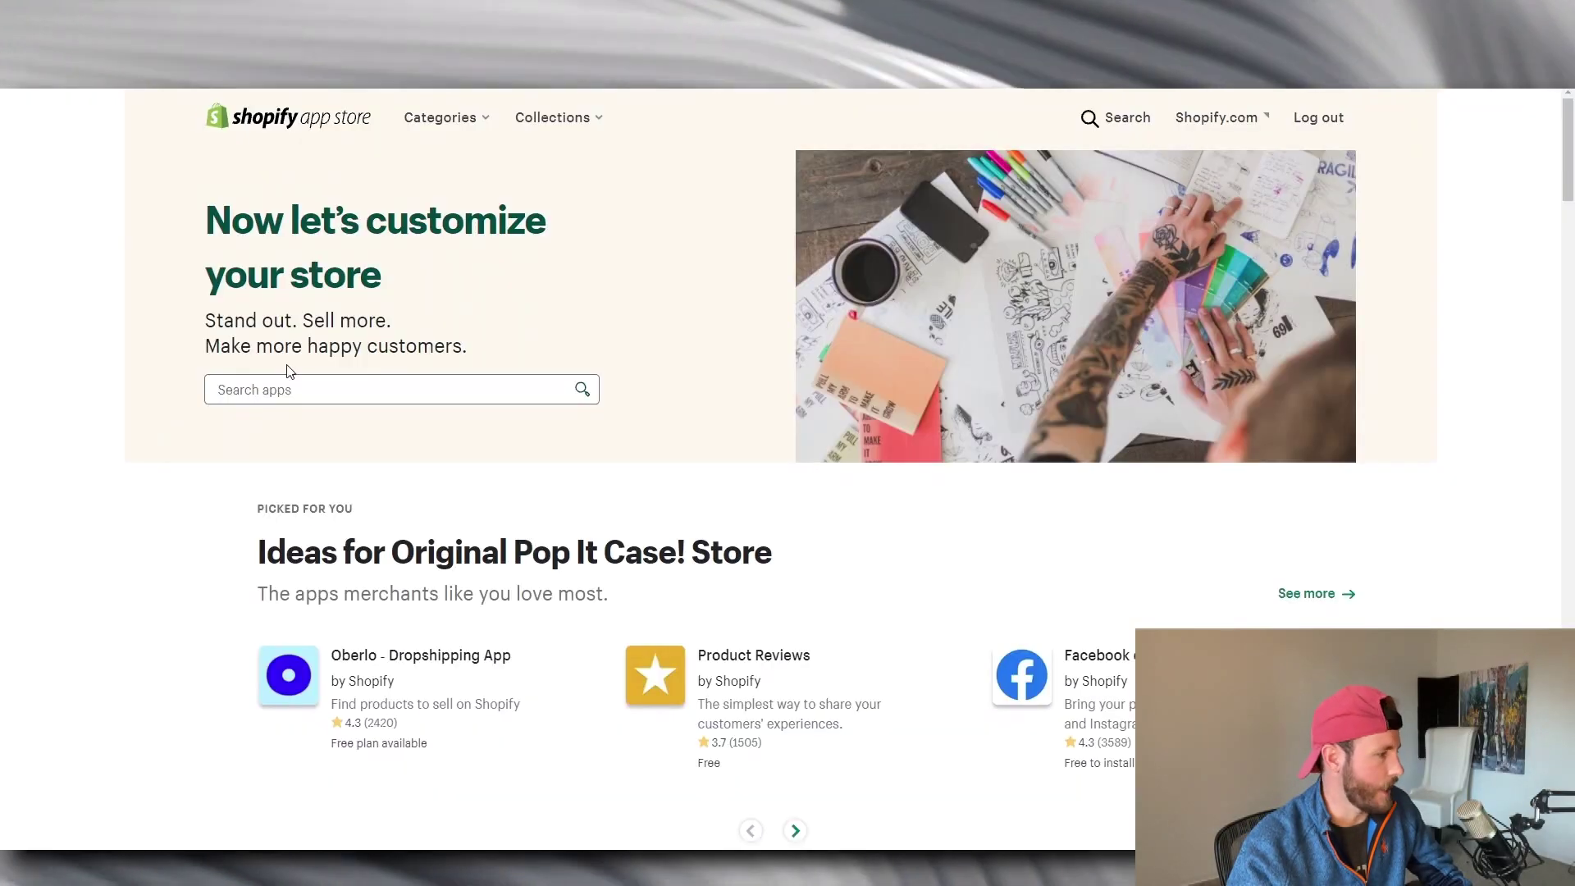
{"action": "left_click", "coordinate": [311, 394]}
{"action": "type", "text": "ober"}
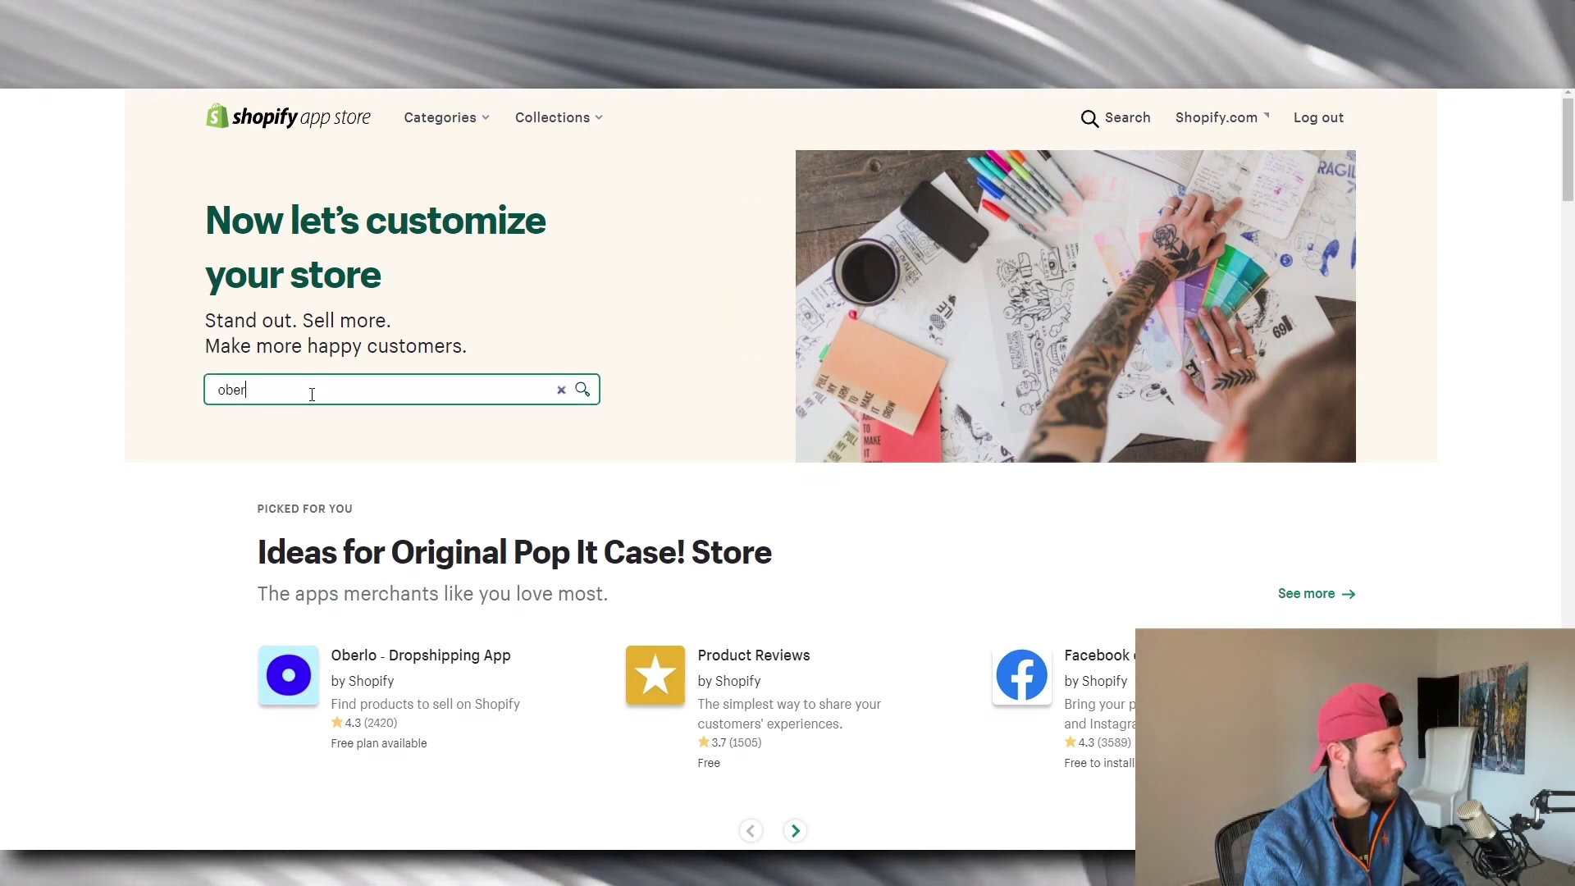
{"action": "type", "text": "l"}
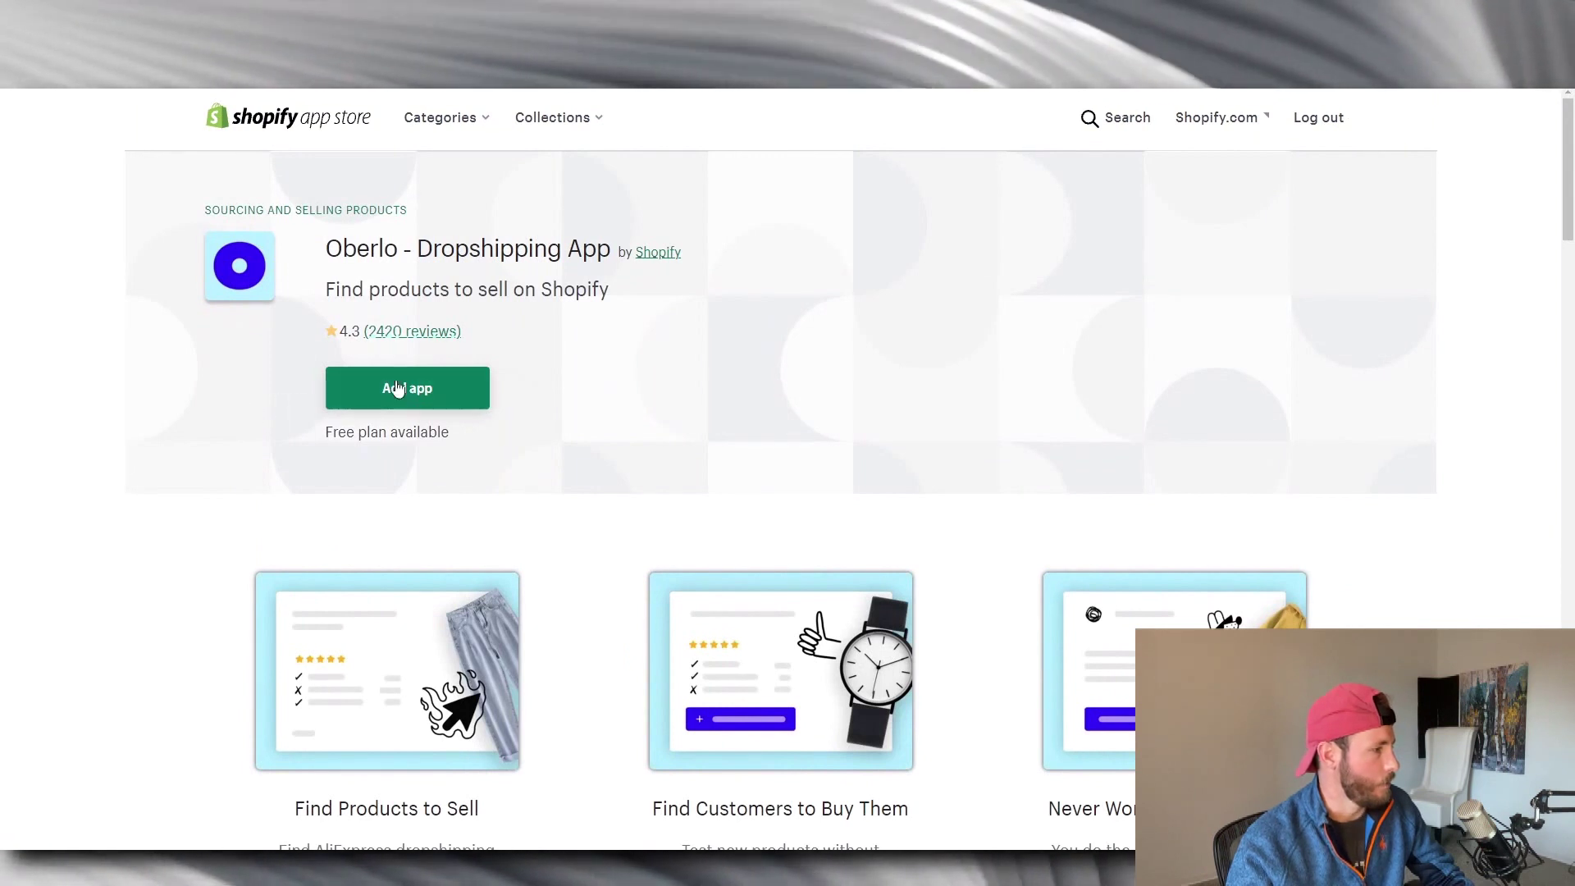
{"action": "left_click", "coordinate": [415, 387]}
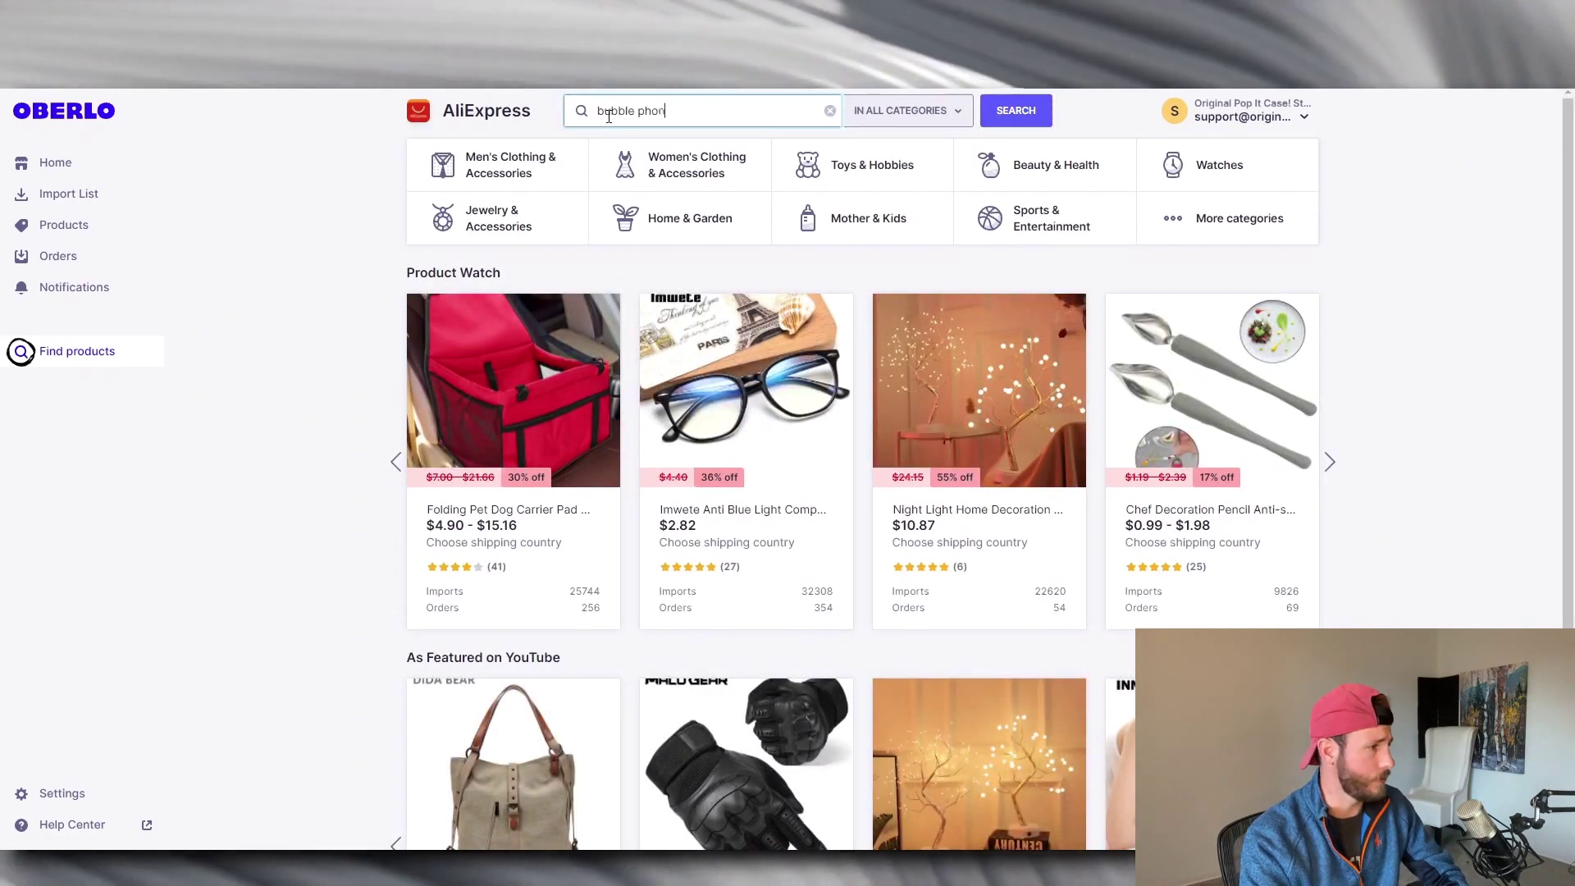
Find the bubble phone case in Oberlo and retitle it 'Pop It! Case'.
{"action": "type", "text": "se"}
{"action": "key", "text": "Return"}
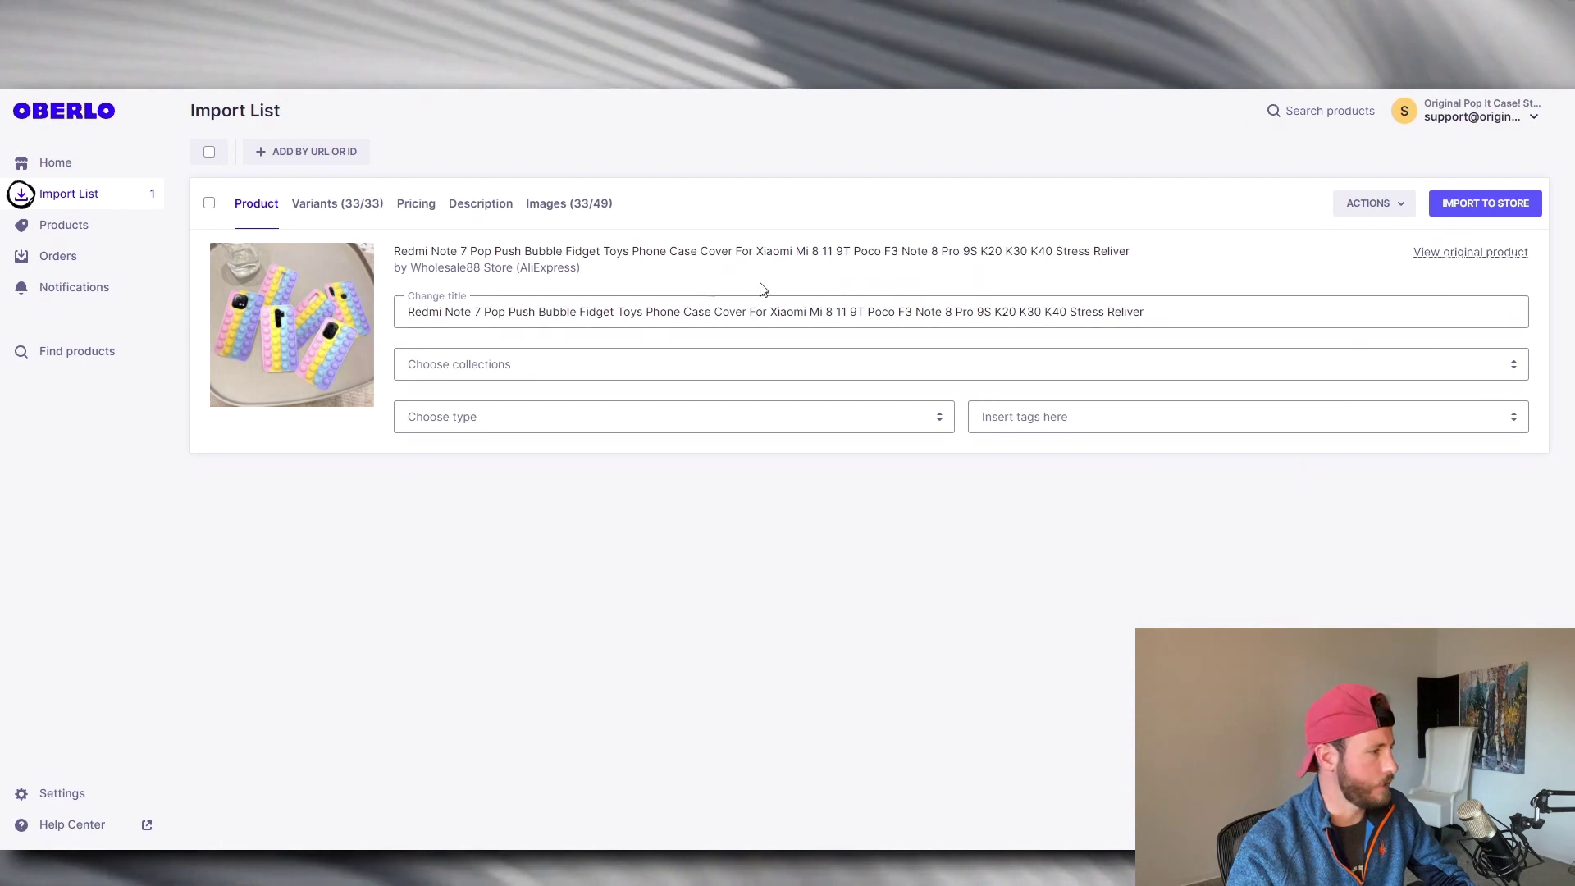
{"action": "left_click", "coordinate": [555, 312]}
{"action": "triple_click", "coordinate": [702, 311]}
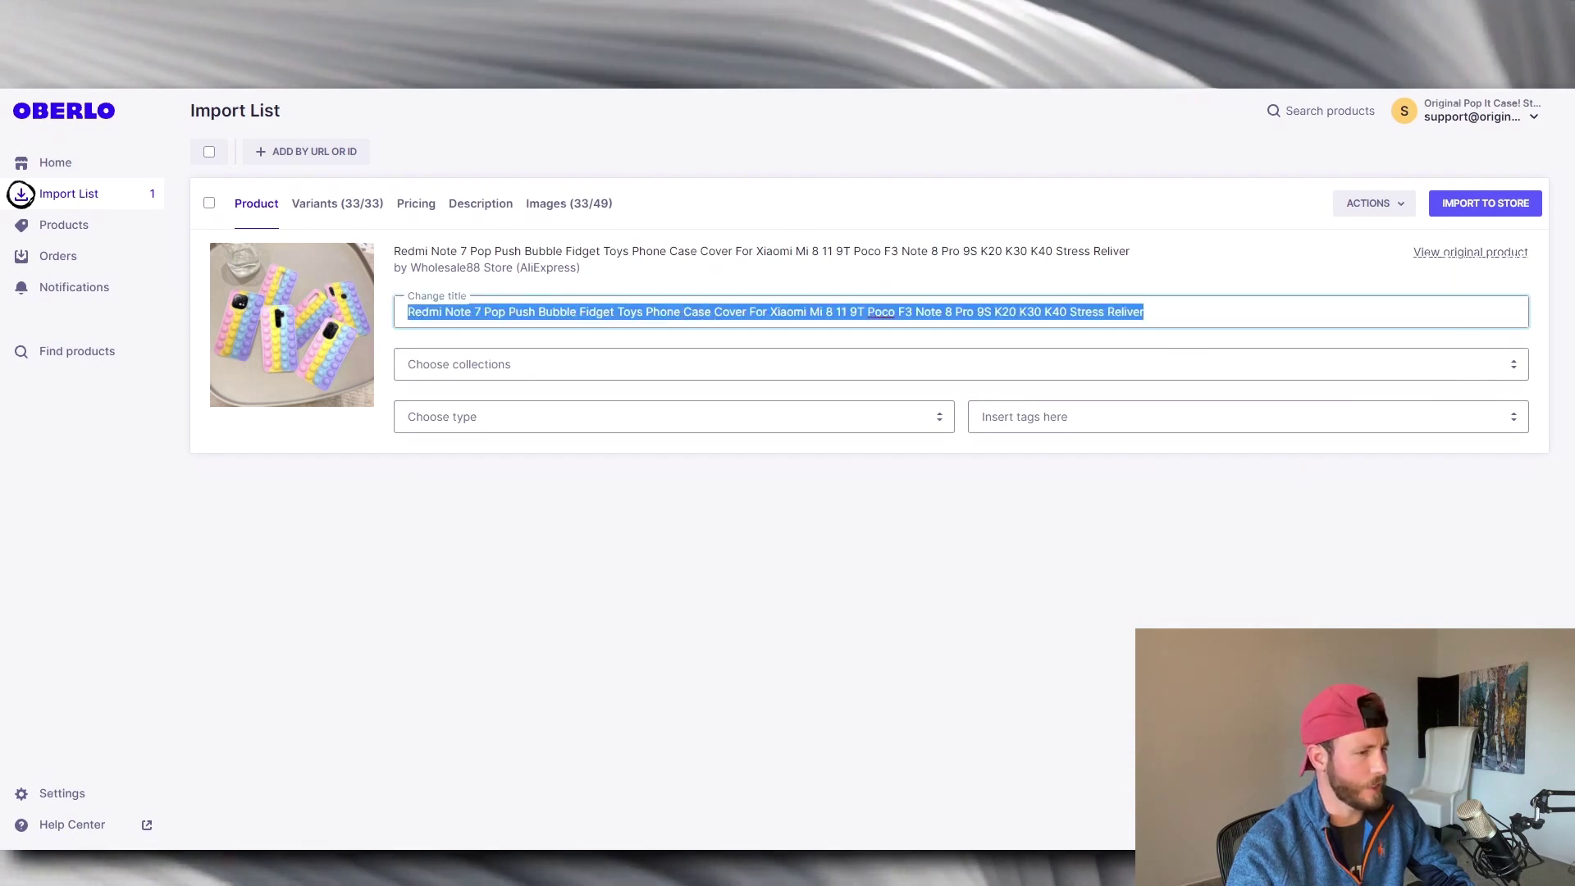
{"action": "left_click", "coordinate": [1165, 311]}
{"action": "key", "text": "ctrl+a"}
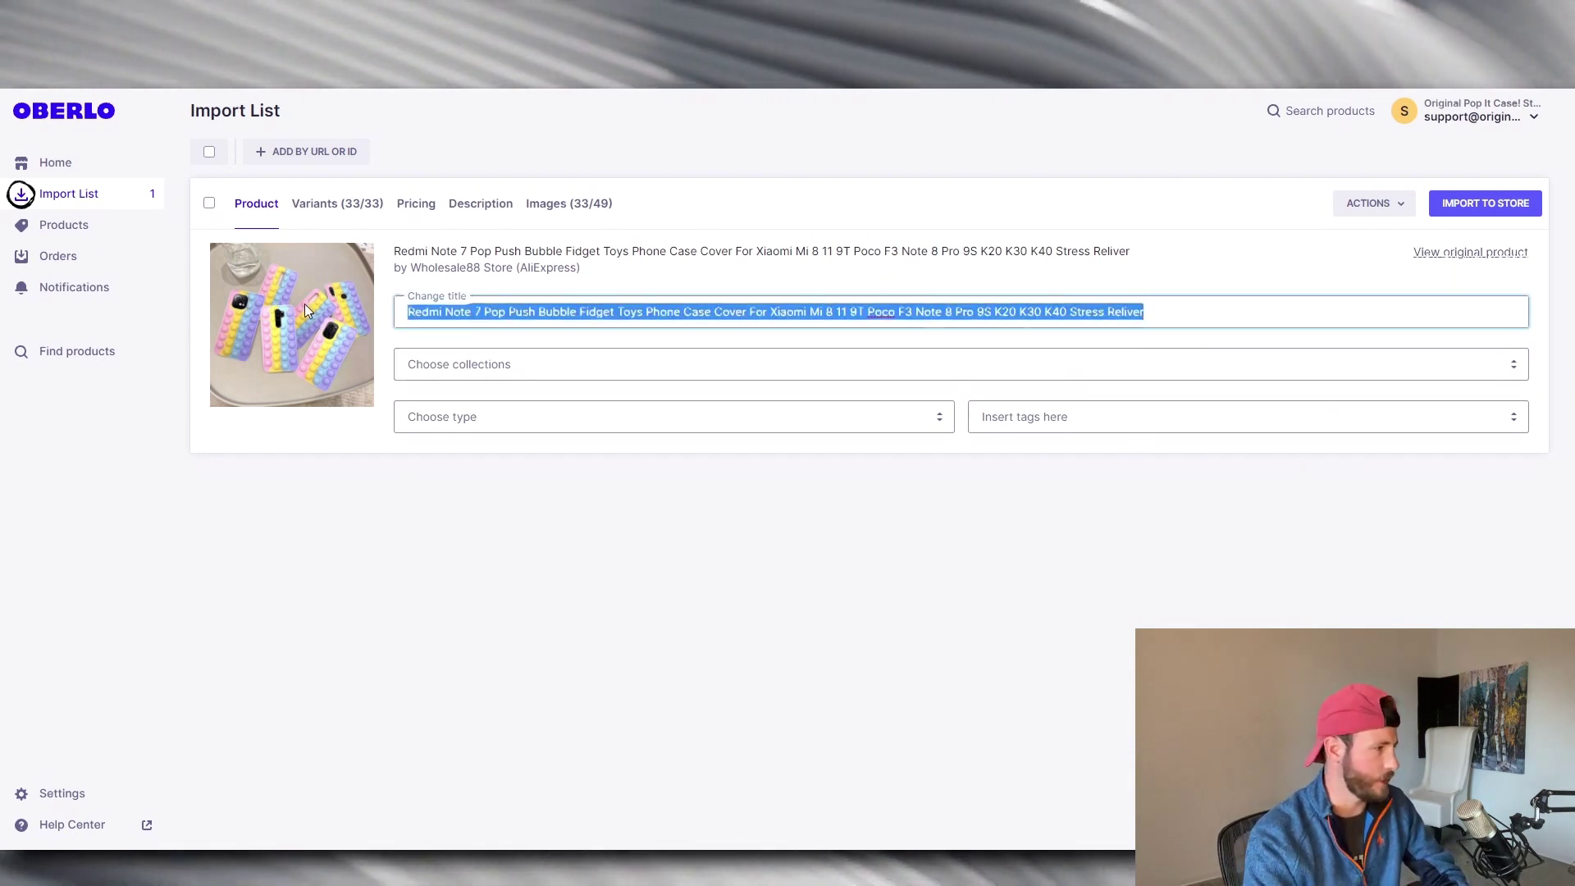
{"action": "type", "text": "Pop"}
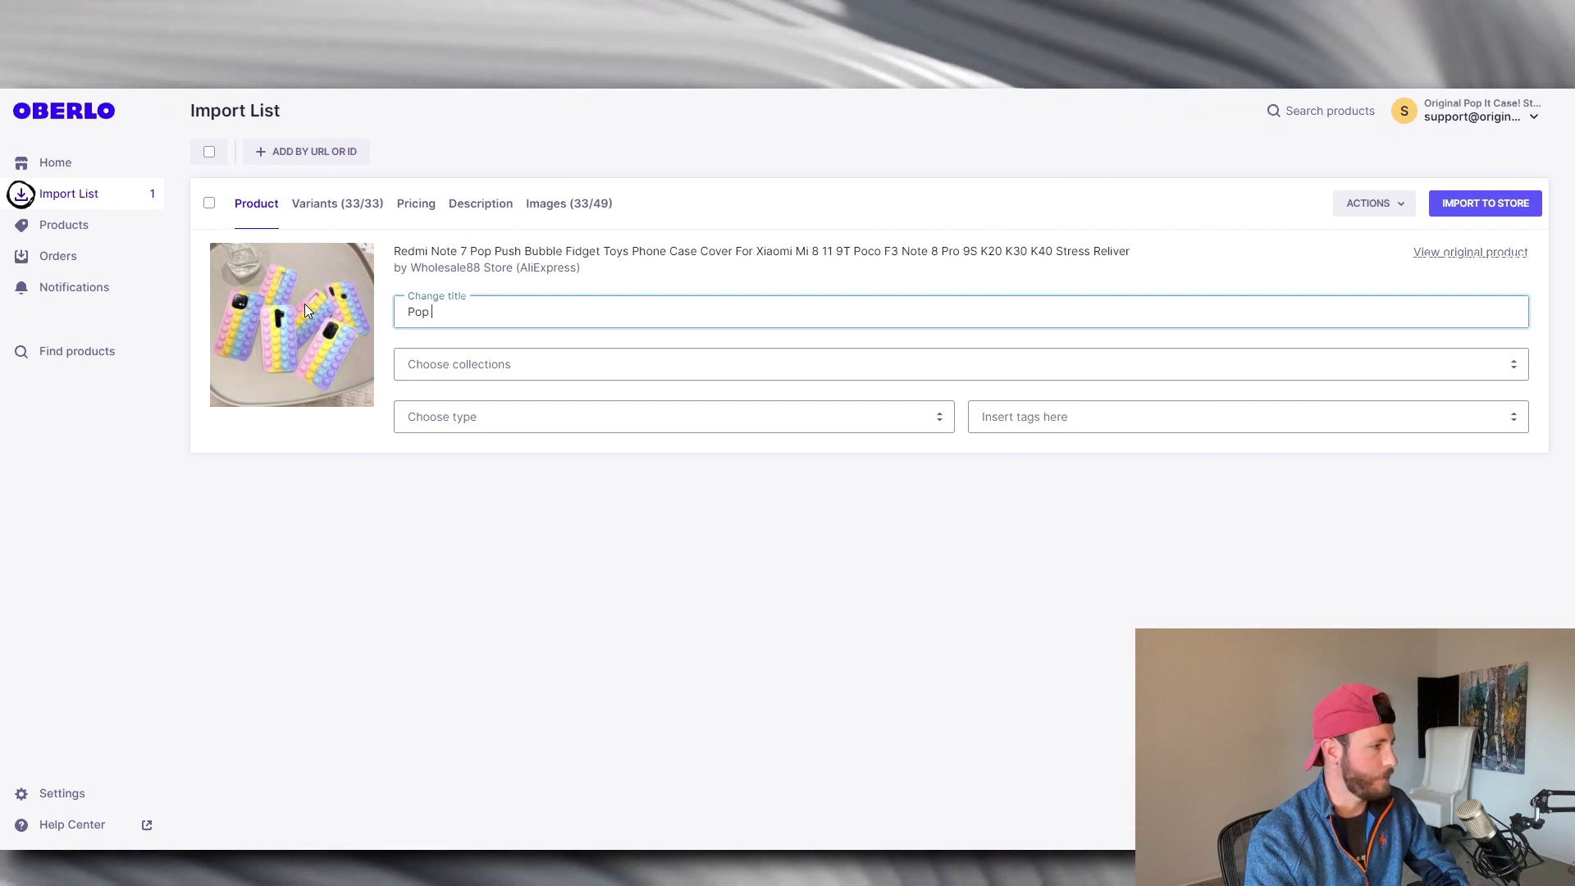
{"action": "type", "text": " It!"}
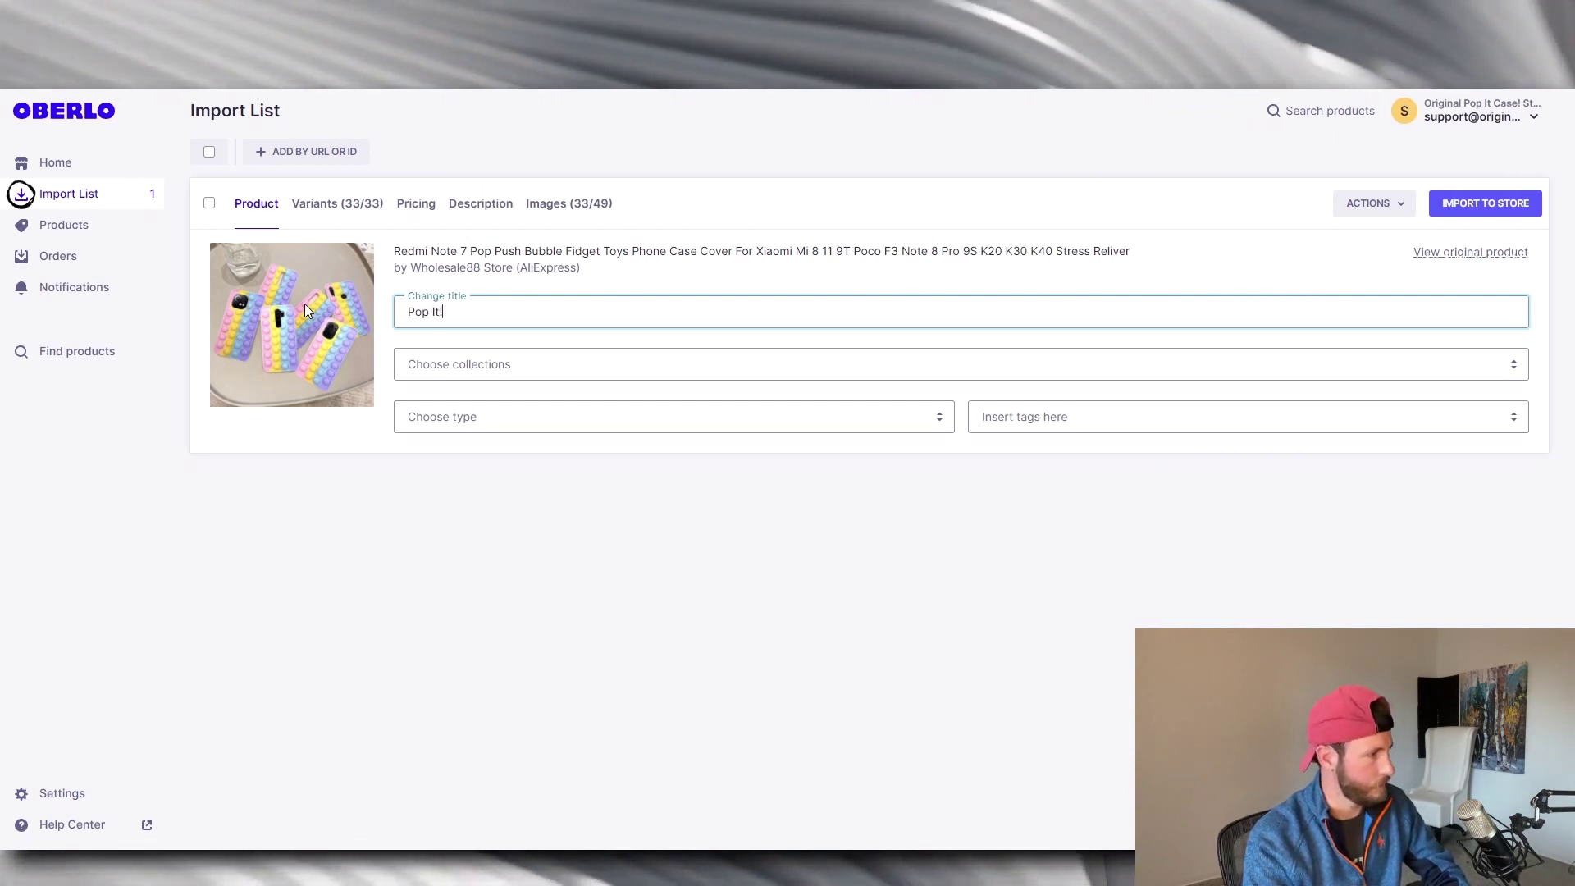
{"action": "type", "text": " Case"}
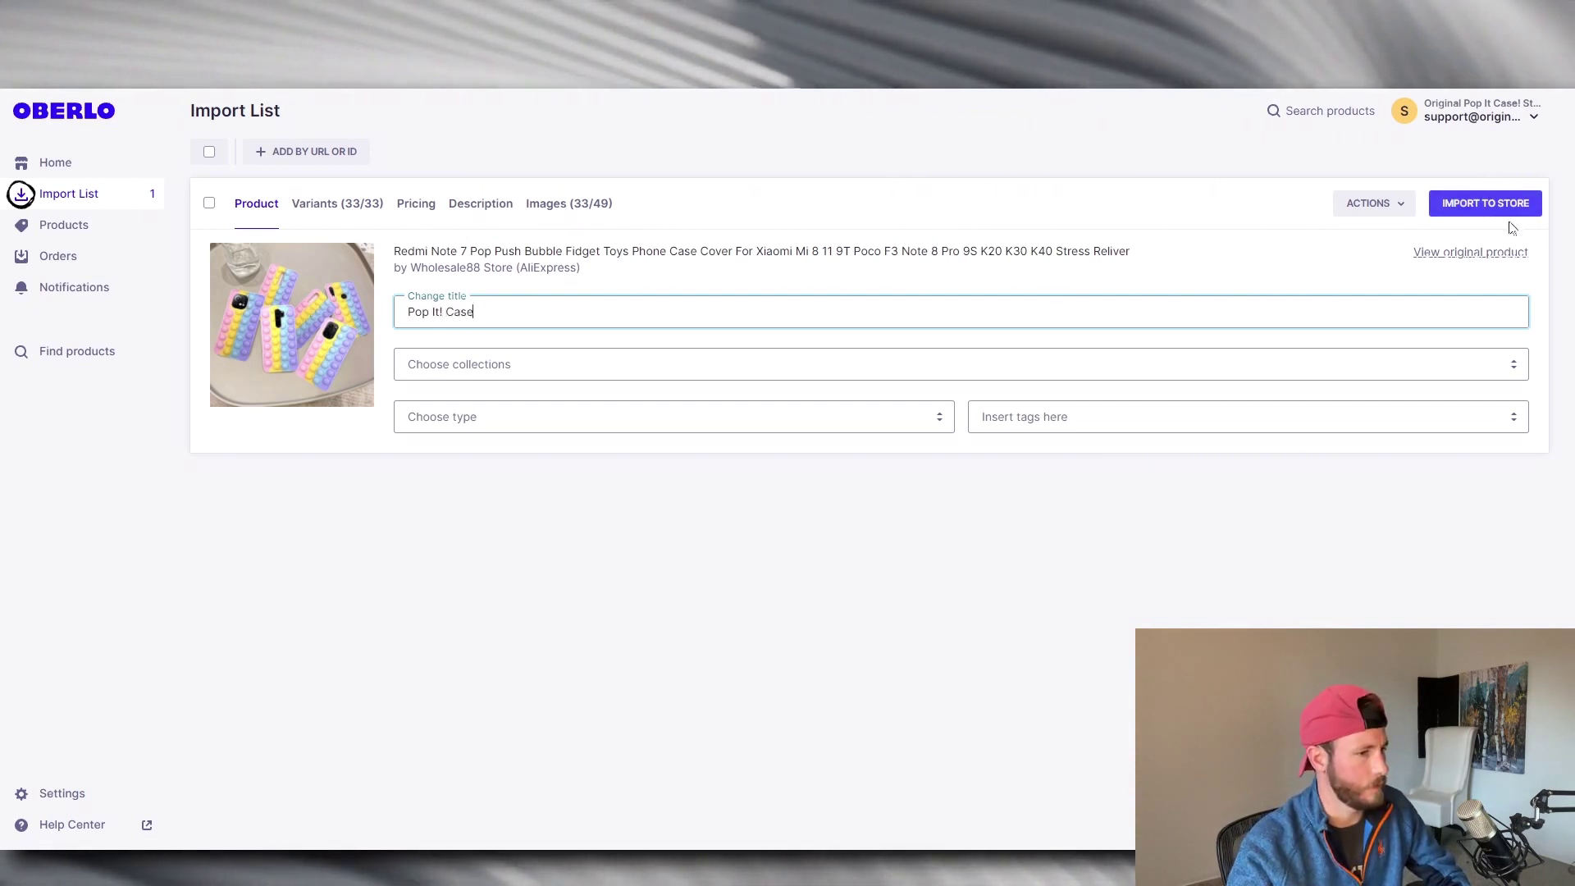
Review the product's variants and images, then import it to the store as Active.
{"action": "left_click", "coordinate": [341, 202]}
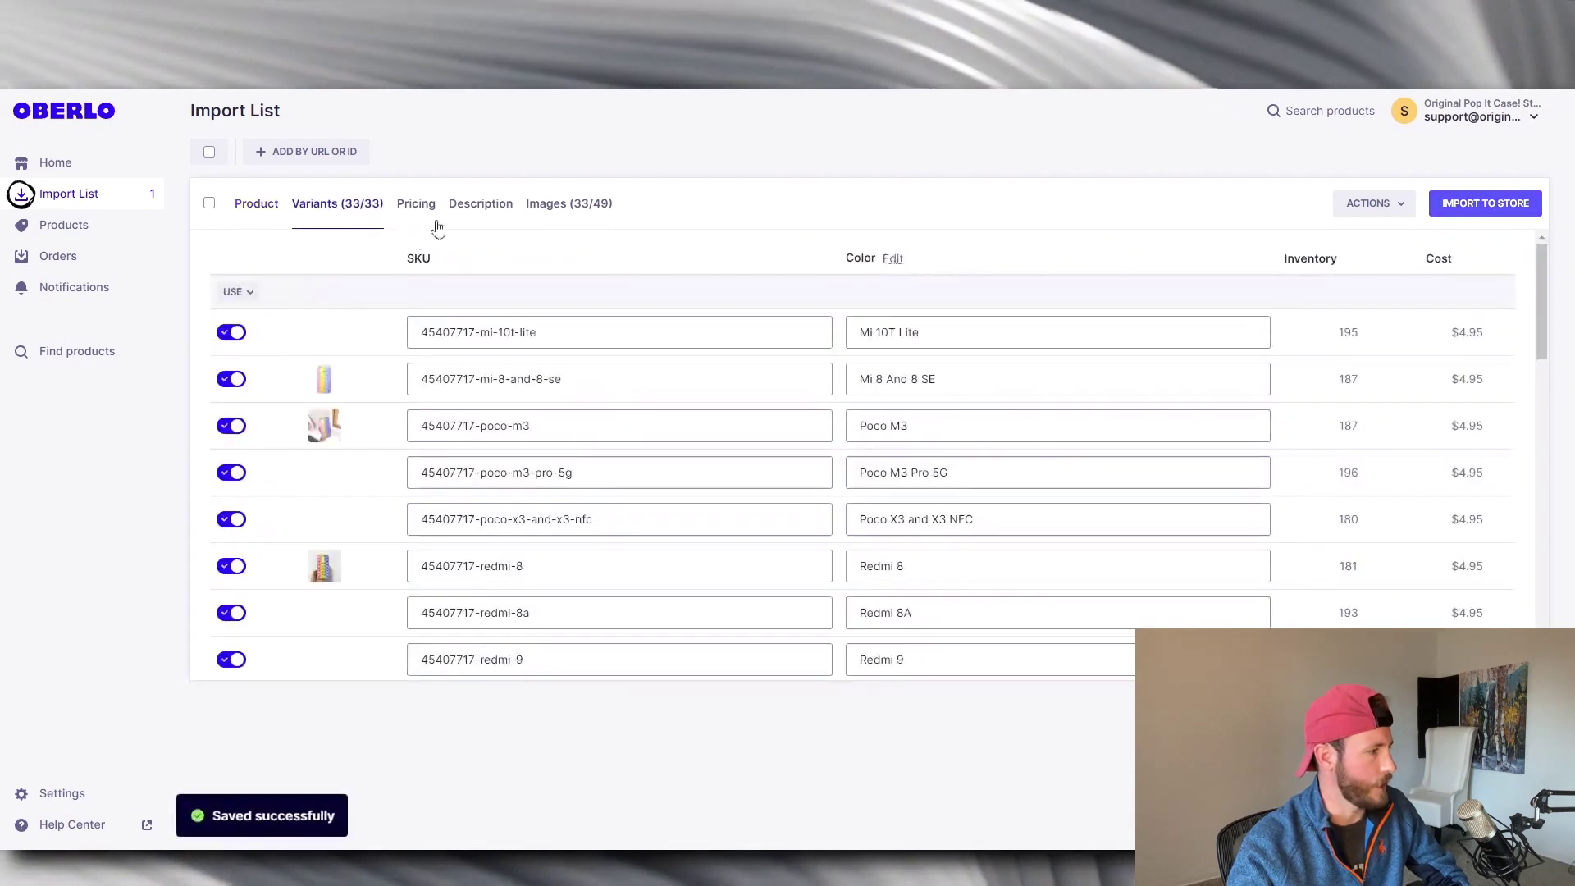
{"action": "left_click", "coordinate": [566, 205]}
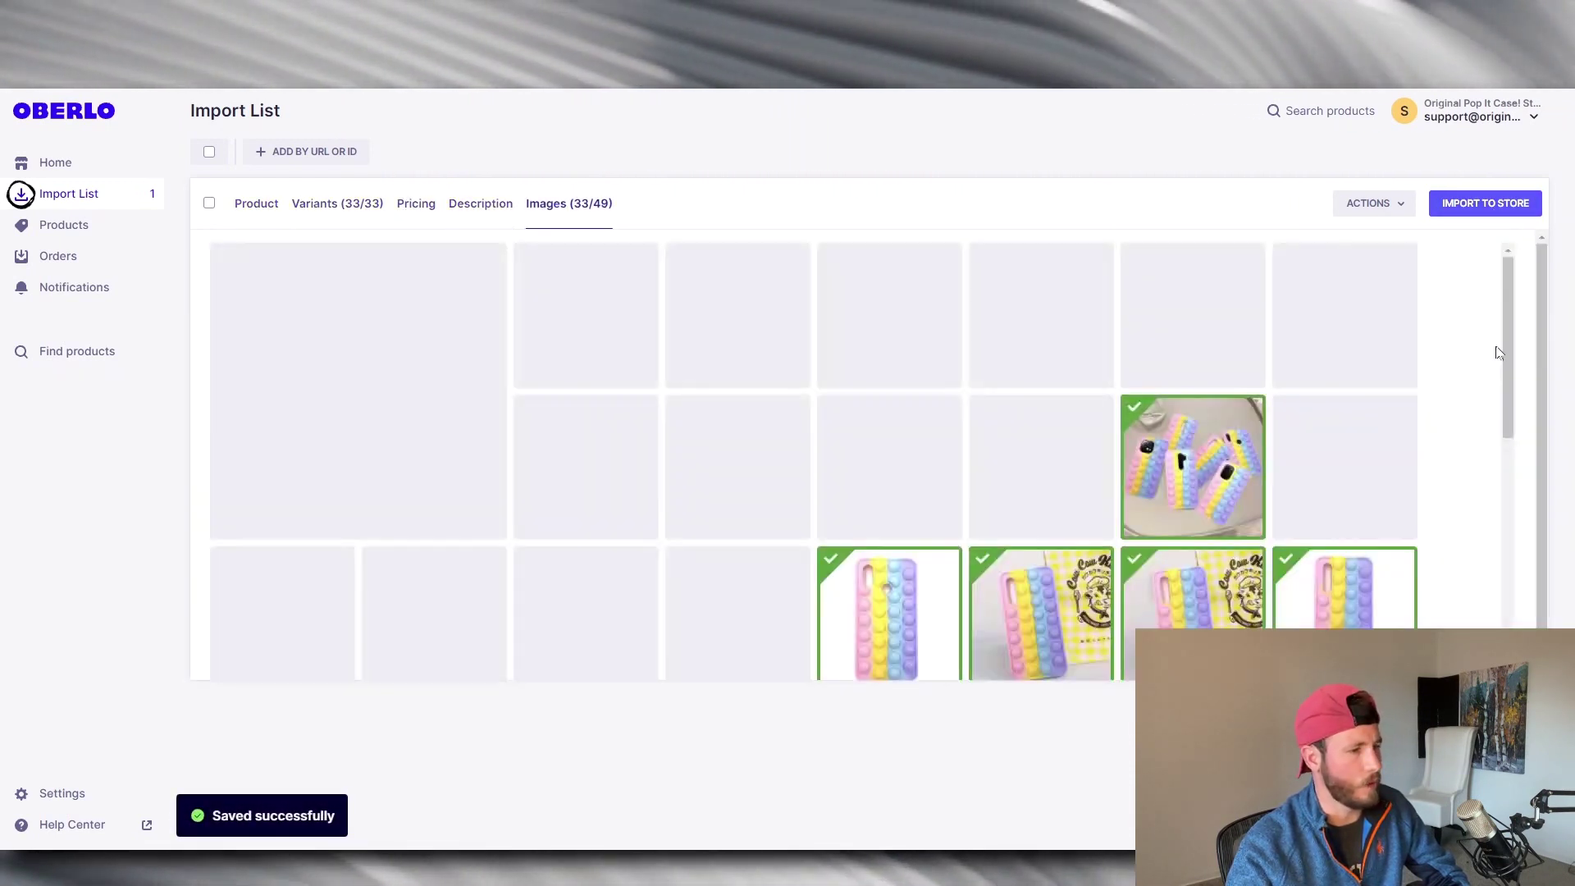
{"action": "left_click", "coordinate": [240, 203]}
{"action": "left_click", "coordinate": [1465, 208]}
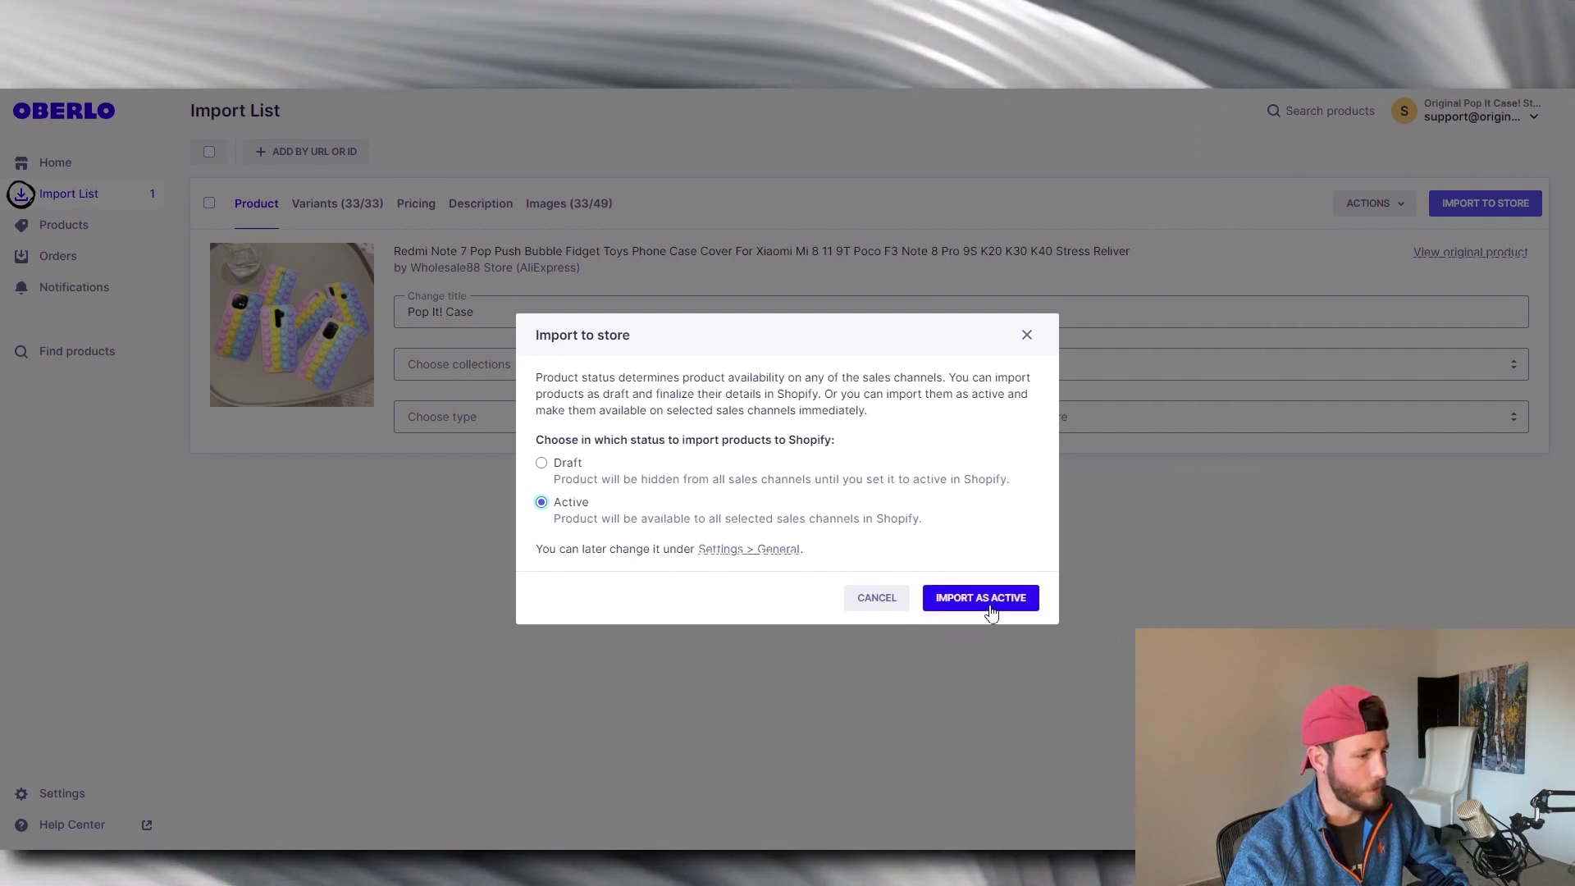
{"action": "left_click", "coordinate": [989, 605]}
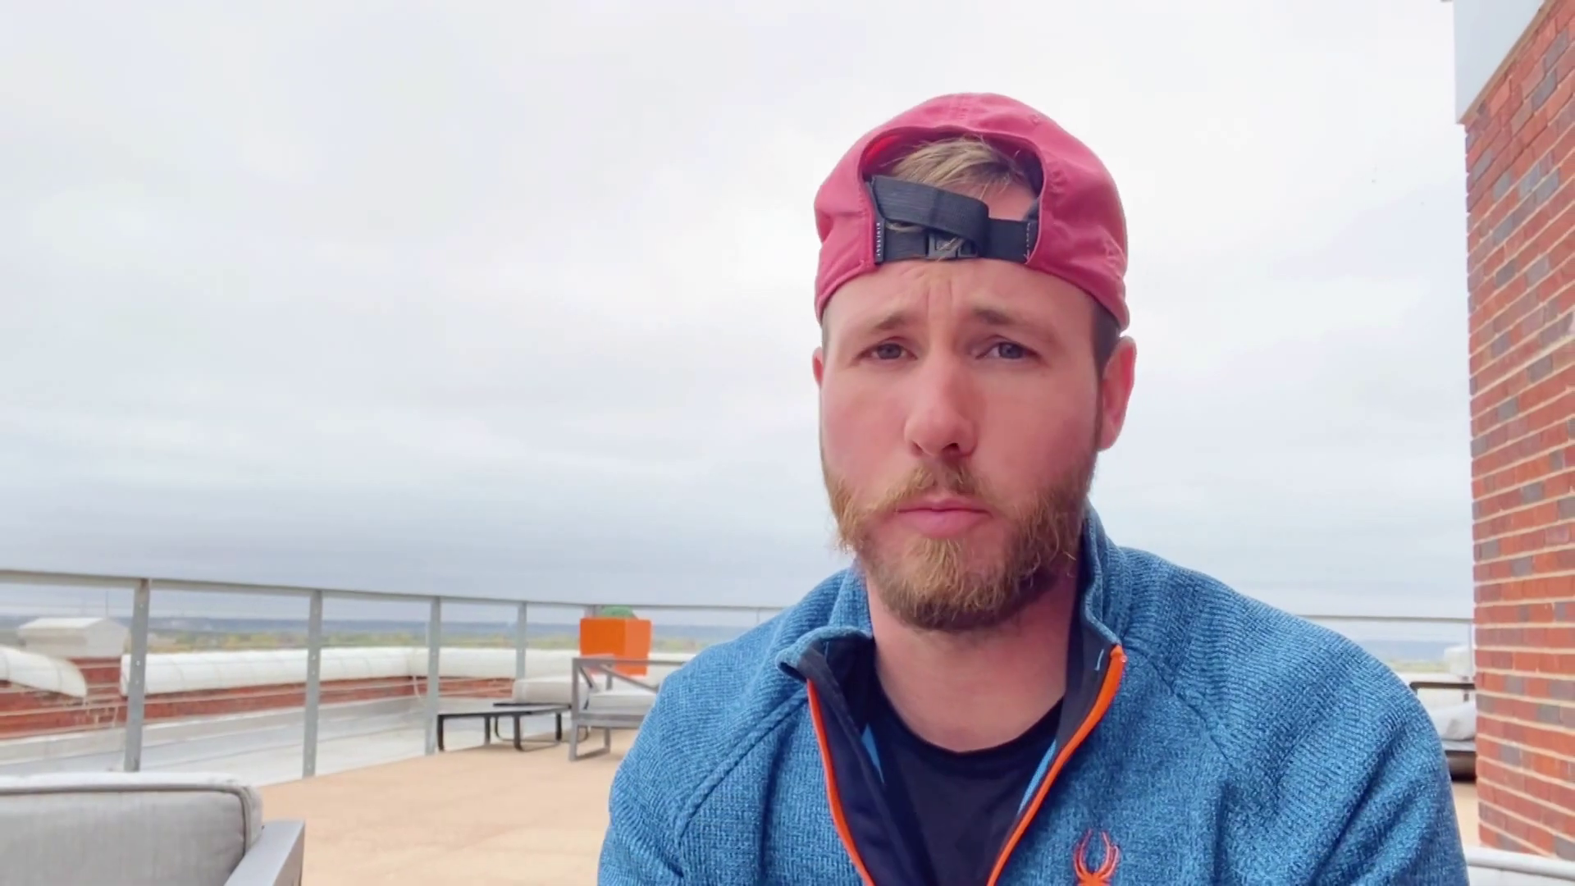
Sign up for Debutify with the store's support e-mail and publish the Debutify 4.1.0 theme.
{"action": "left_click", "coordinate": [897, 616]}
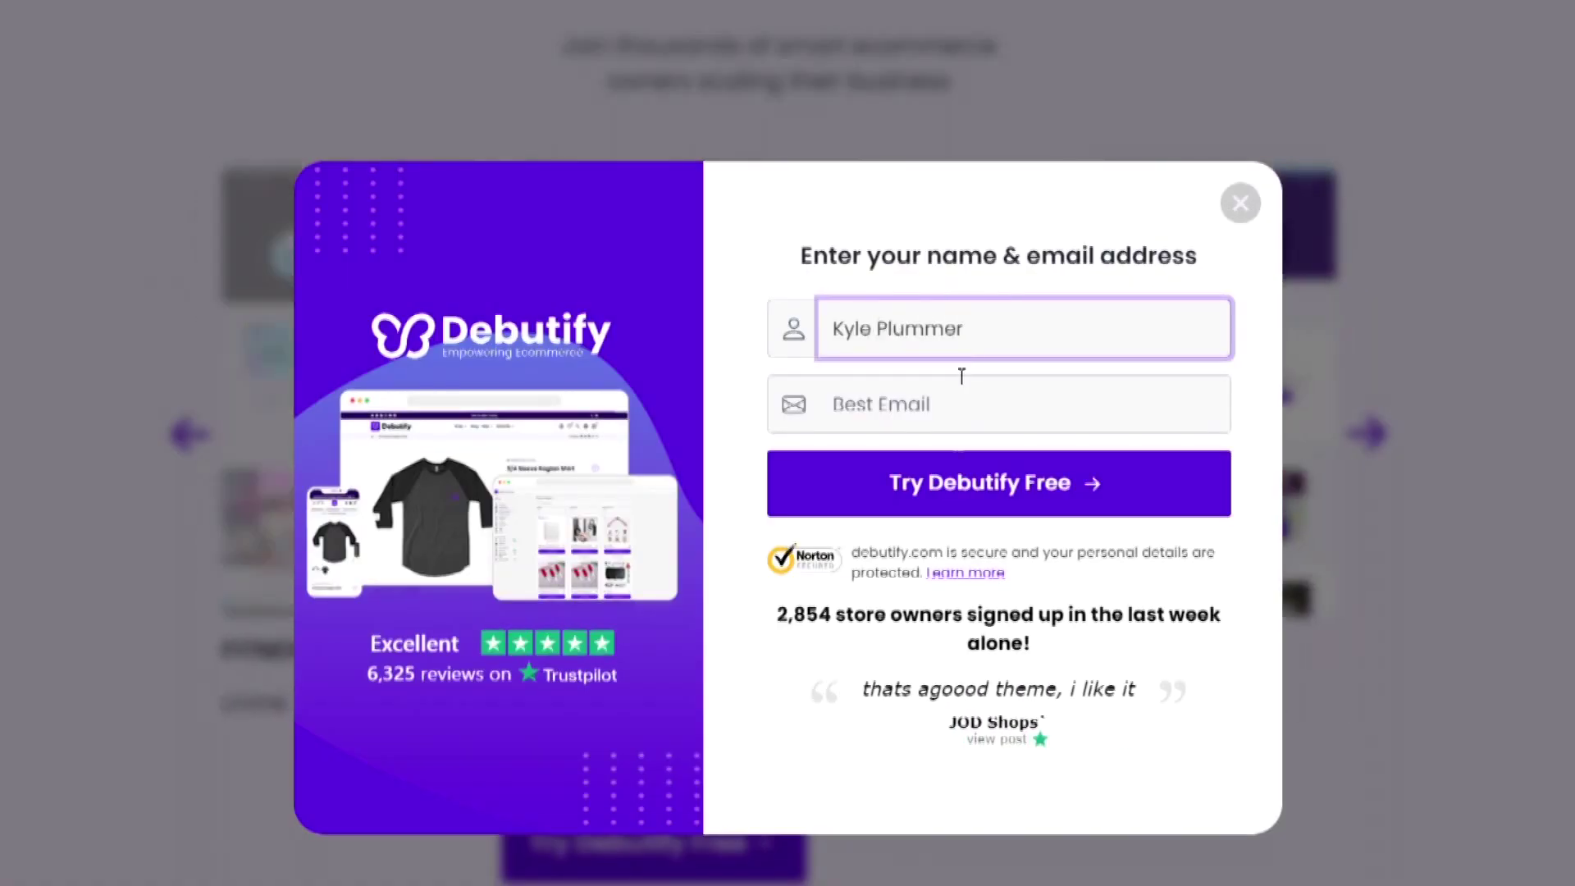
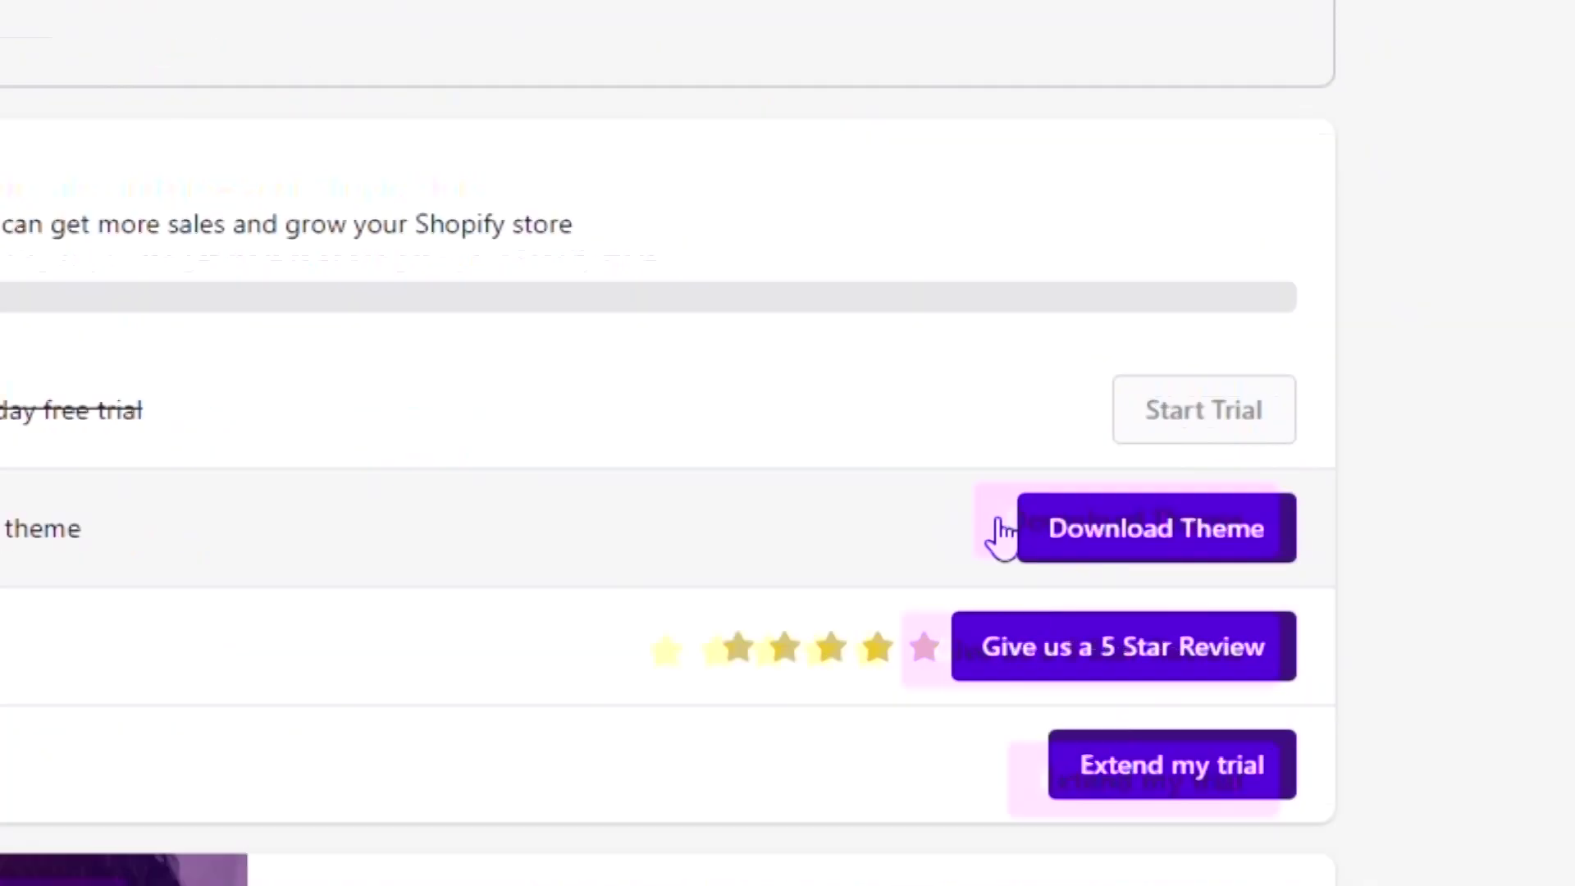
{"action": "left_click", "coordinate": [1199, 401]}
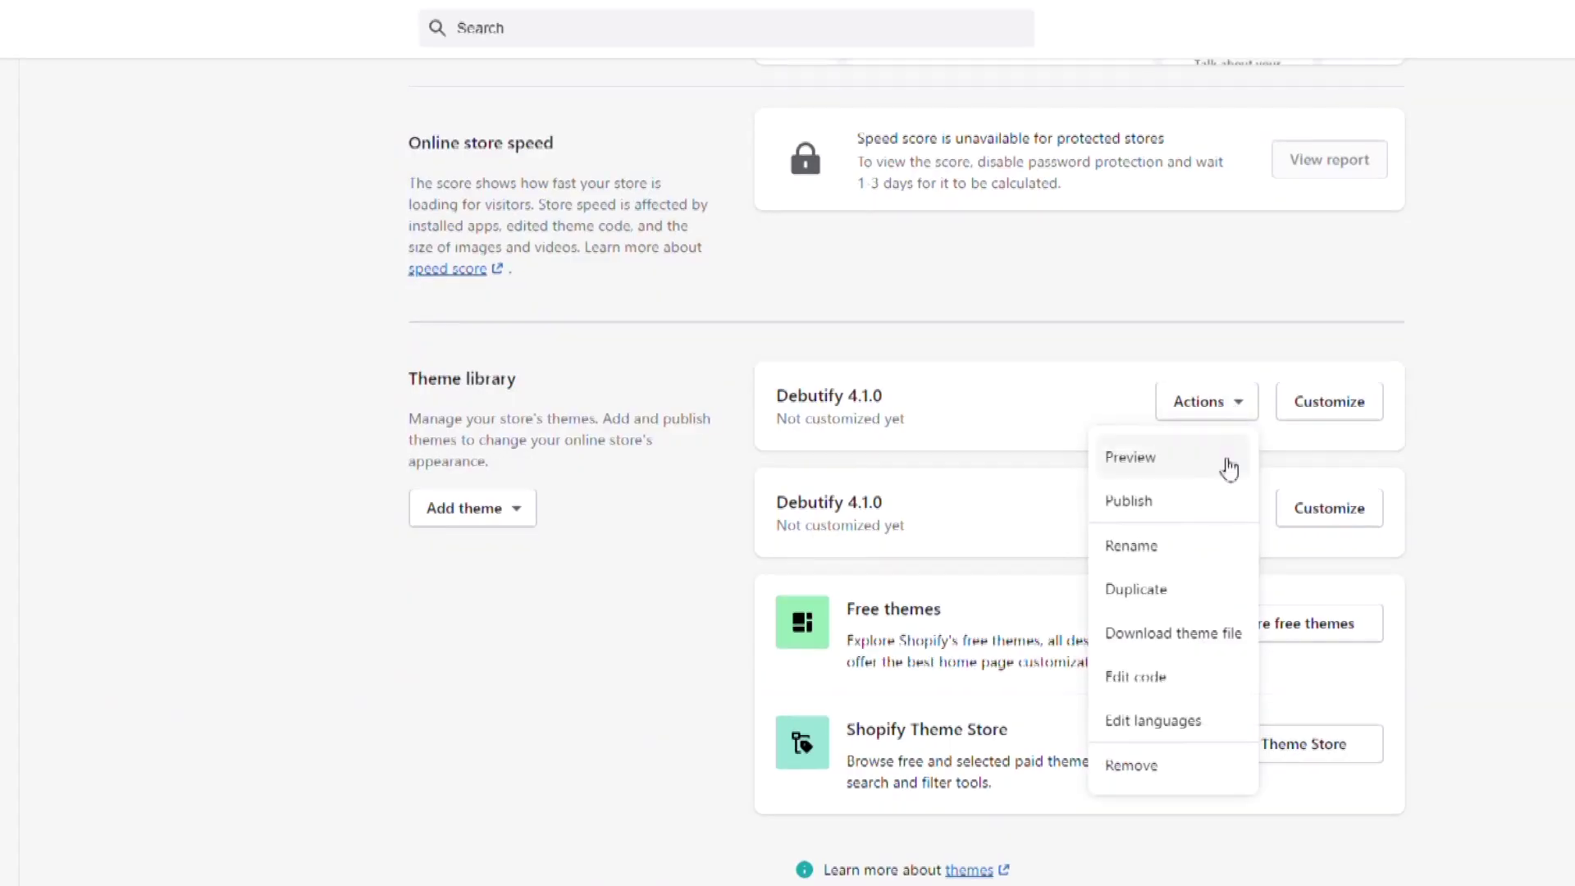
{"action": "left_click", "coordinate": [1123, 502]}
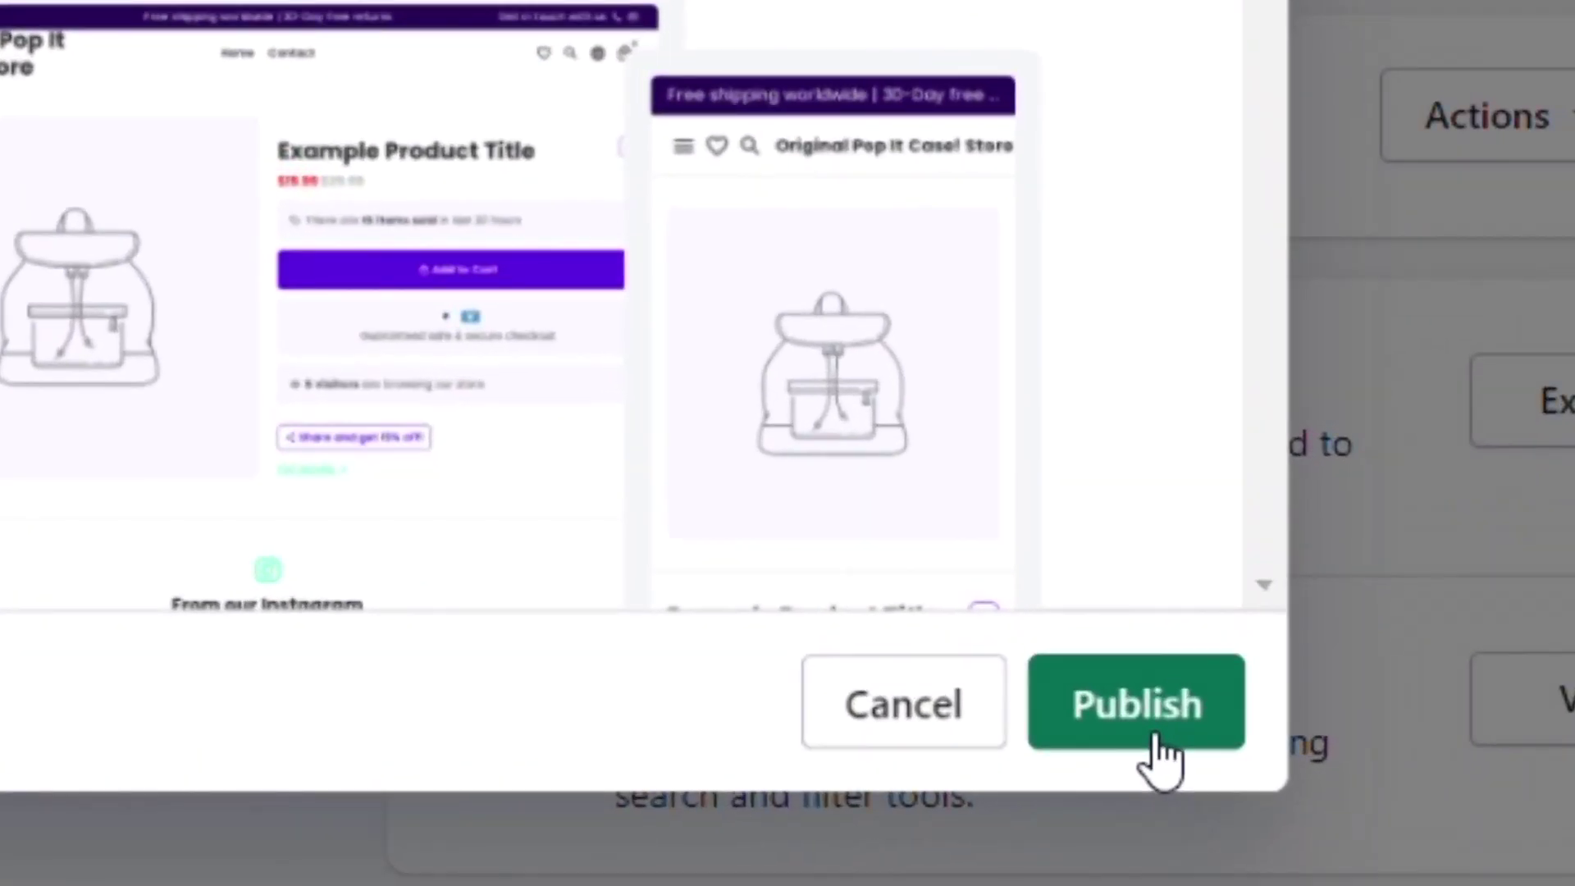